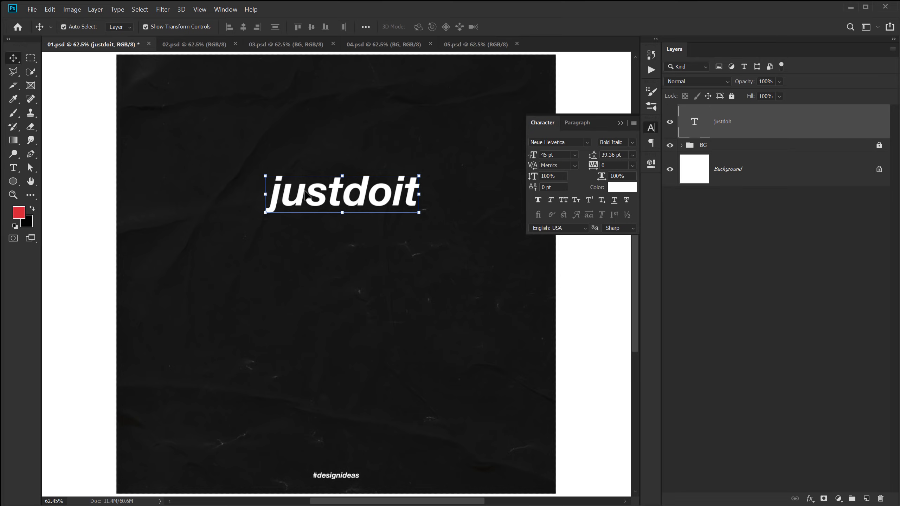
Set the justdoit text to Heavy Italic at 55 pt and move it up-left on the poster.
{"action": "left_click", "coordinate": [631, 142]}
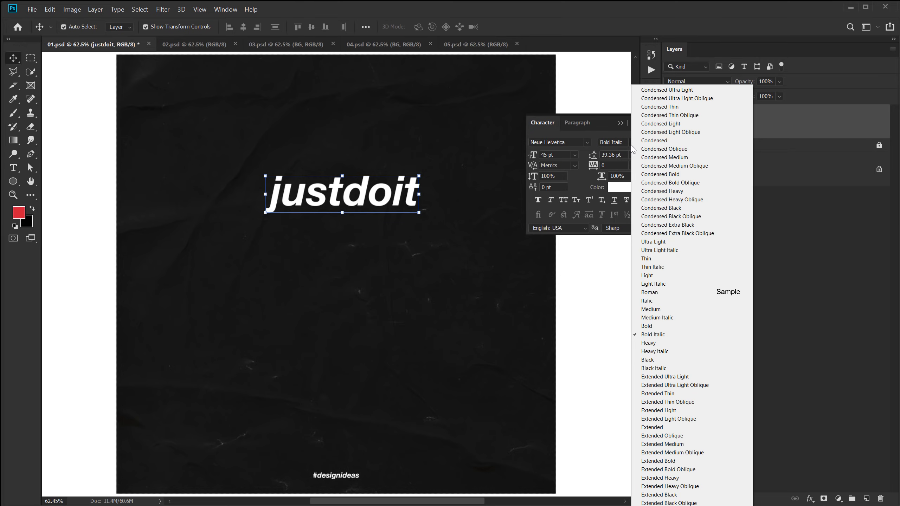
{"action": "left_click", "coordinate": [652, 352]}
{"action": "left_click_drag", "start_coordinate": [362, 200], "coordinate": [345, 229]}
{"action": "left_click", "coordinate": [551, 155]}
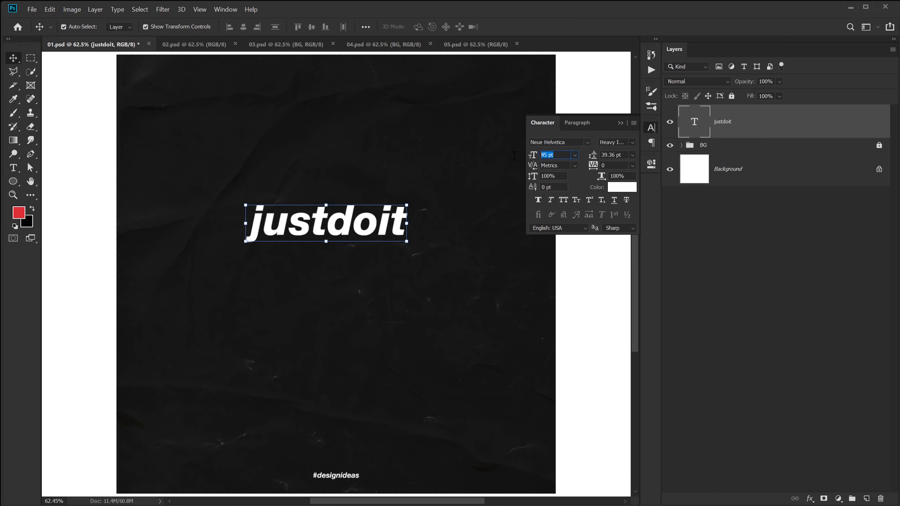
{"action": "type", "text": "55"}
{"action": "key", "text": "Return"}
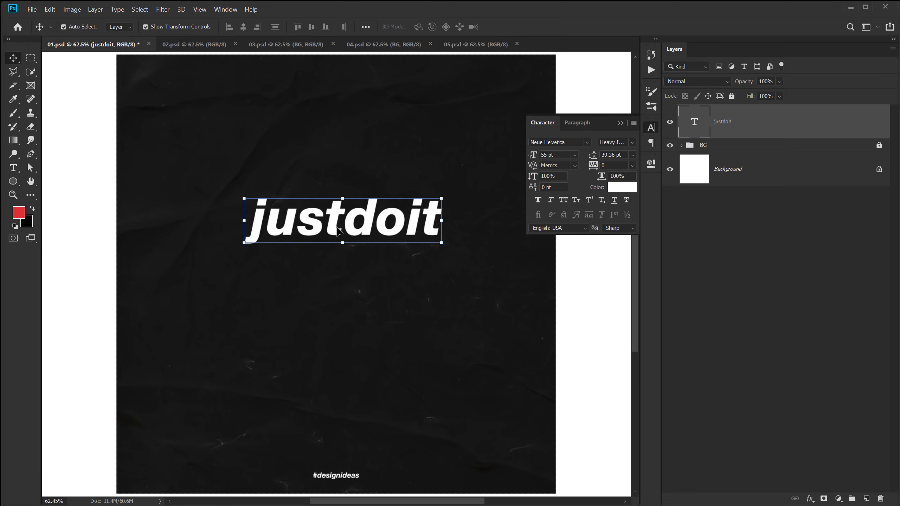
{"action": "left_click_drag", "start_coordinate": [338, 230], "coordinate": [324, 216]}
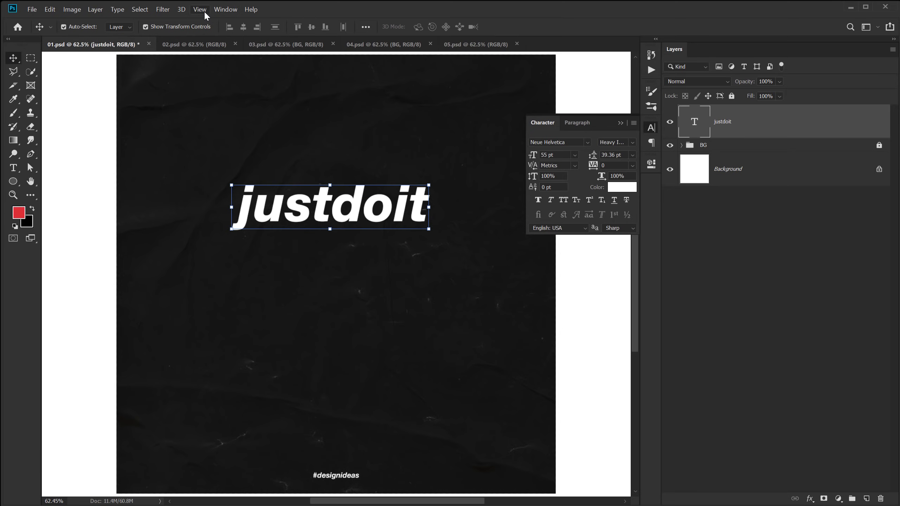
Add a 2-column, 2-row guide layout and nudge the justdoit text onto the vertical guide.
{"action": "left_click", "coordinate": [202, 9]}
{"action": "left_click", "coordinate": [258, 289]}
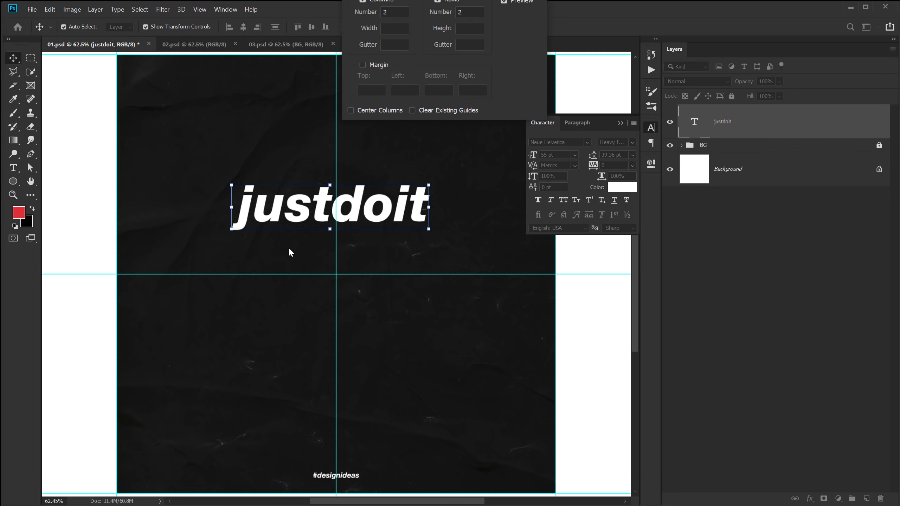
{"action": "left_click_drag", "start_coordinate": [422, 2], "coordinate": [516, 83]}
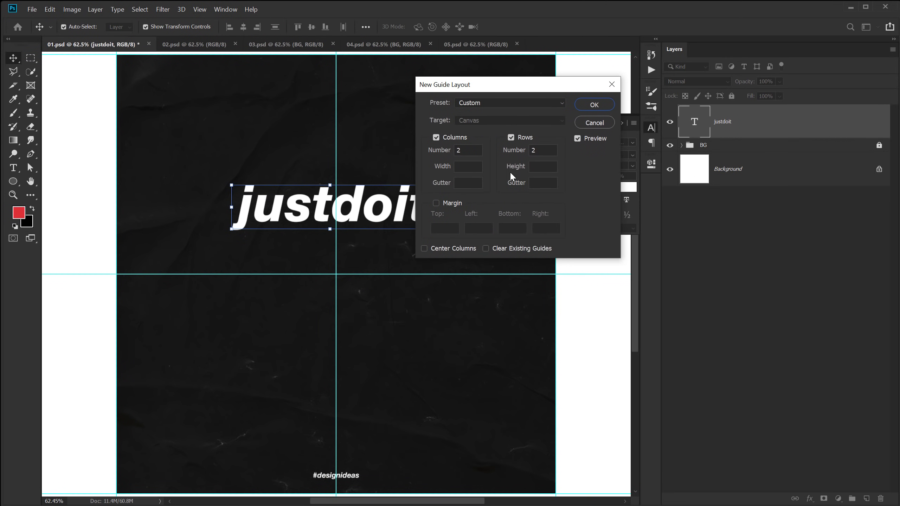
{"action": "left_click", "coordinate": [598, 106]}
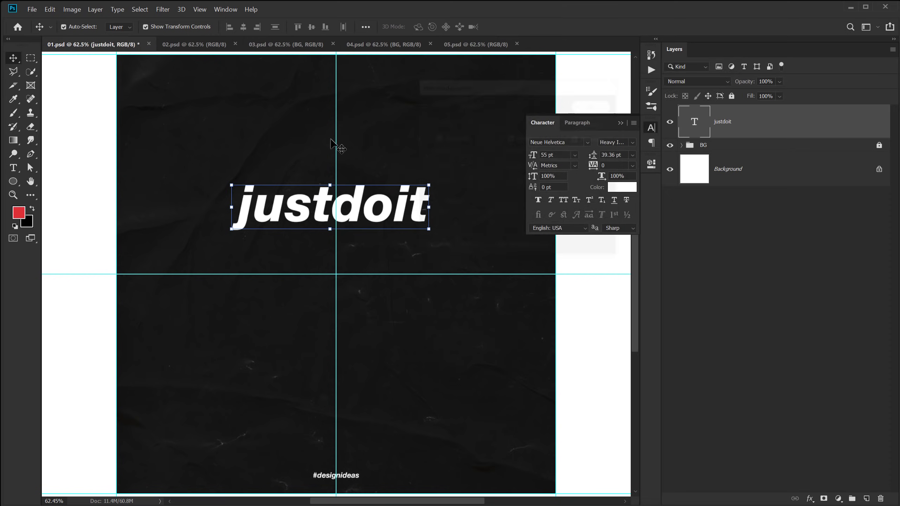
{"action": "left_click_drag", "start_coordinate": [360, 206], "coordinate": [366, 207]}
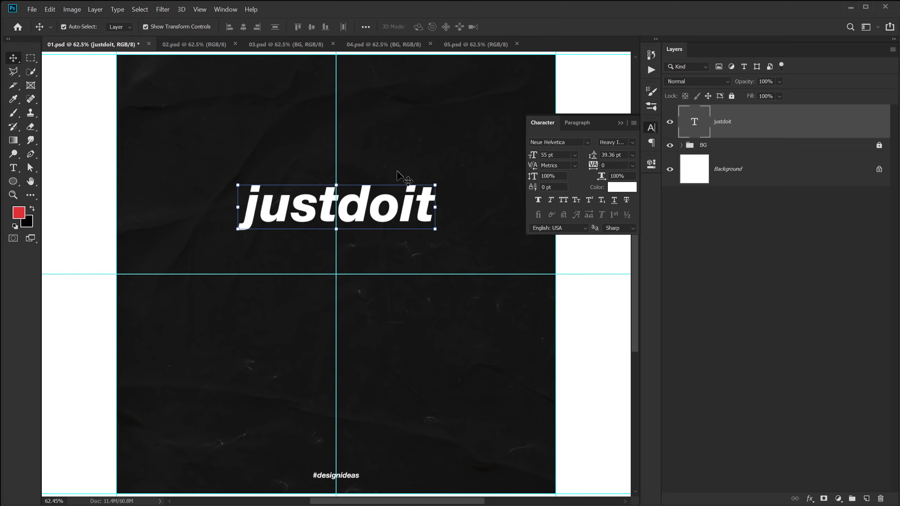
Place the text on the horizontal centre guide and Alt-drag four copies above and below it.
{"action": "left_click_drag", "start_coordinate": [352, 209], "coordinate": [352, 280]}
{"action": "key", "text": "shift+Up"}
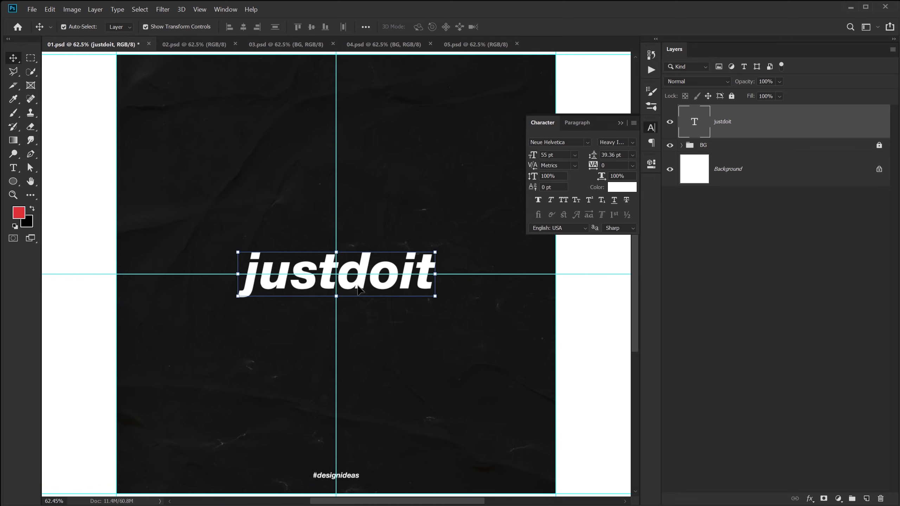
{"action": "key", "text": "alt"}
{"action": "left_click_drag", "start_coordinate": [362, 286], "coordinate": [363, 241]}
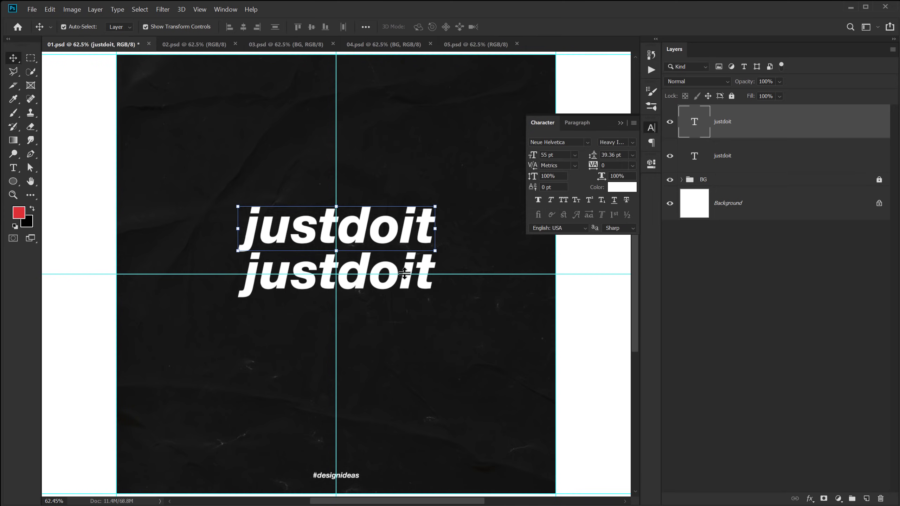
{"action": "left_click_drag", "start_coordinate": [362, 229], "coordinate": [363, 188]}
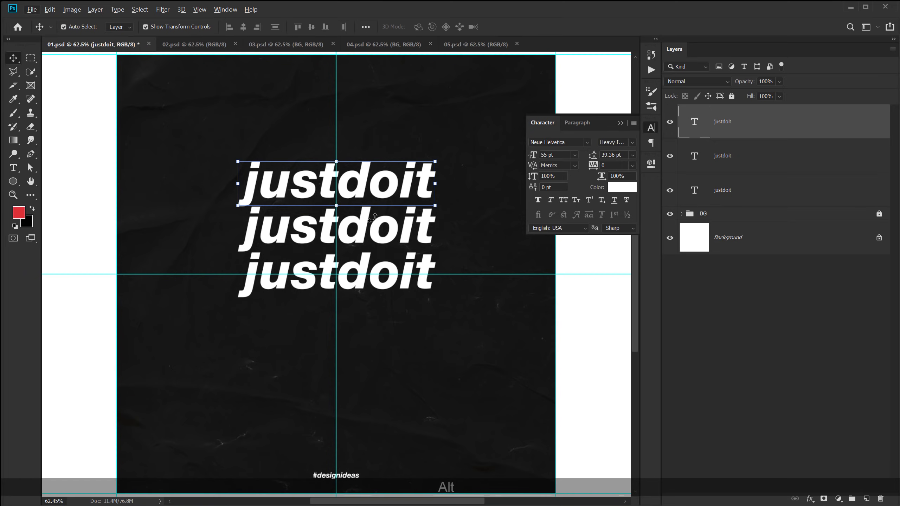
{"action": "left_click_drag", "start_coordinate": [375, 199], "coordinate": [362, 366]}
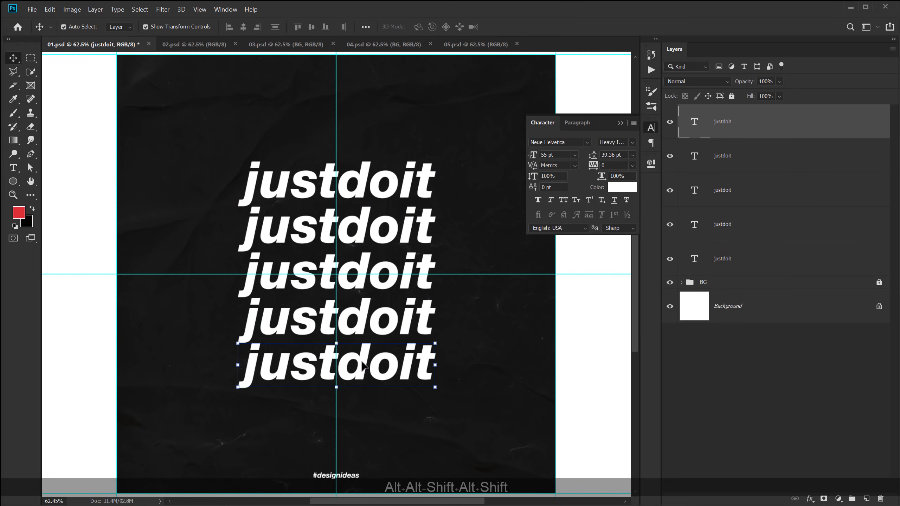
Select all five justdoit lines and distribute their vertical centres evenly.
{"action": "left_click_drag", "start_coordinate": [204, 143], "coordinate": [452, 386]}
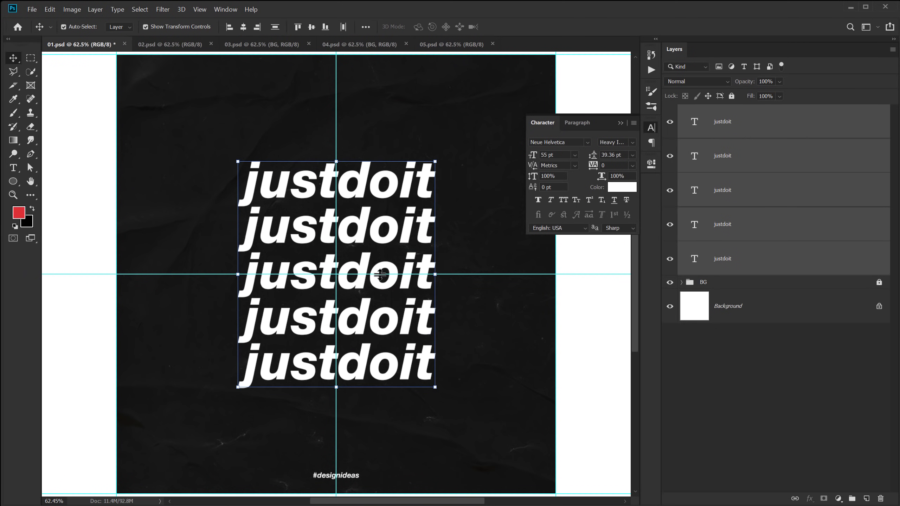
{"action": "left_click", "coordinate": [275, 27]}
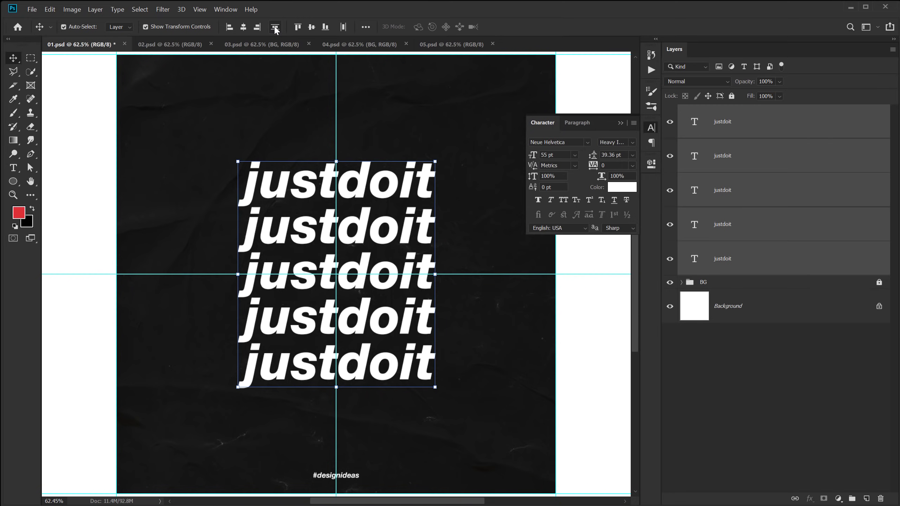
{"action": "left_click", "coordinate": [437, 104]}
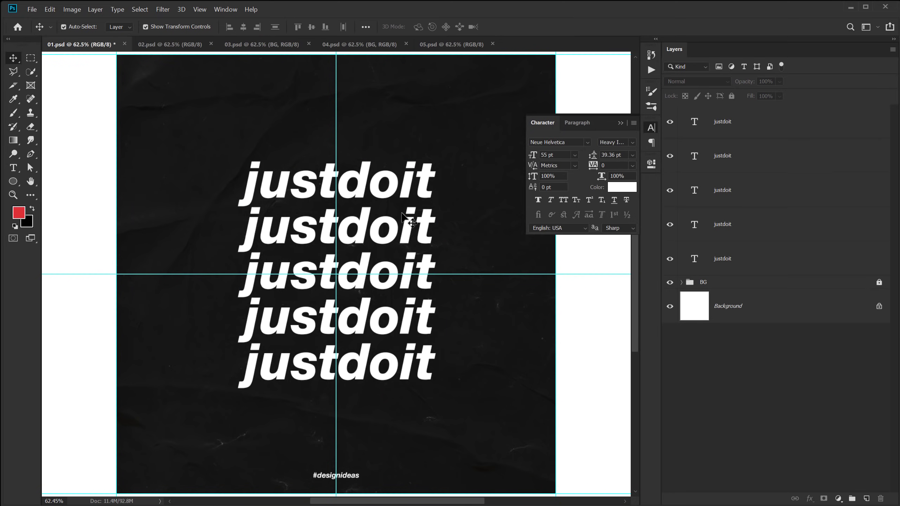
Reduce the second justdoit line's fill to 0%.
{"action": "left_click", "coordinate": [408, 234]}
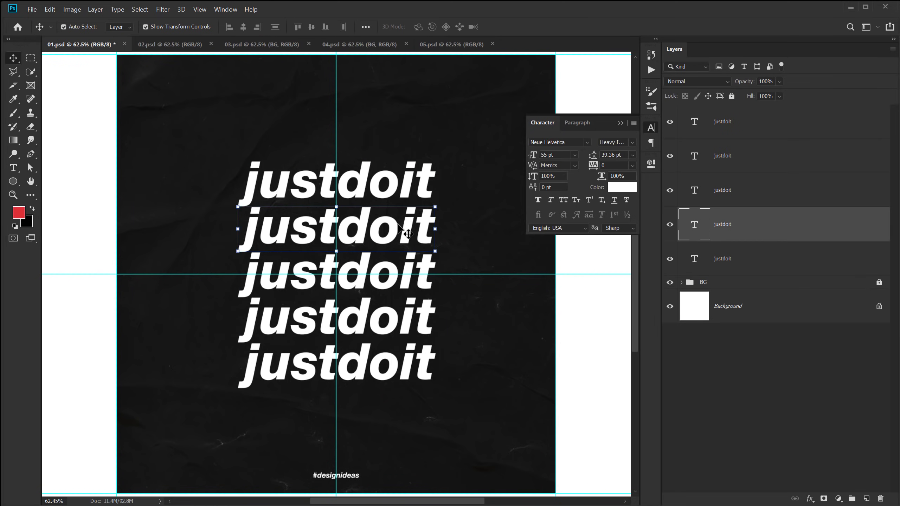
{"action": "left_click", "coordinate": [779, 96]}
{"action": "left_click_drag", "start_coordinate": [754, 109], "coordinate": [723, 110]}
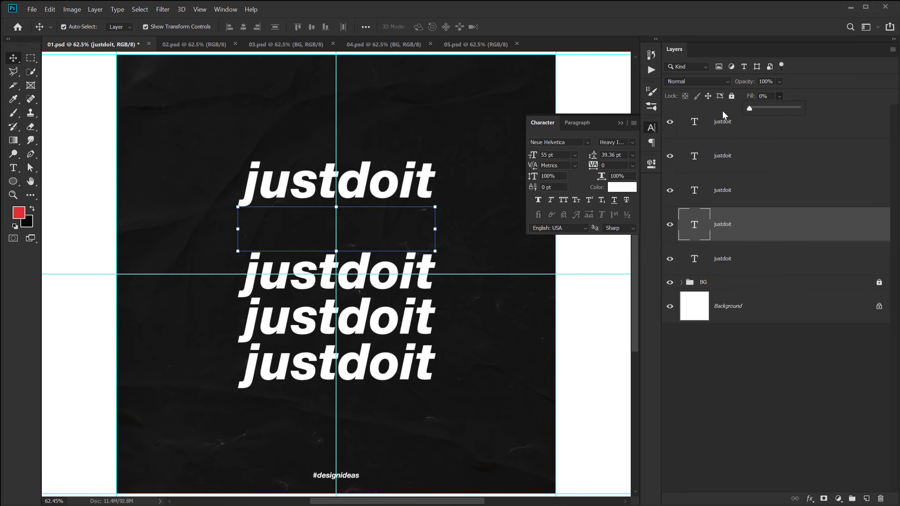
{"action": "left_click", "coordinate": [386, 332]}
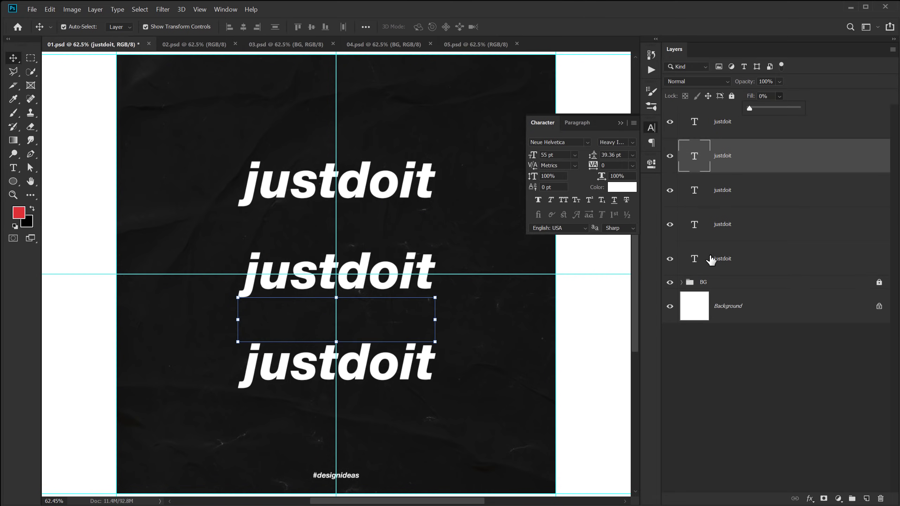
{"action": "left_click", "coordinate": [728, 227]}
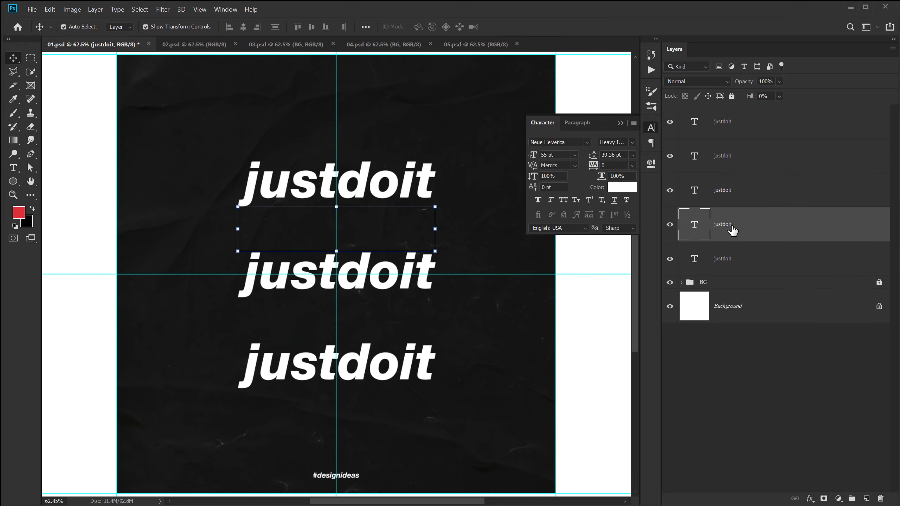
Add a white outside Stroke effect to the second justdoit line.
{"action": "left_click", "coordinate": [812, 496]}
{"action": "left_click", "coordinate": [831, 421]}
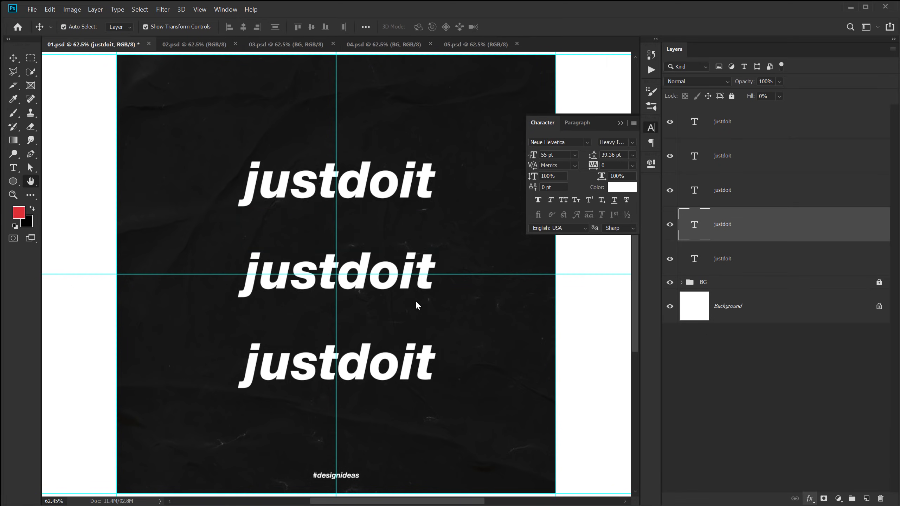
{"action": "left_click_drag", "start_coordinate": [768, 20], "coordinate": [631, 164]}
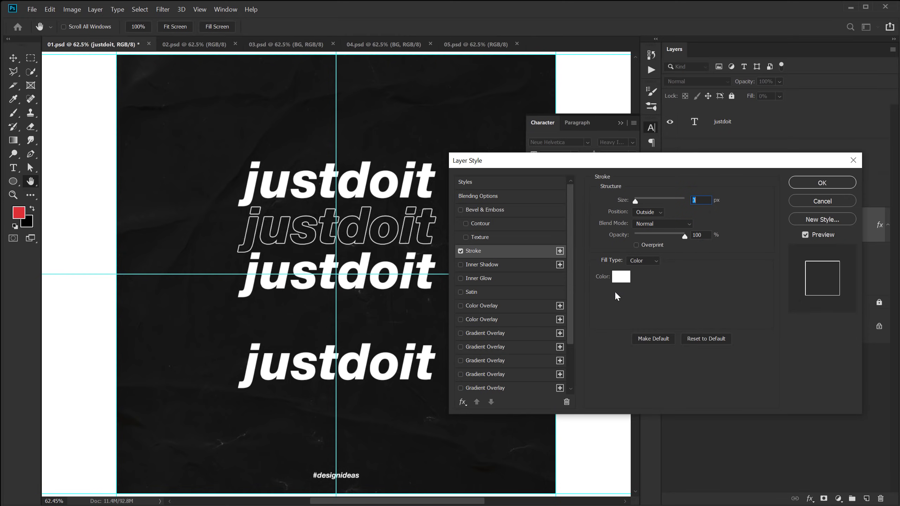
{"action": "left_click", "coordinate": [822, 183]}
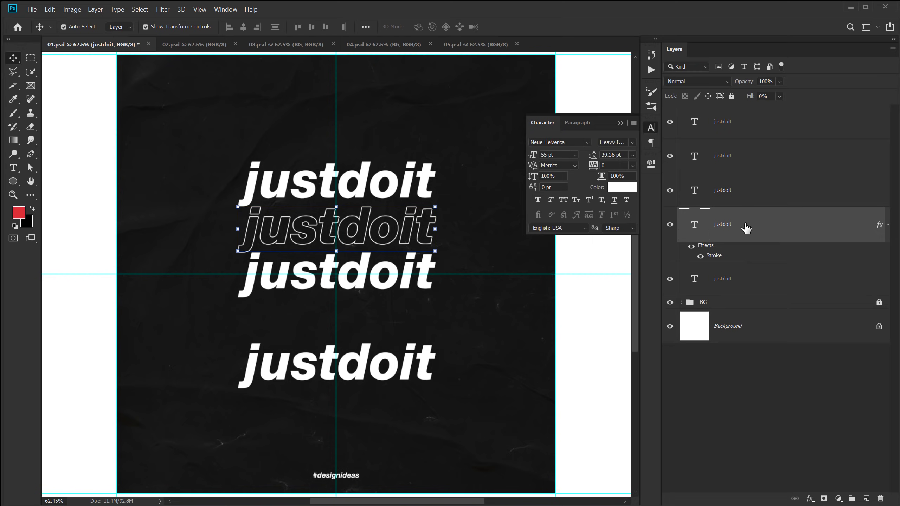
Copy the second line's layer style and paste it onto the fourth line.
{"action": "right_click", "coordinate": [727, 221]}
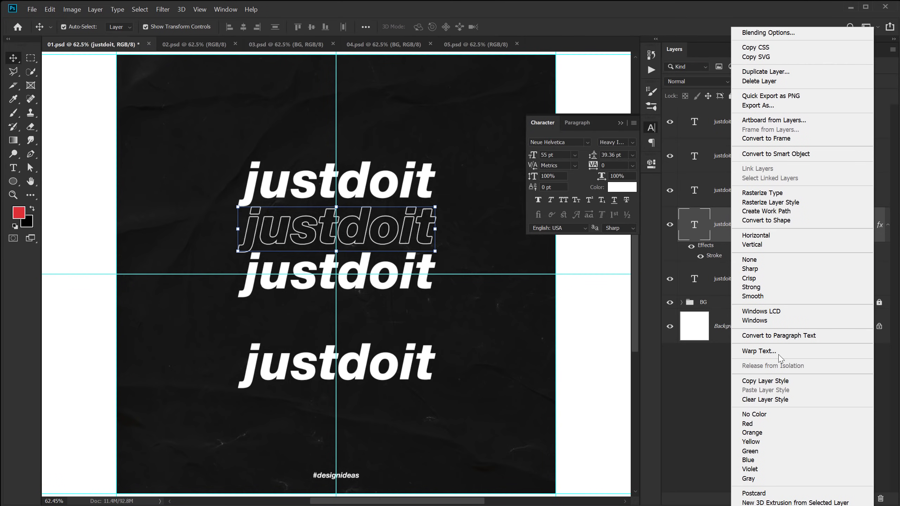
{"action": "left_click", "coordinate": [770, 380]}
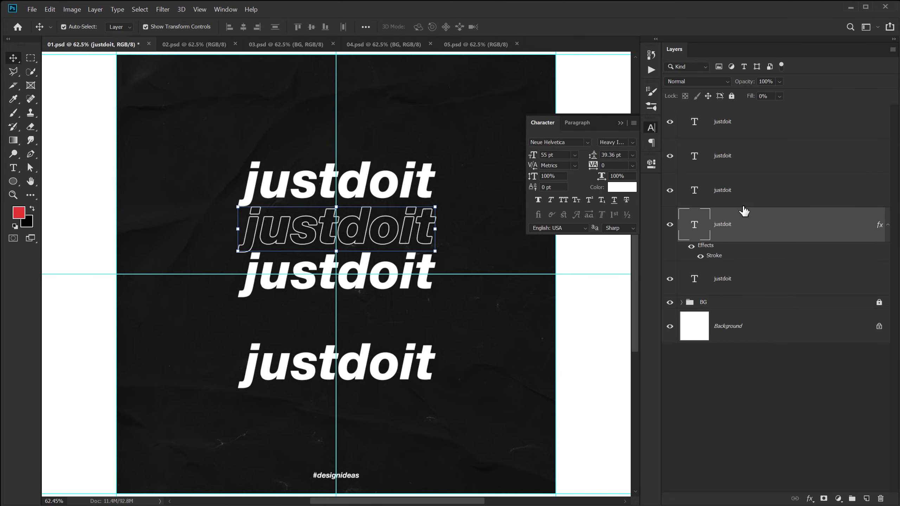
{"action": "left_click", "coordinate": [741, 158]}
{"action": "right_click", "coordinate": [741, 159]}
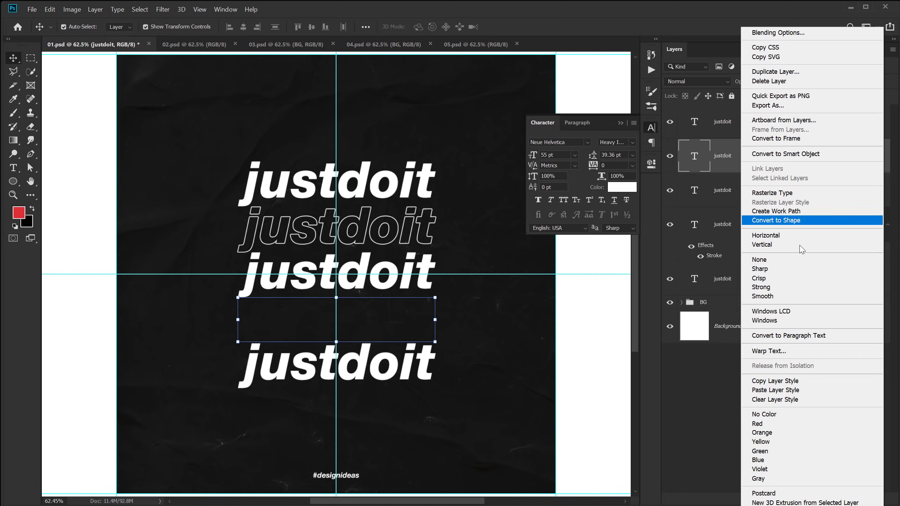
{"action": "left_click", "coordinate": [773, 390]}
{"action": "left_click", "coordinate": [756, 392]}
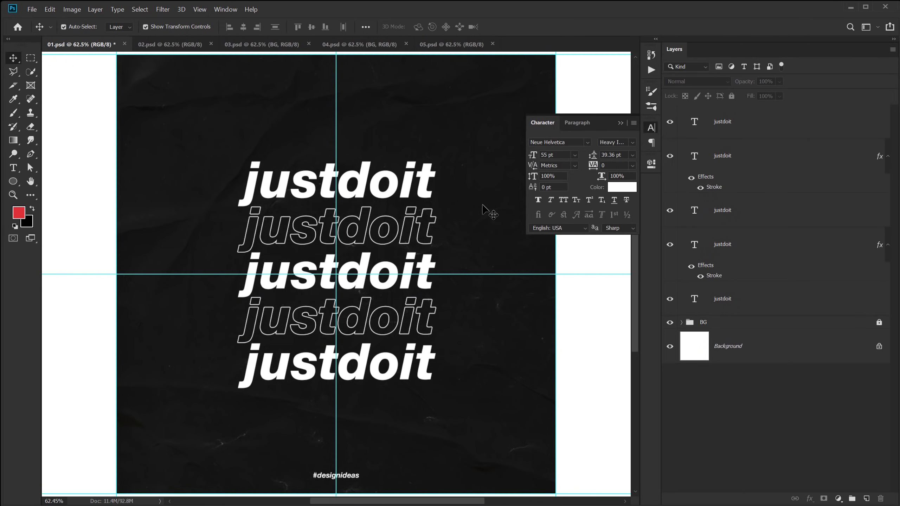
Group the five justdoit text layers and name the group 'Text'.
{"action": "left_click", "coordinate": [755, 126]}
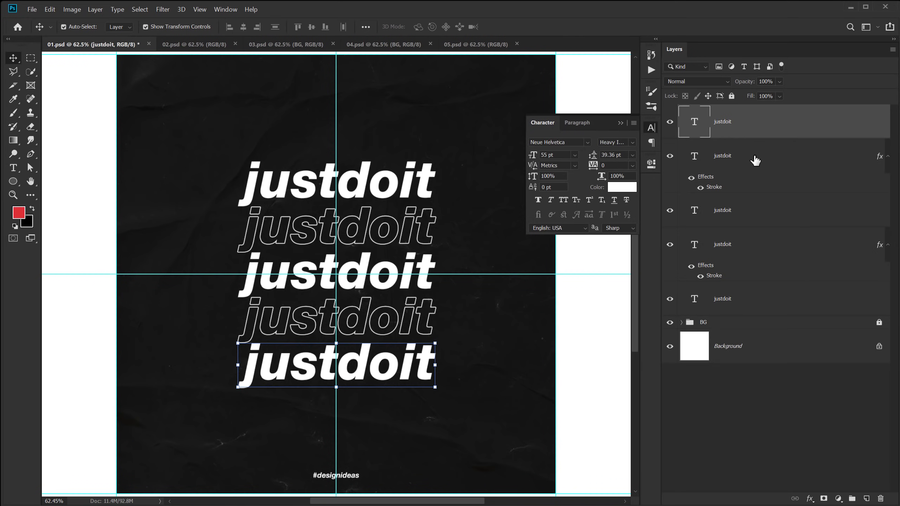
{"action": "left_click", "coordinate": [726, 301], "text": "shift"}
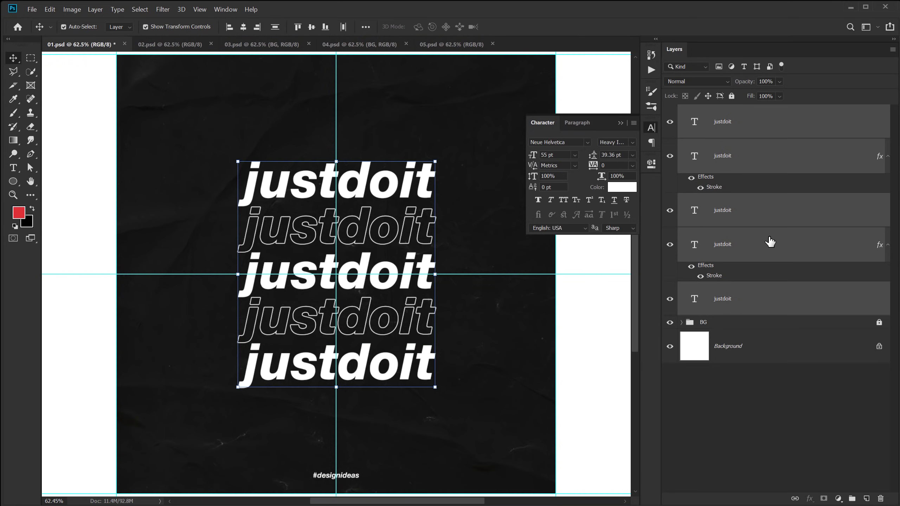
{"action": "key", "text": "ctrl+g"}
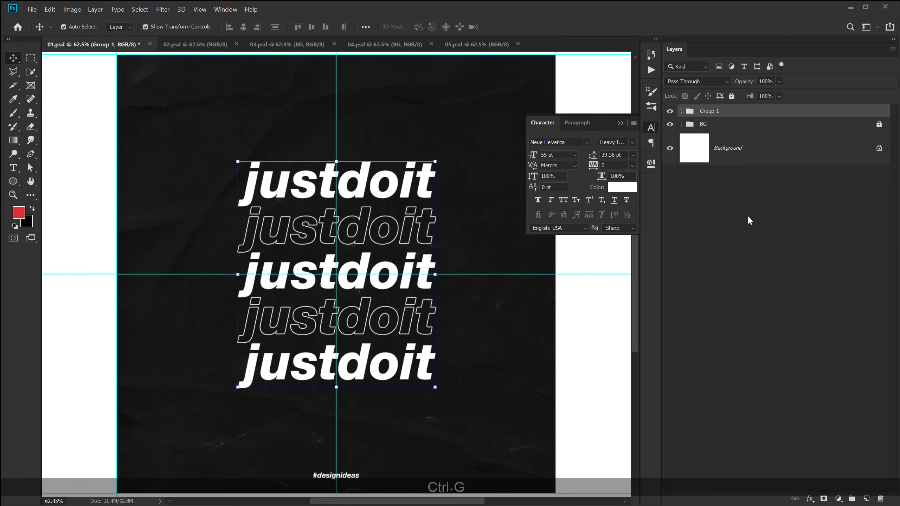
{"action": "double_click", "coordinate": [709, 111]}
{"action": "type", "text": "Text"}
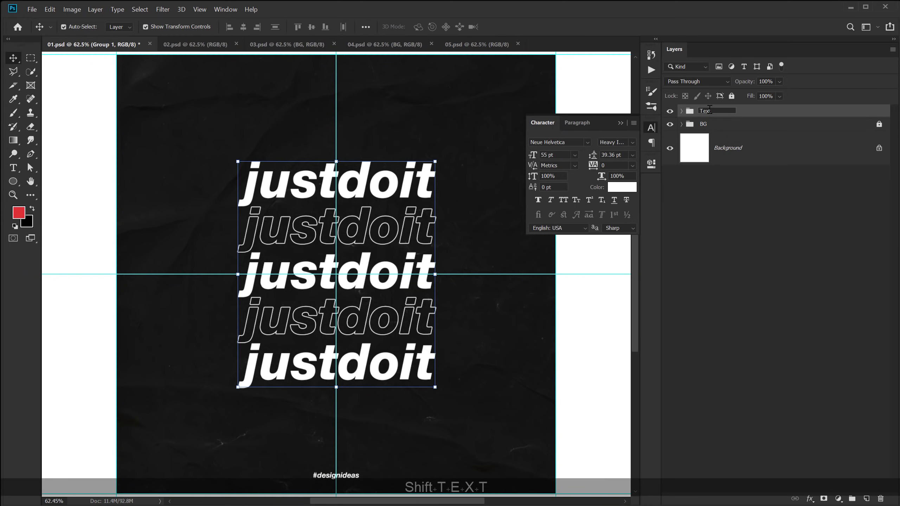
{"action": "key", "text": "Return"}
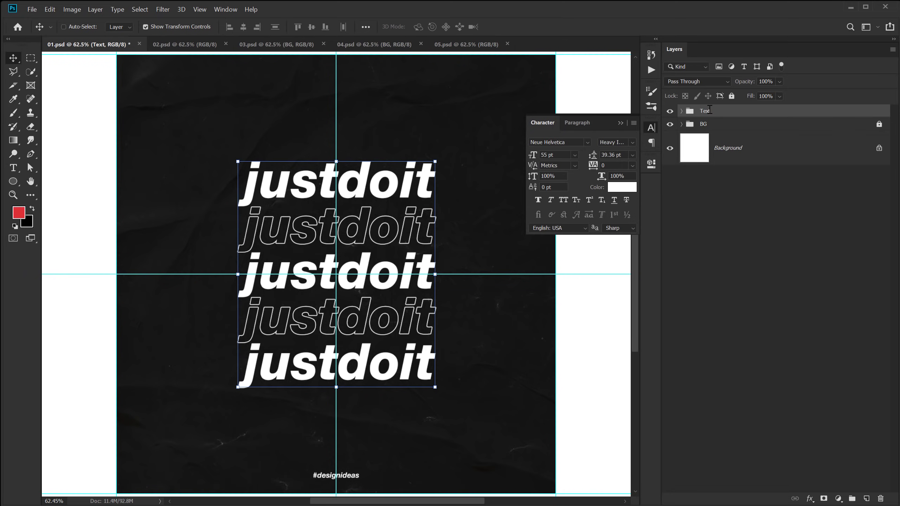
Duplicate the Text group, hide the copy, and convert the top group to a smart object.
{"action": "key", "text": "ctrl+j"}
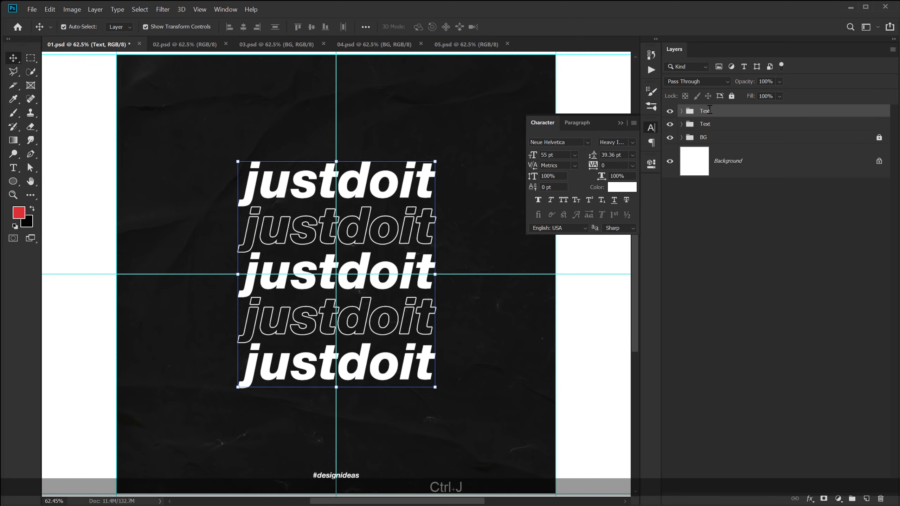
{"action": "left_click", "coordinate": [669, 124]}
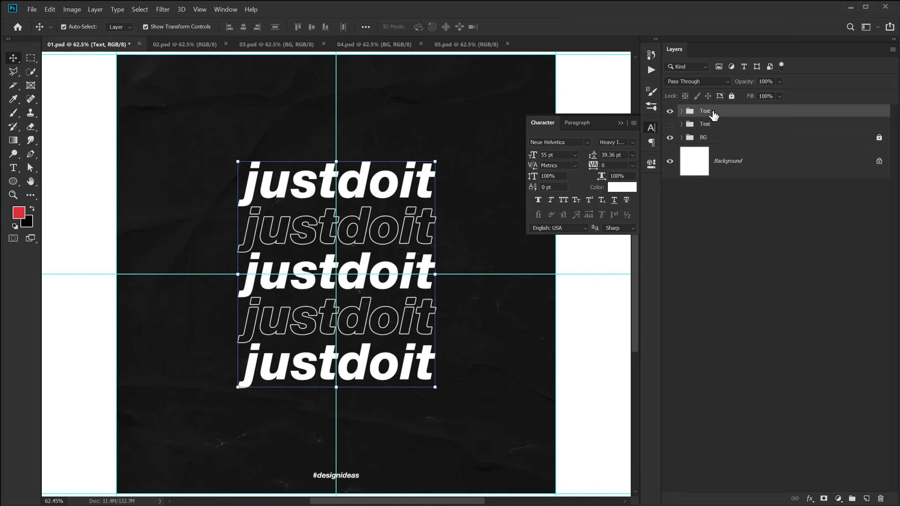
{"action": "right_click", "coordinate": [713, 113]}
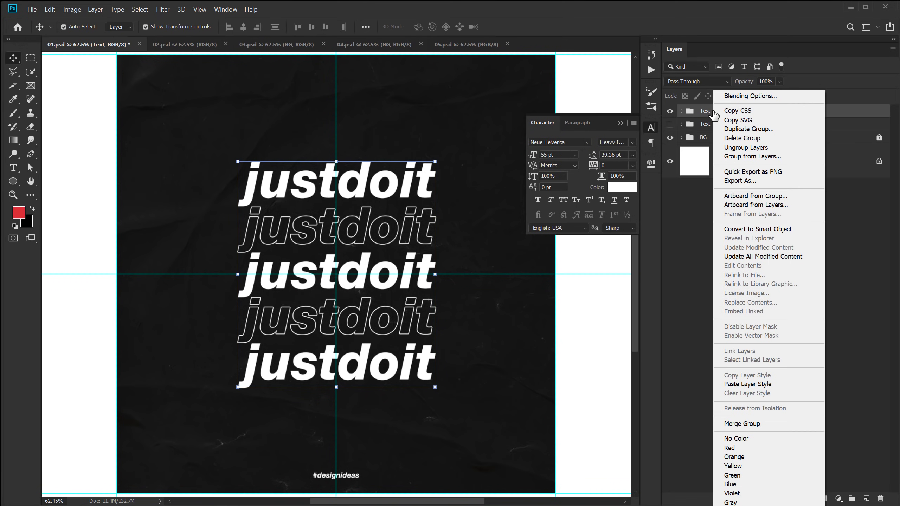
{"action": "left_click", "coordinate": [753, 235]}
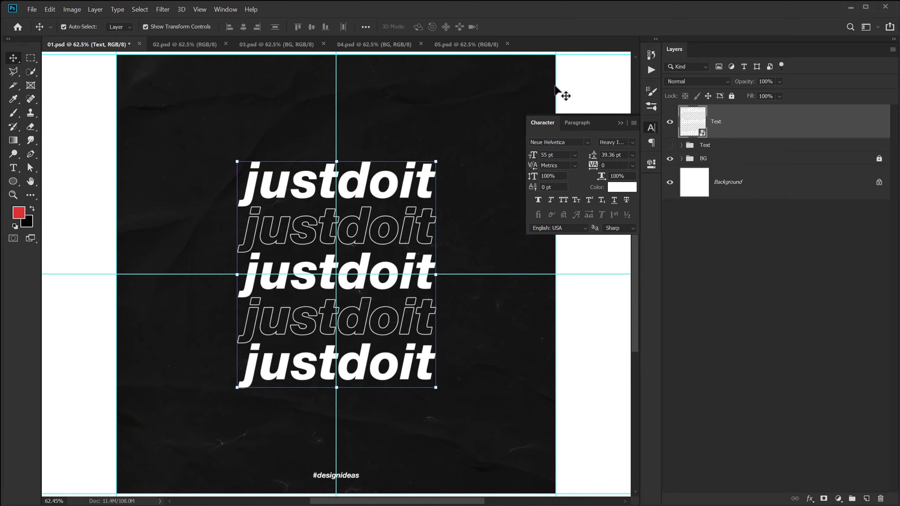
Apply a Twirl distortion with a -50° angle to the Text smart object.
{"action": "left_click", "coordinate": [164, 10]}
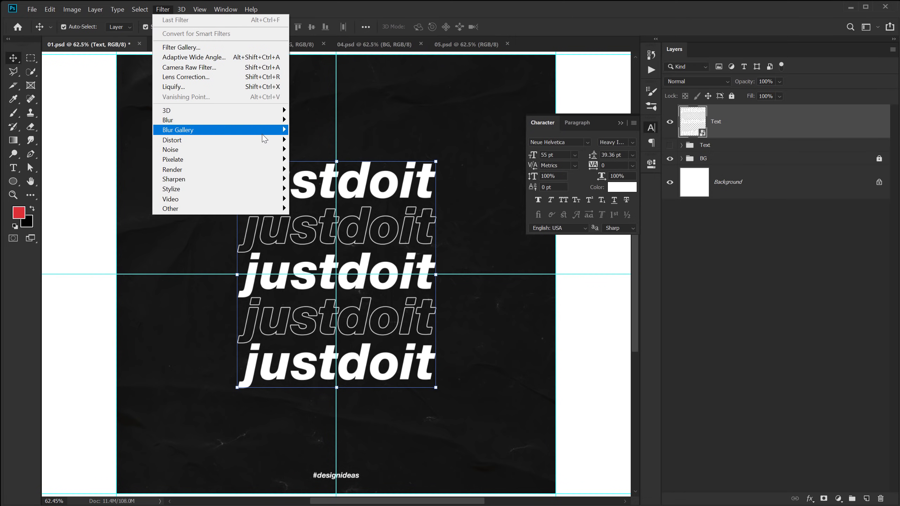
{"action": "mouse_move", "coordinate": [268, 141]}
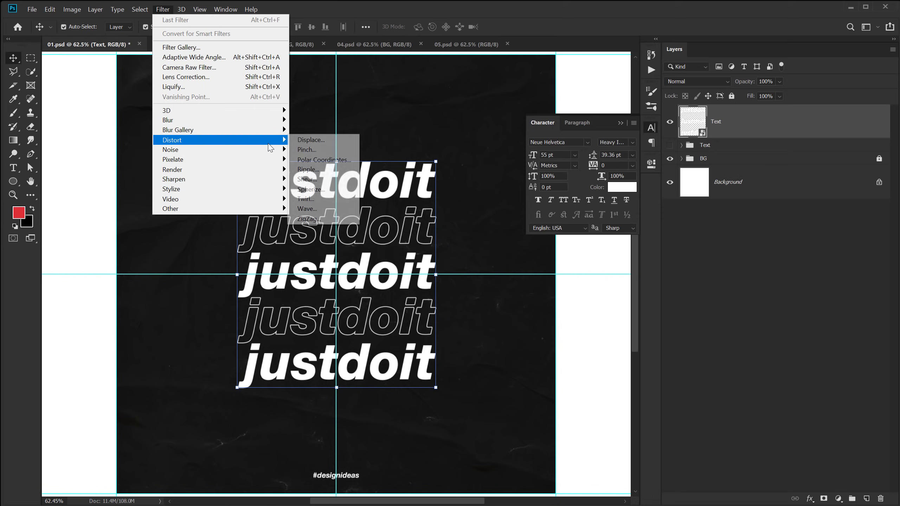
{"action": "left_click", "coordinate": [321, 200]}
{"action": "left_click_drag", "start_coordinate": [441, 1], "coordinate": [576, 175]}
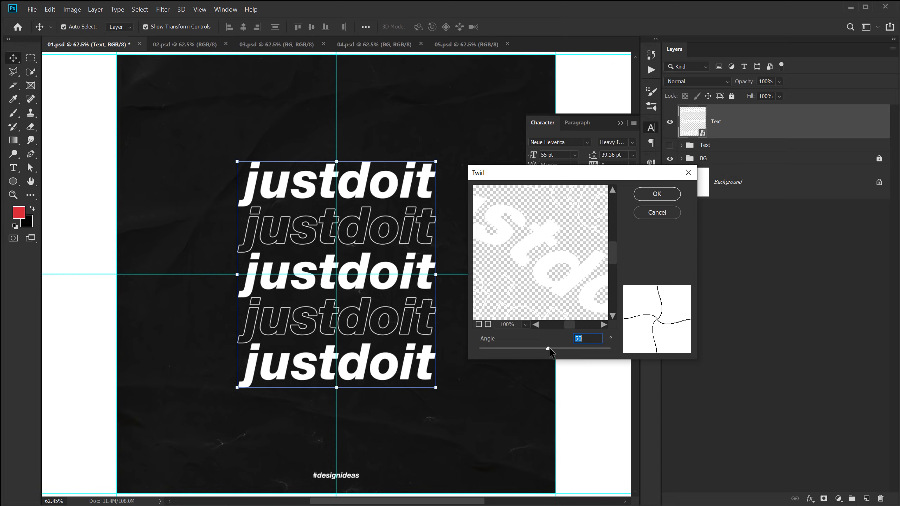
{"action": "left_click", "coordinate": [479, 324]}
{"action": "left_click", "coordinate": [478, 324]}
{"action": "left_click", "coordinate": [479, 325]}
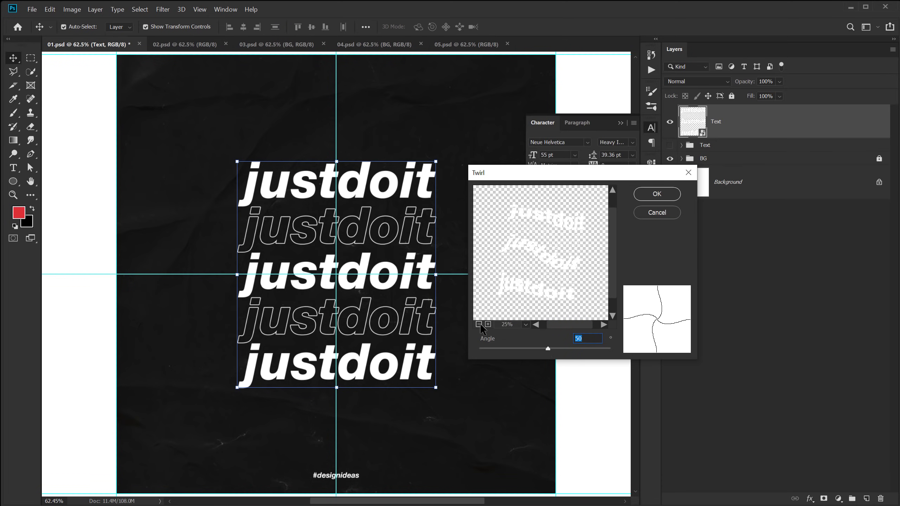
{"action": "left_click", "coordinate": [479, 324]}
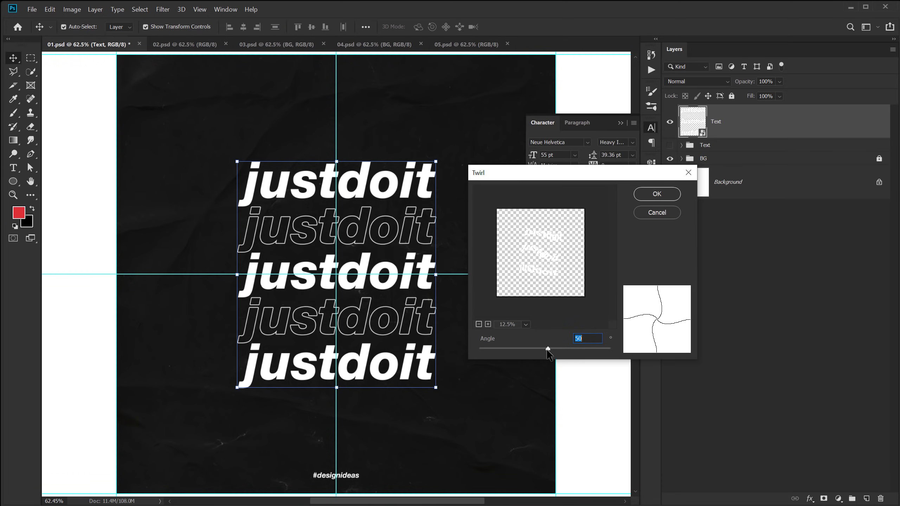
{"action": "mouse_move", "coordinate": [548, 349]}
{"action": "left_mouse_down"}
{"action": "mouse_move", "coordinate": [558, 350]}
{"action": "mouse_move", "coordinate": [528, 350]}
{"action": "mouse_move", "coordinate": [554, 350]}
{"action": "mouse_move", "coordinate": [540, 350]}
{"action": "left_mouse_up"}
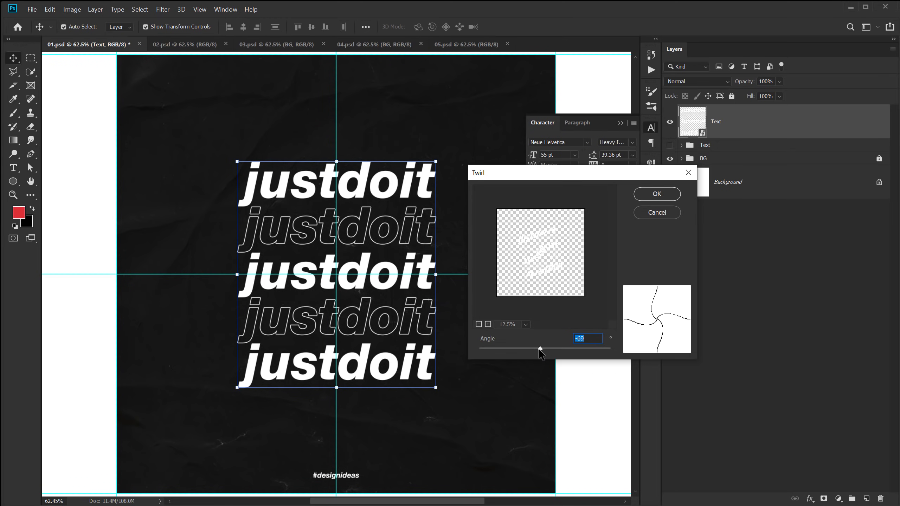
{"action": "type", "text": "-"}
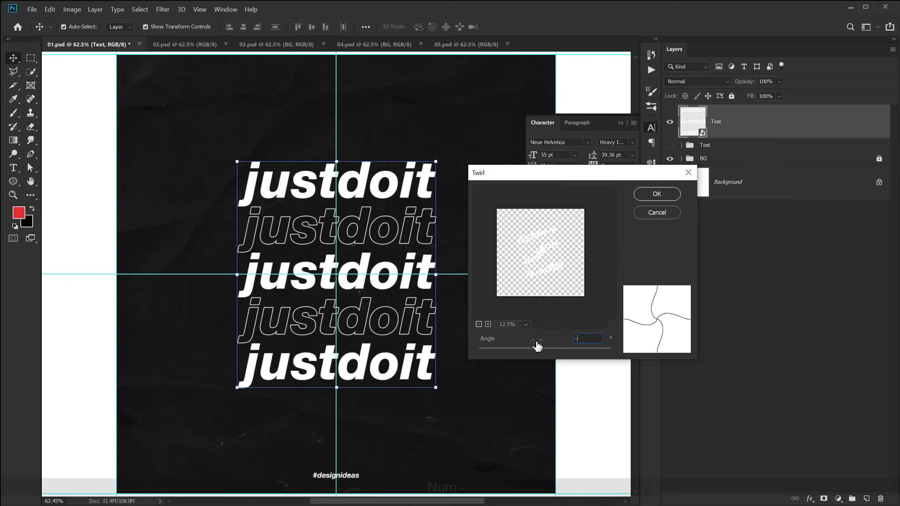
{"action": "type", "text": "50"}
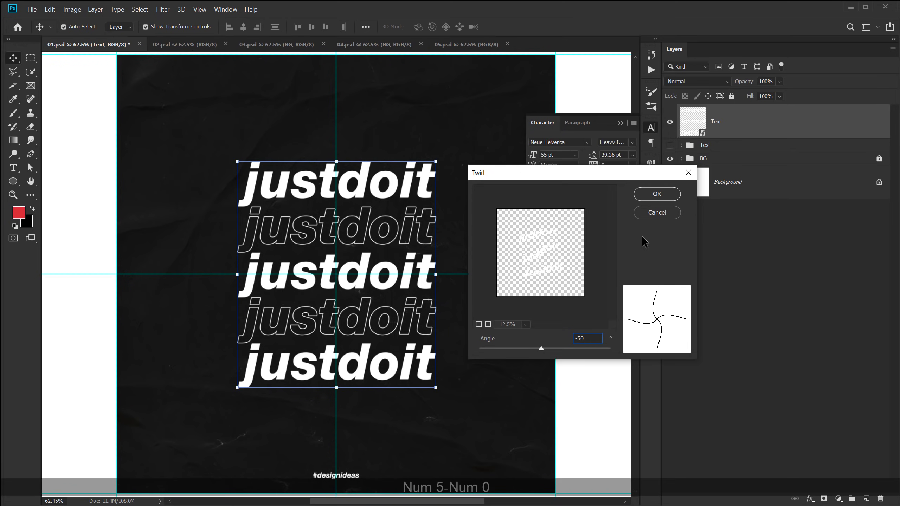
{"action": "left_click", "coordinate": [656, 194]}
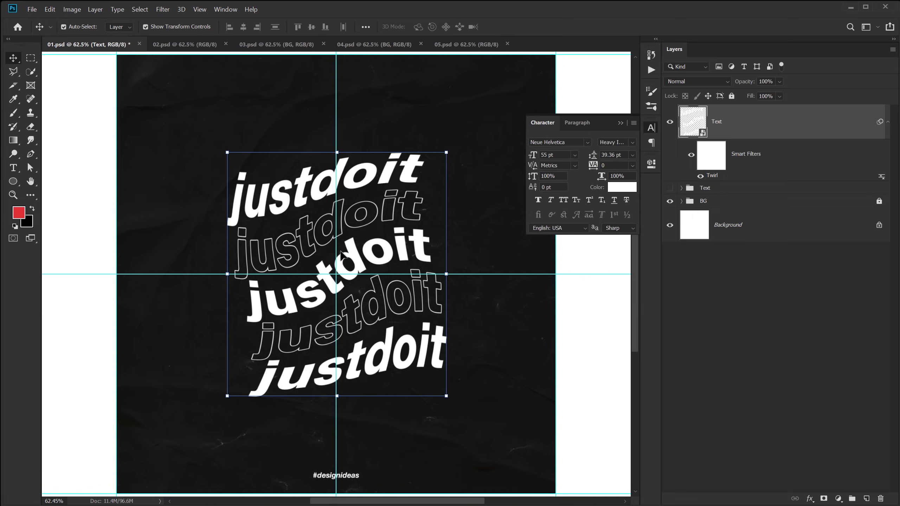
{"action": "left_click", "coordinate": [740, 313]}
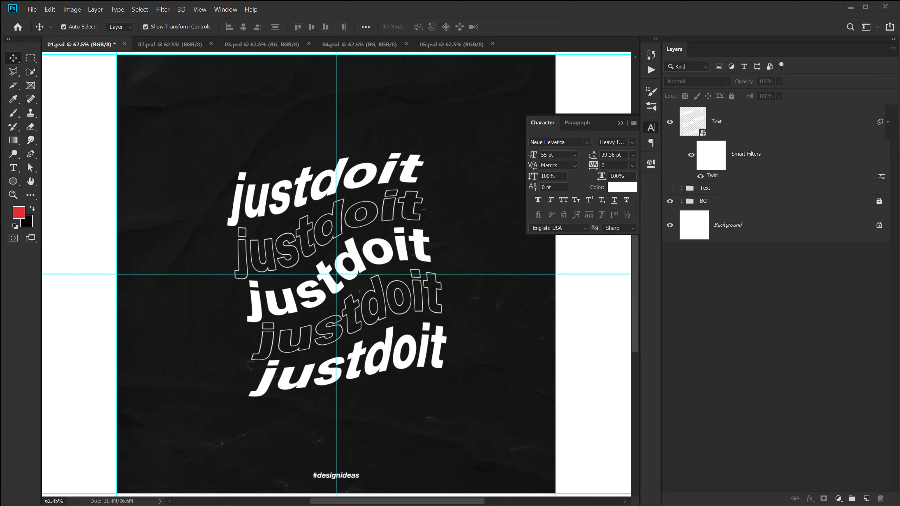
{"action": "left_click_drag", "start_coordinate": [0, 48], "coordinate": [363, 83]}
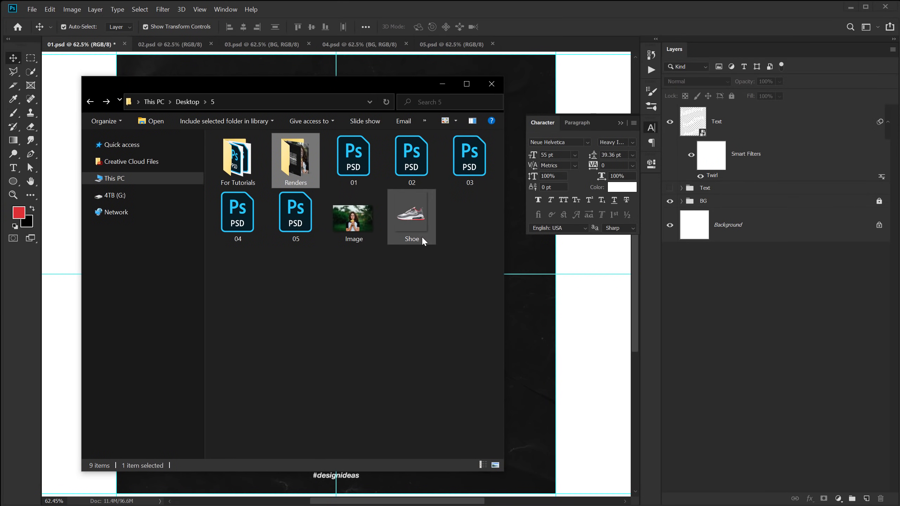
Place the Shoe image on the poster, scaled to about 51% and rotated roughly -20°.
{"action": "left_click_drag", "start_coordinate": [407, 220], "coordinate": [522, 248]}
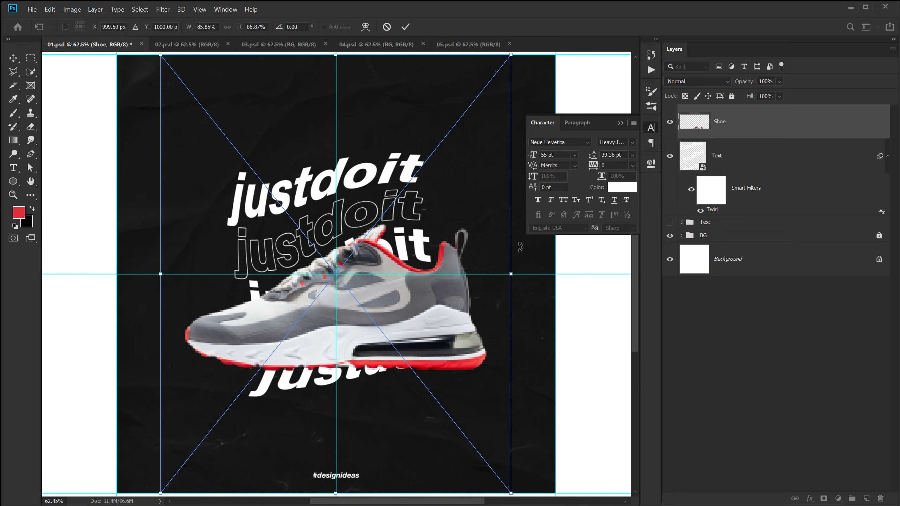
{"action": "left_click_drag", "start_coordinate": [511, 274], "coordinate": [441, 280]}
{"action": "left_click_drag", "start_coordinate": [453, 138], "coordinate": [383, 113]}
{"action": "left_click_drag", "start_coordinate": [385, 302], "coordinate": [375, 273]}
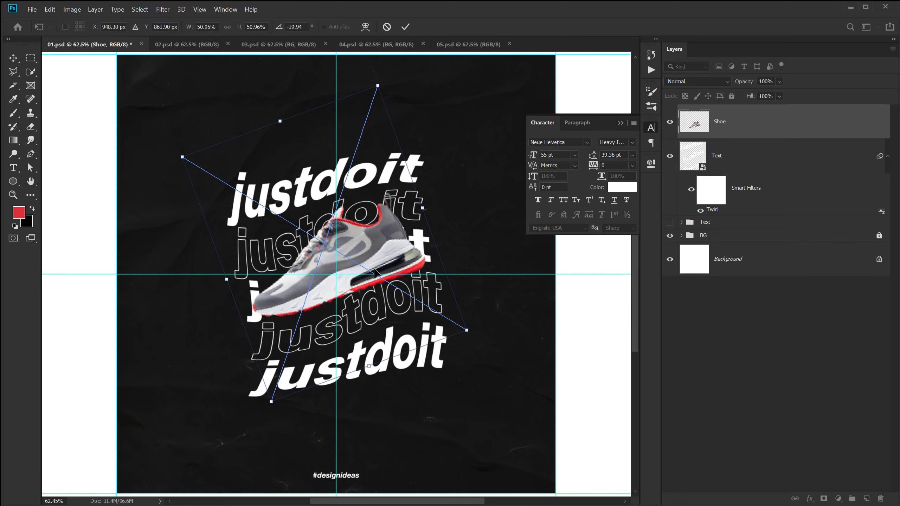
{"action": "key", "text": "Return"}
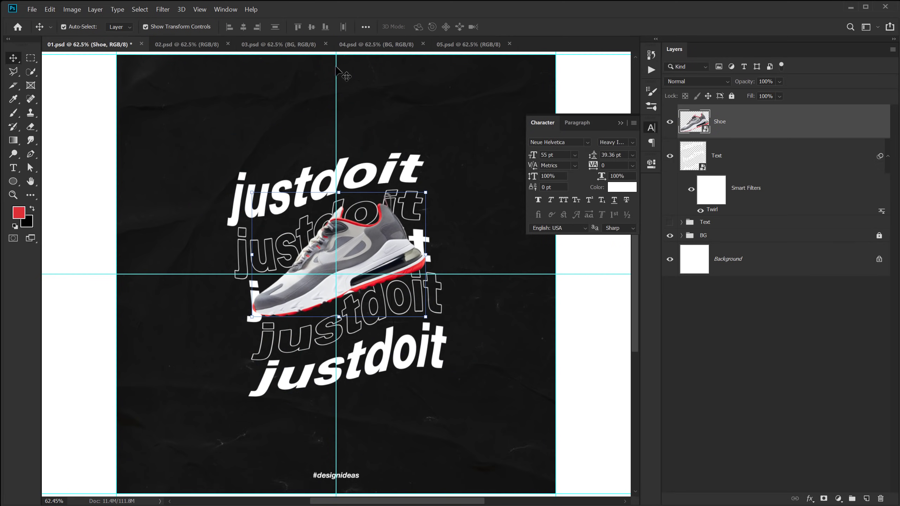
Apply a Sharpen smart filter to the shoe and nudge it slightly down and right.
{"action": "left_click", "coordinate": [163, 10]}
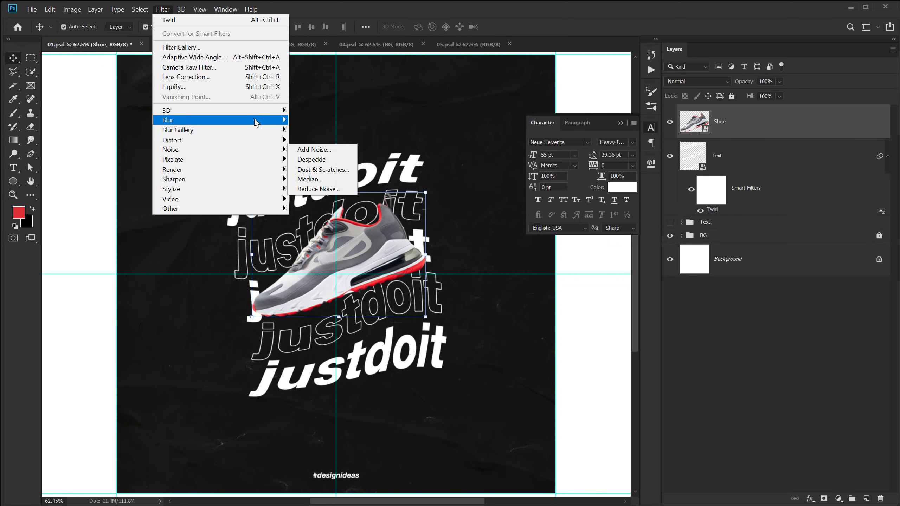
{"action": "mouse_move", "coordinate": [257, 184]}
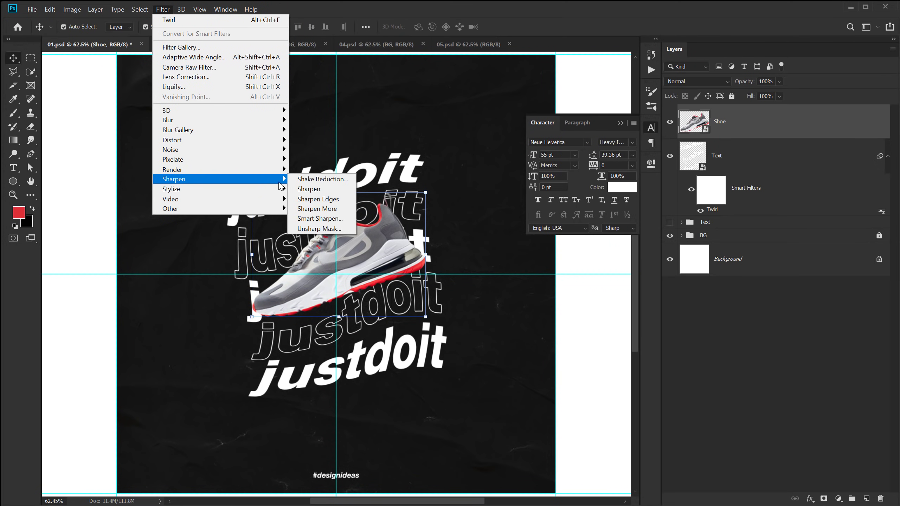
{"action": "left_click", "coordinate": [309, 189]}
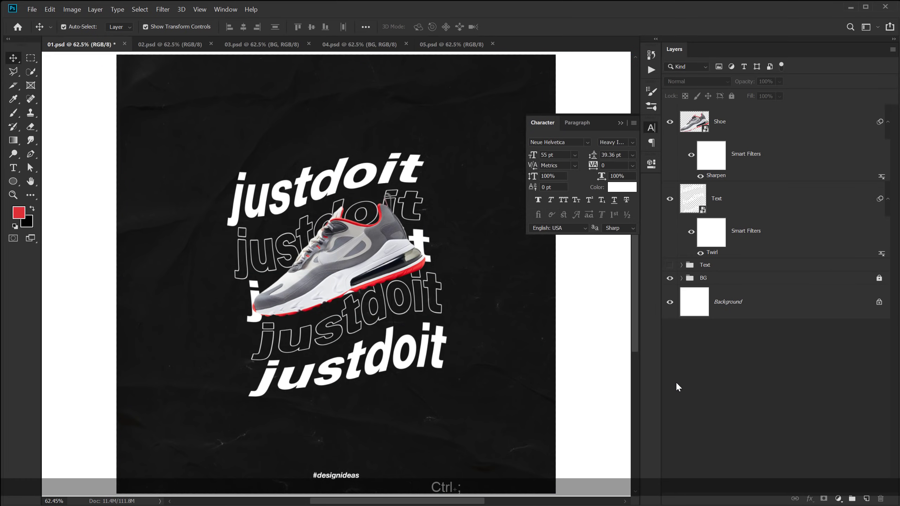
{"action": "left_click_drag", "start_coordinate": [332, 259], "coordinate": [337, 265]}
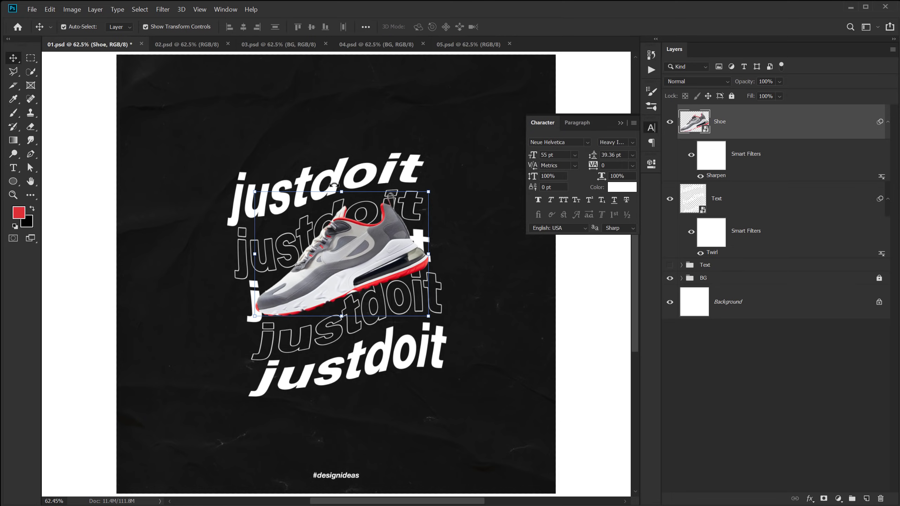
{"action": "left_click", "coordinate": [304, 321]}
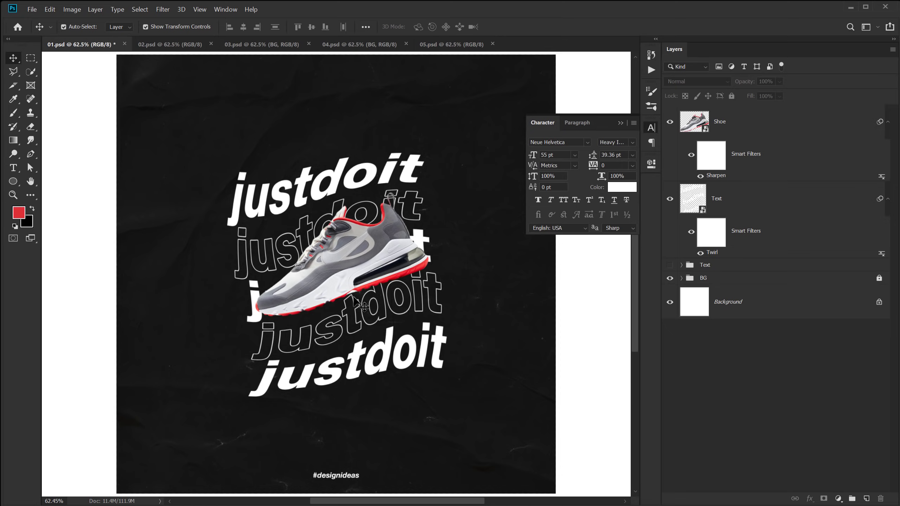
Add a Drop Shadow layer effect to the Shoe layer.
{"action": "left_click", "coordinate": [740, 128]}
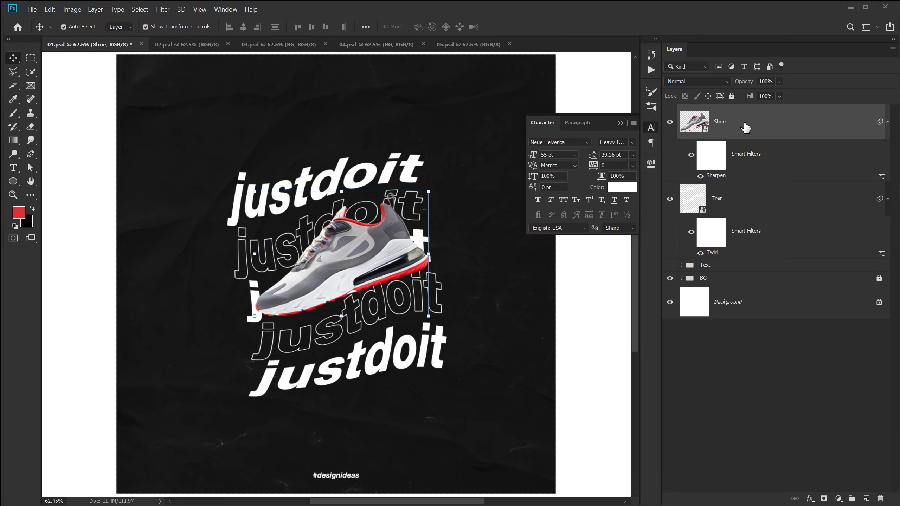
{"action": "left_click", "coordinate": [811, 500]}
{"action": "left_click", "coordinate": [829, 498]}
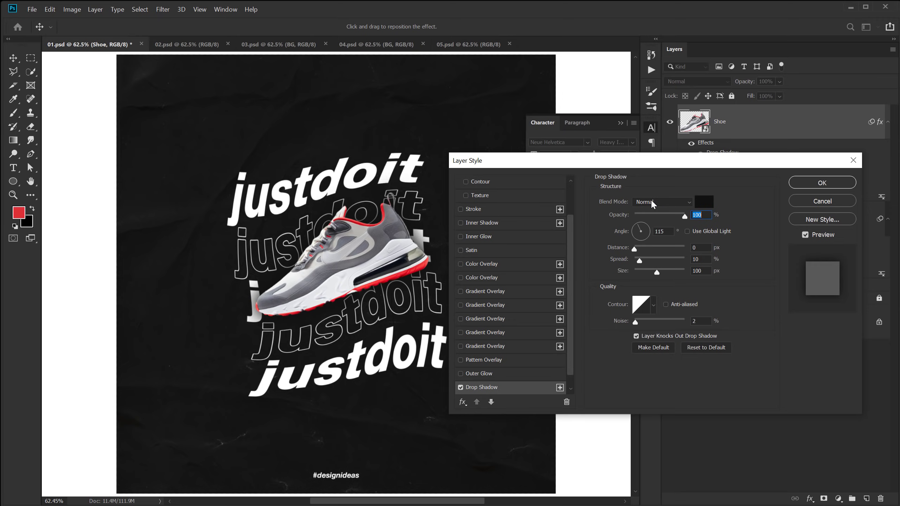
Set the shoe's drop shadow to 75 px distance, 0% spread and 85 px size.
{"action": "left_click_drag", "start_coordinate": [337, 271], "coordinate": [339, 289]}
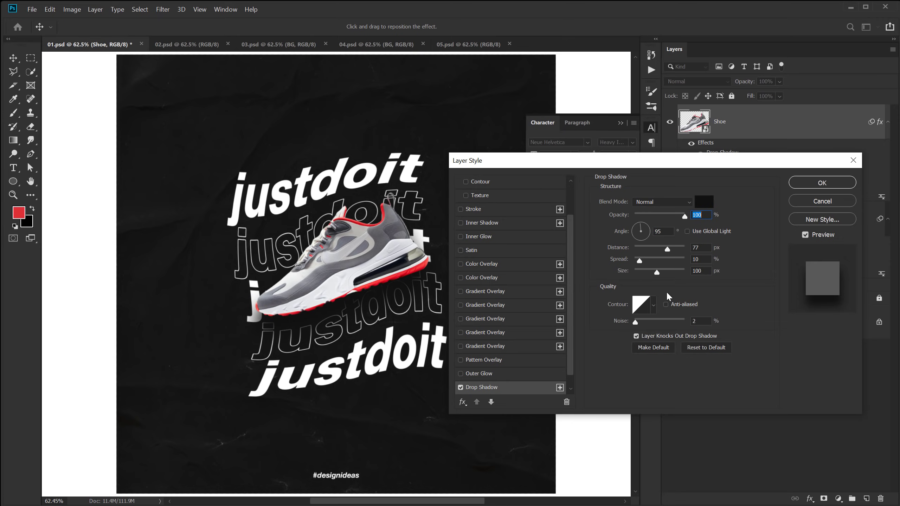
{"action": "double_click", "coordinate": [704, 248]}
{"action": "type", "text": "75"}
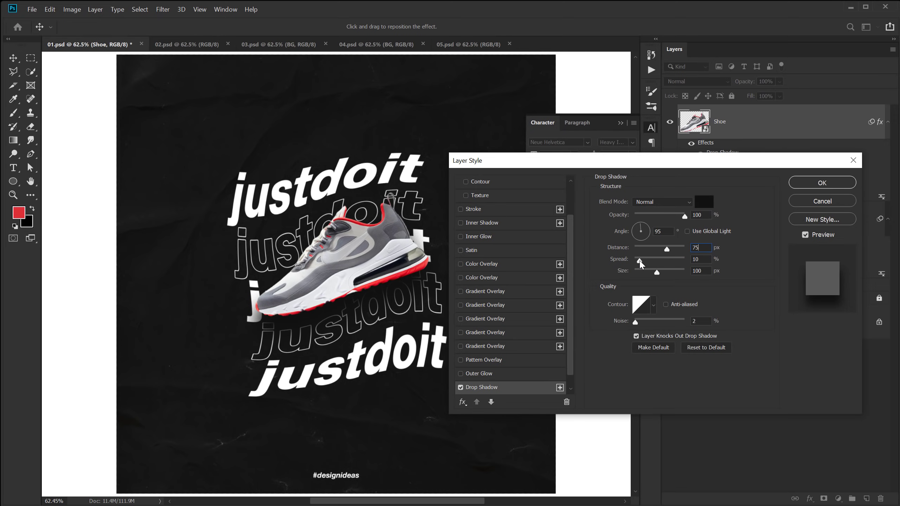
{"action": "left_click_drag", "start_coordinate": [637, 264], "coordinate": [623, 259]}
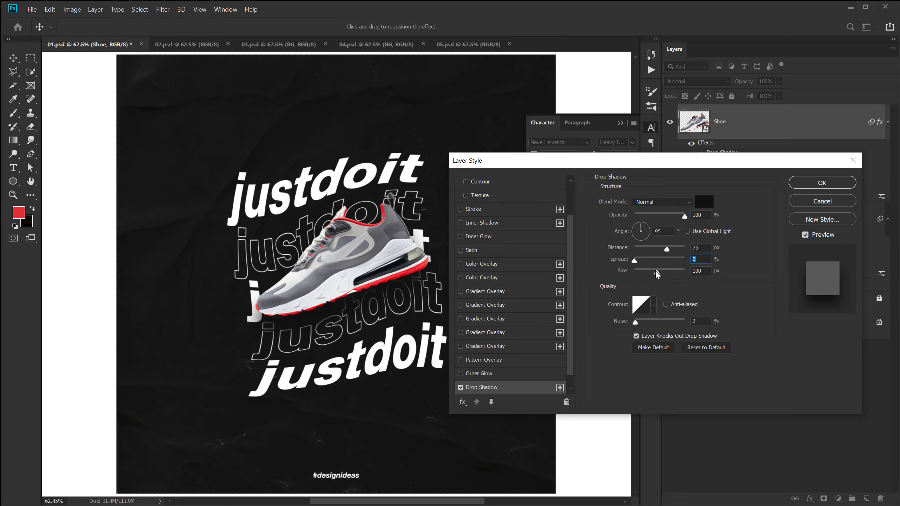
{"action": "mouse_move", "coordinate": [656, 271]}
{"action": "left_mouse_down"}
{"action": "mouse_move", "coordinate": [665, 270]}
{"action": "mouse_move", "coordinate": [652, 275]}
{"action": "left_mouse_up"}
{"action": "type", "text": "85"}
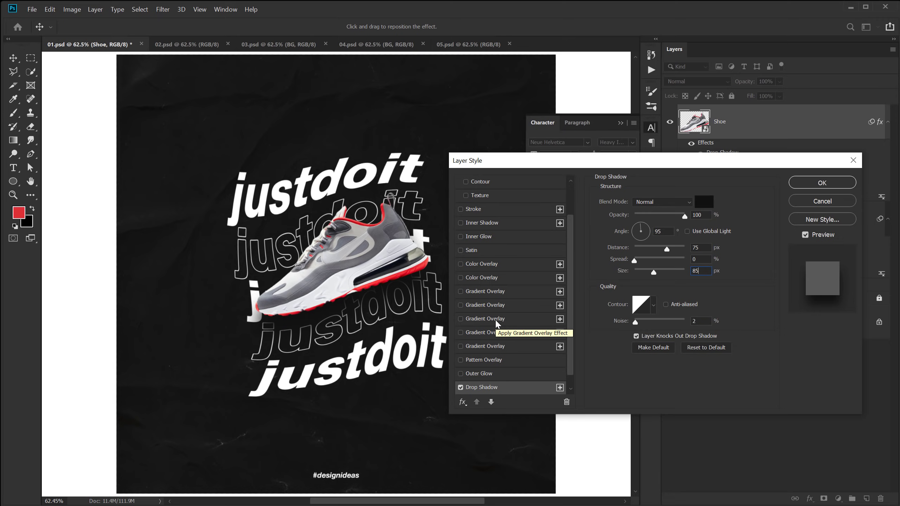
{"action": "left_click", "coordinate": [814, 182]}
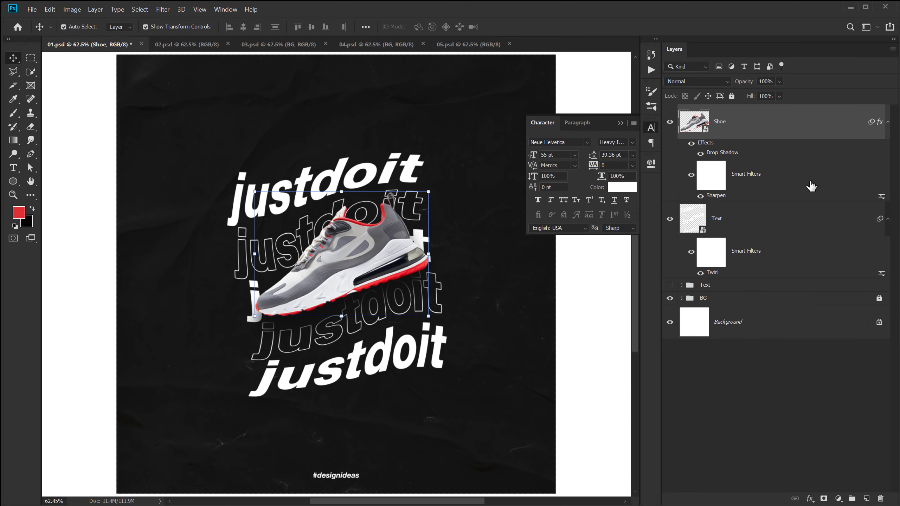
Deselect the shoe, collapse the Character panel and select the Text layer.
{"action": "left_click", "coordinate": [719, 425]}
{"action": "left_click", "coordinate": [621, 122]}
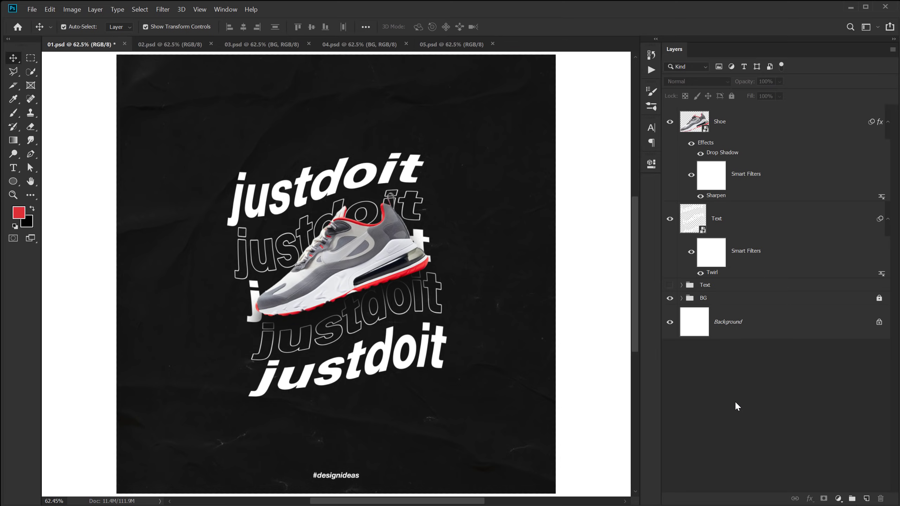
{"action": "left_click", "coordinate": [723, 221]}
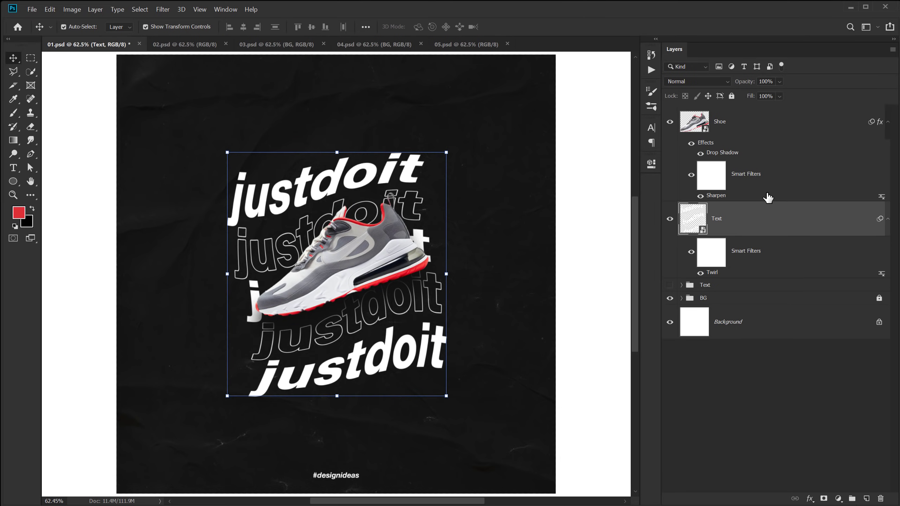
Draw a closed curved shape around the shoe with the Curvature Pen tool.
{"action": "left_click", "coordinate": [31, 156]}
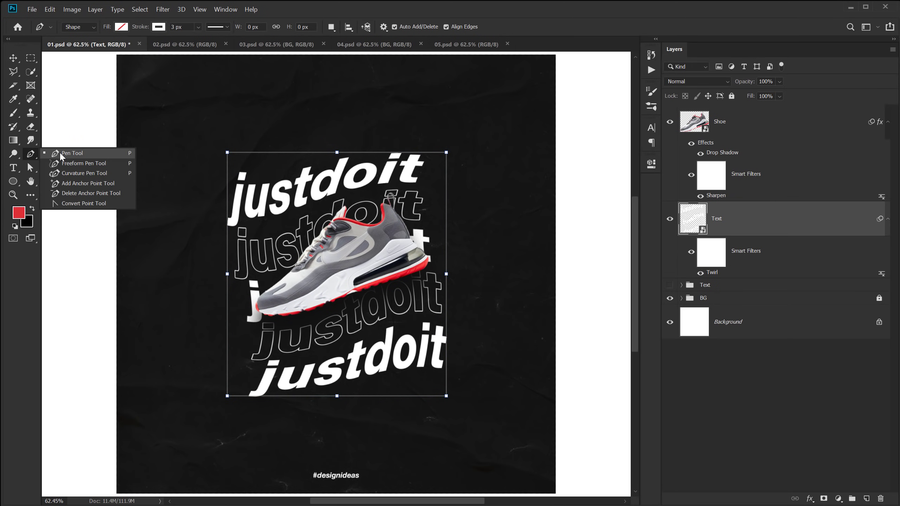
{"action": "left_click", "coordinate": [89, 175]}
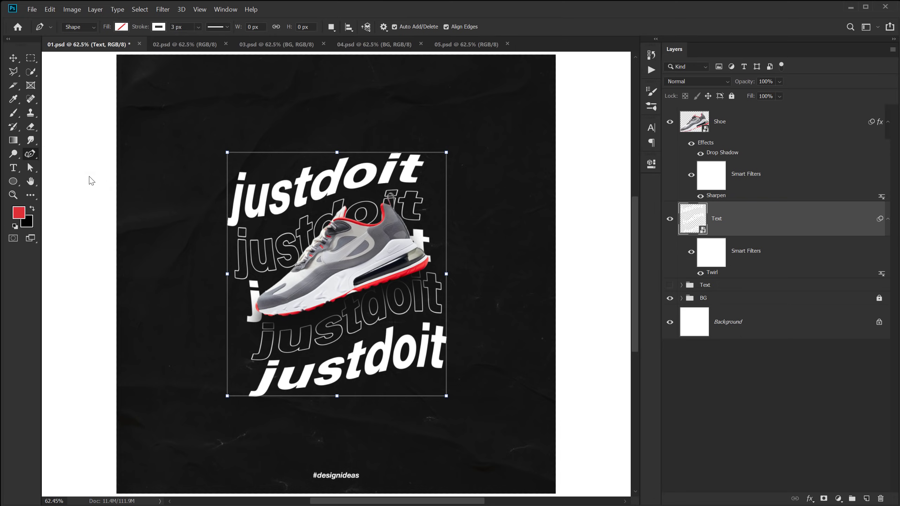
{"action": "left_click", "coordinate": [217, 311]}
{"action": "left_click", "coordinate": [294, 298]}
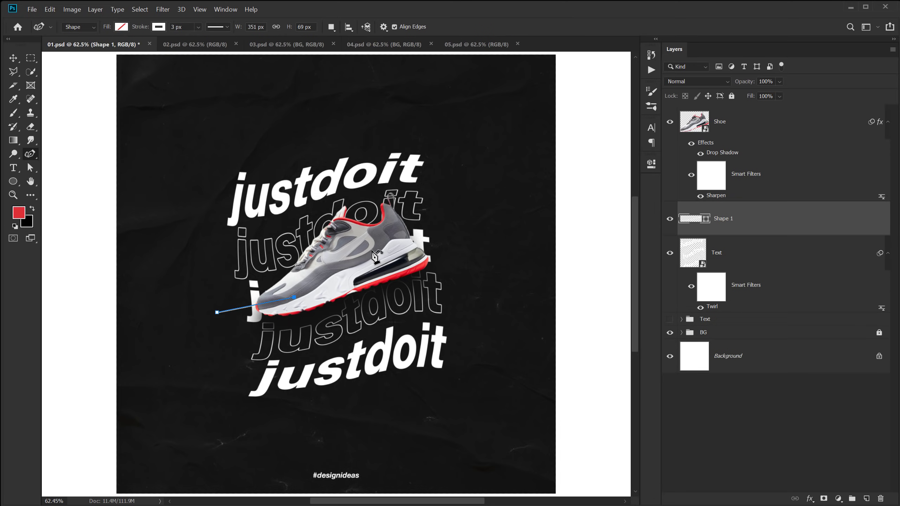
{"action": "left_click", "coordinate": [376, 247]}
{"action": "left_click", "coordinate": [459, 253]}
{"action": "left_click", "coordinate": [450, 384]}
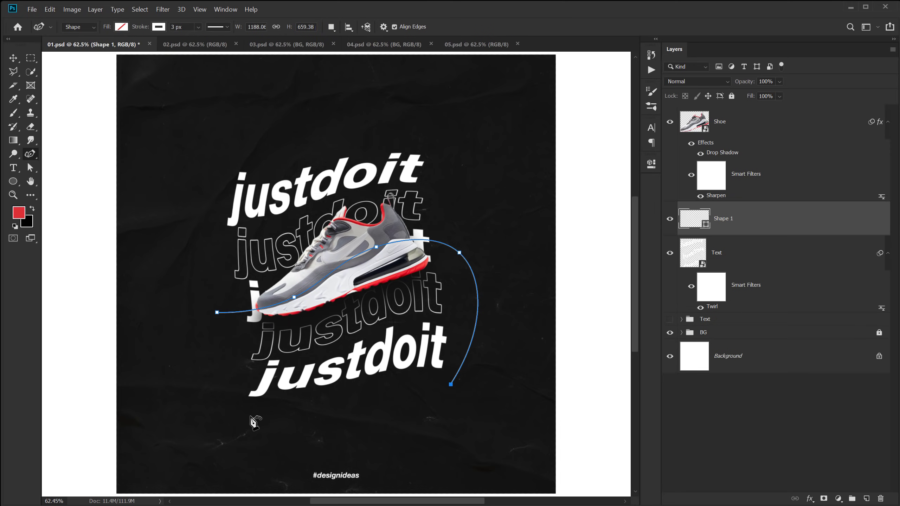
{"action": "left_click", "coordinate": [251, 415]}
{"action": "left_click", "coordinate": [217, 312]}
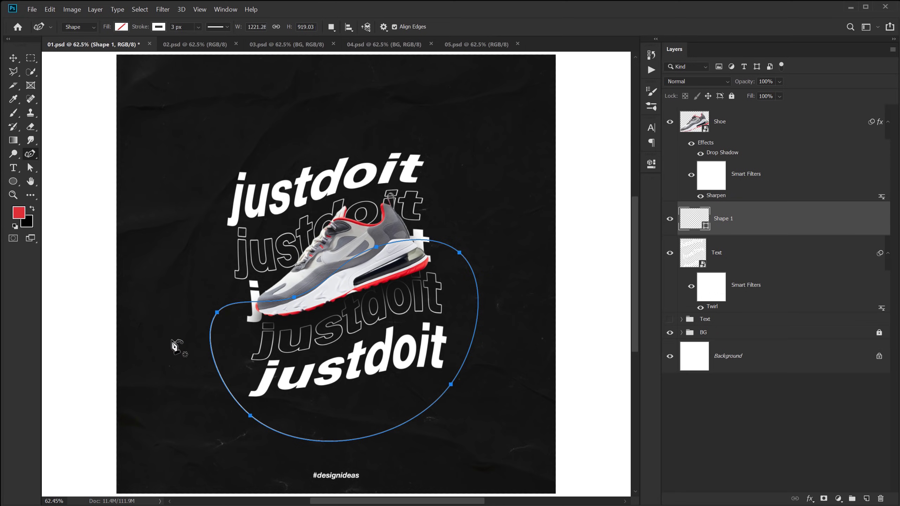
Give the shape a red fill and a 0 stroke width.
{"action": "left_click", "coordinate": [121, 27]}
{"action": "left_click", "coordinate": [70, 82]}
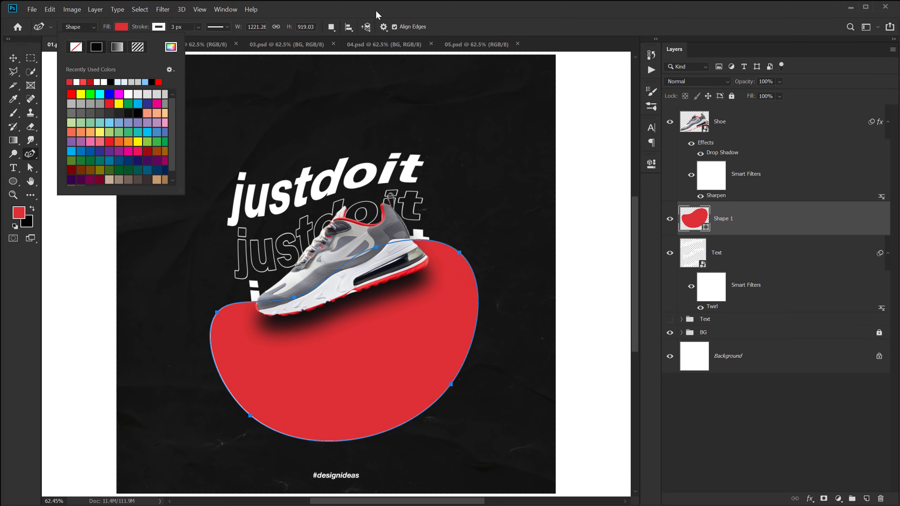
{"action": "left_click", "coordinate": [187, 27]}
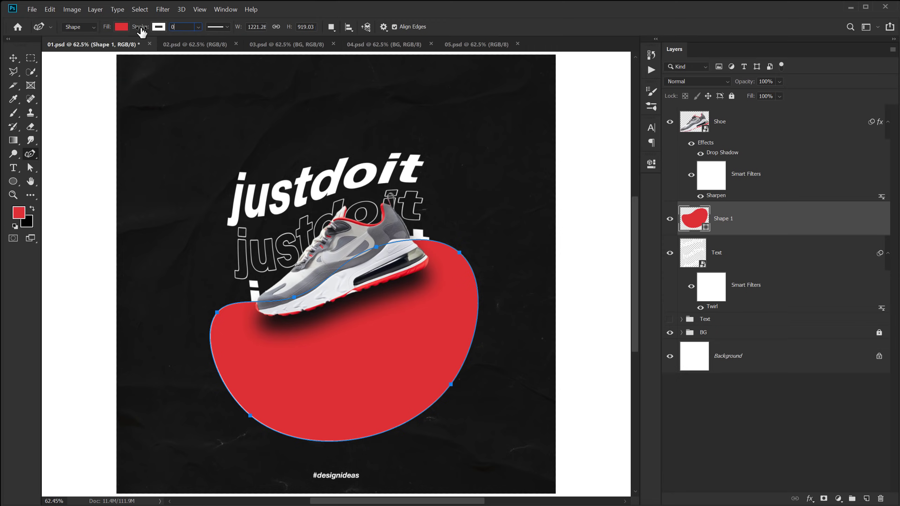
{"action": "type", "text": "0"}
{"action": "key", "text": "Return"}
Clip Shape 1 to the Text layer with a clipping mask.
{"action": "left_click", "coordinate": [13, 58]}
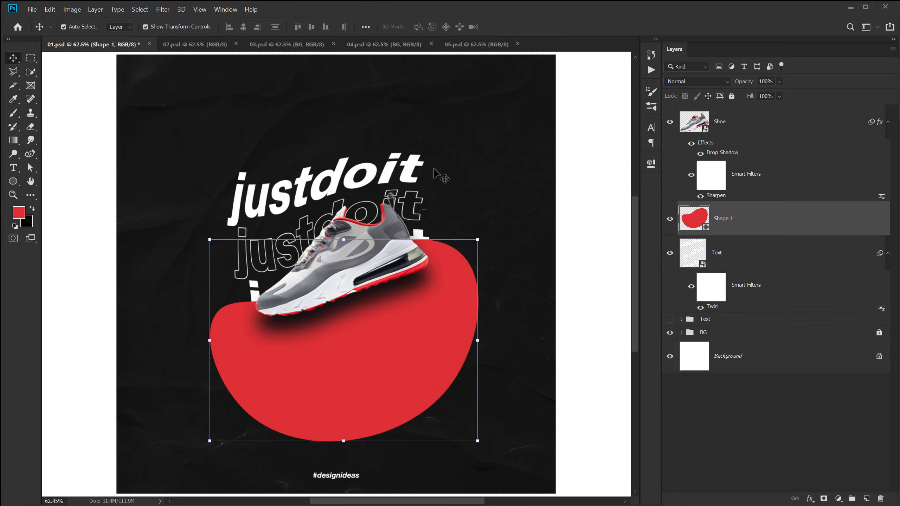
{"action": "right_click", "coordinate": [756, 218]}
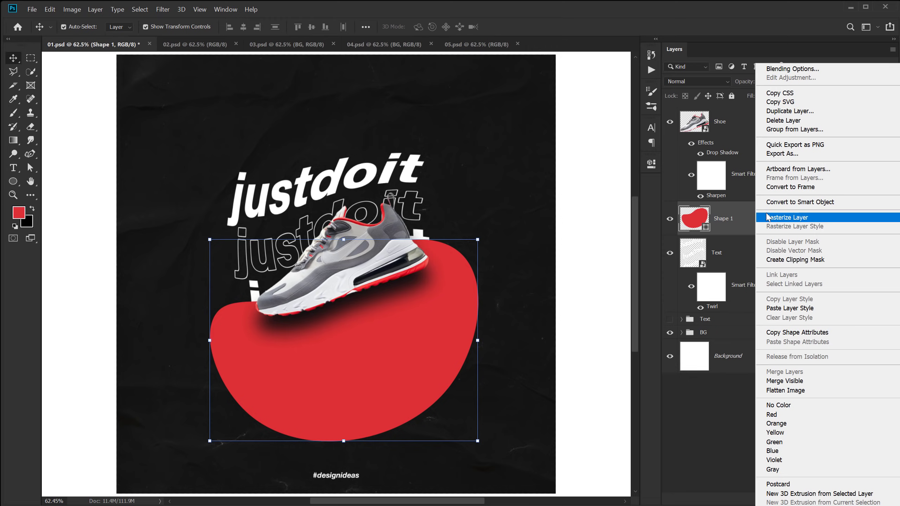
{"action": "left_click", "coordinate": [794, 260]}
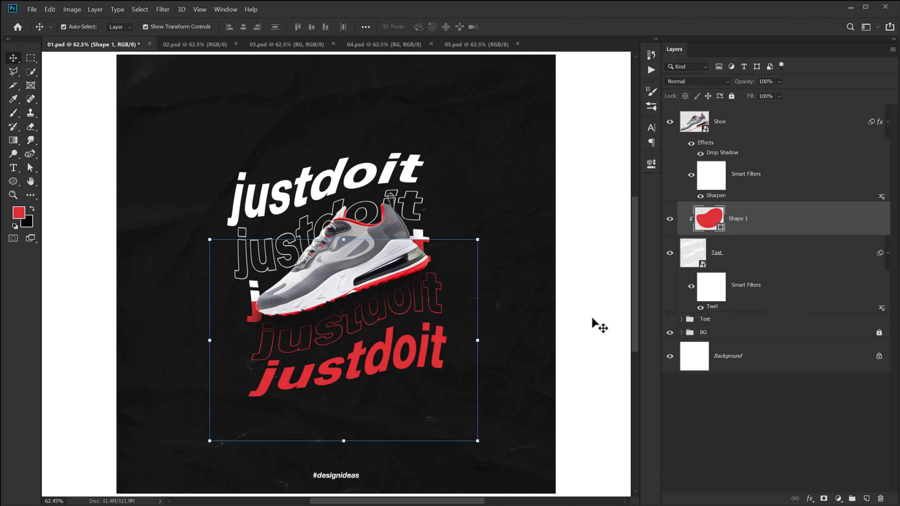
{"action": "left_click", "coordinate": [773, 420]}
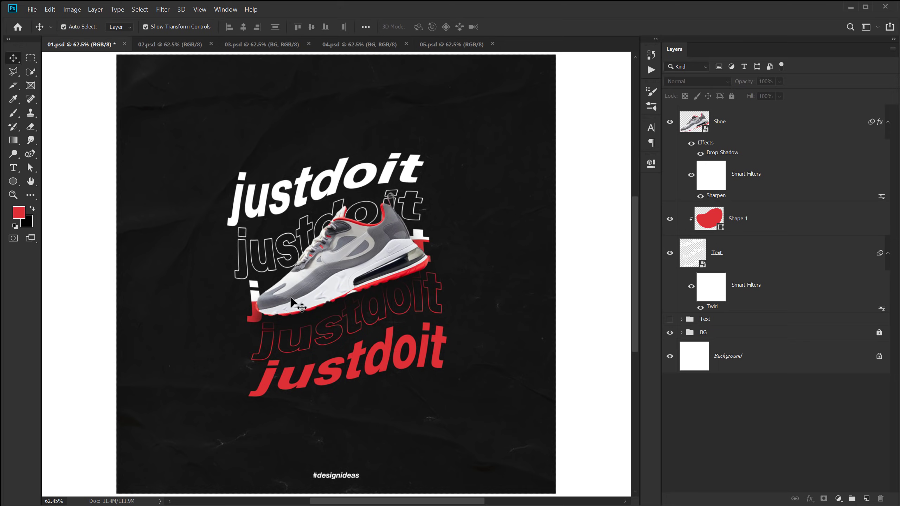
{"action": "double_click", "coordinate": [713, 307]}
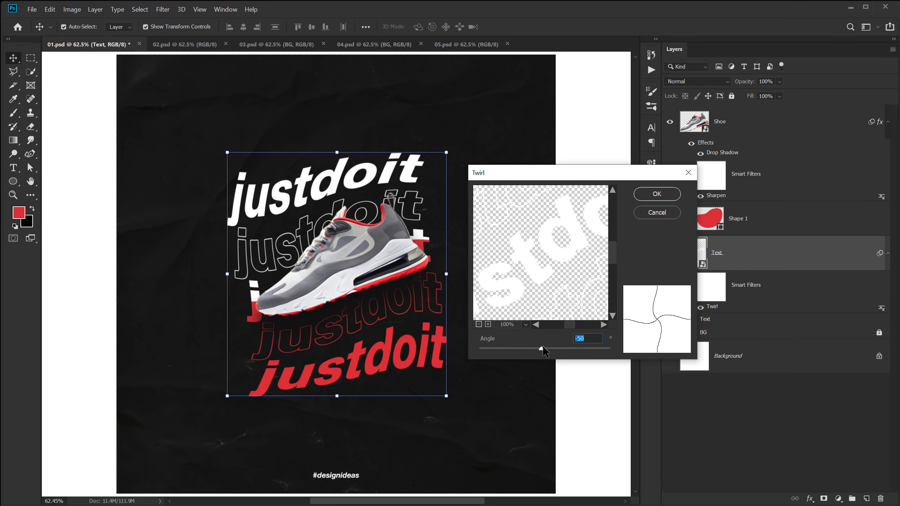
{"action": "left_click_drag", "start_coordinate": [542, 347], "coordinate": [536, 348]}
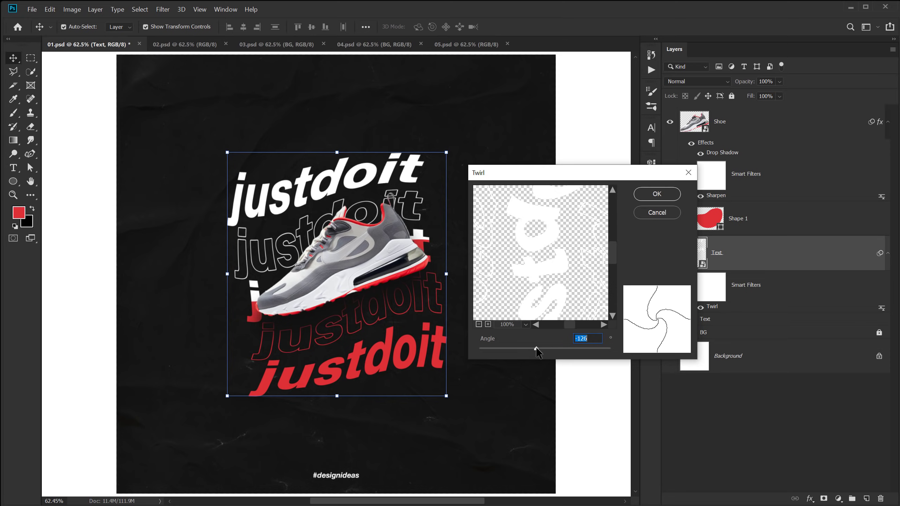
{"action": "left_click", "coordinate": [655, 194]}
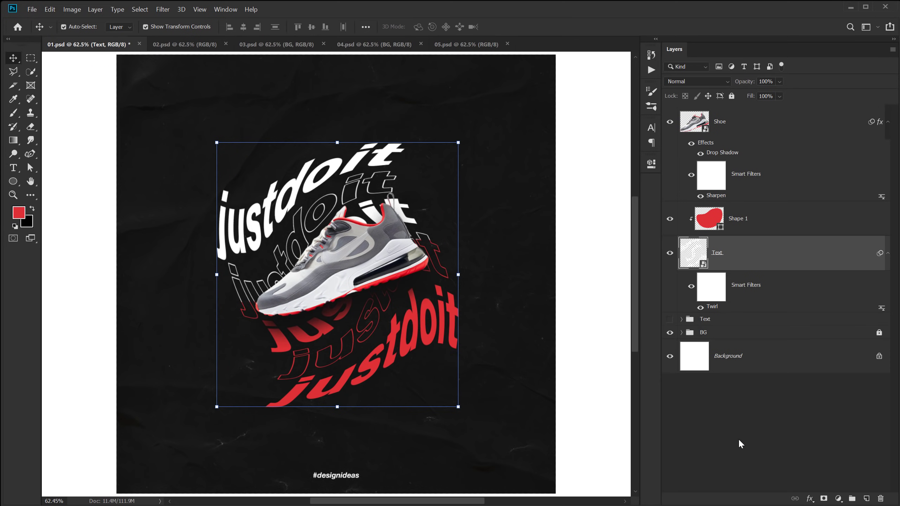
{"action": "left_click", "coordinate": [739, 438]}
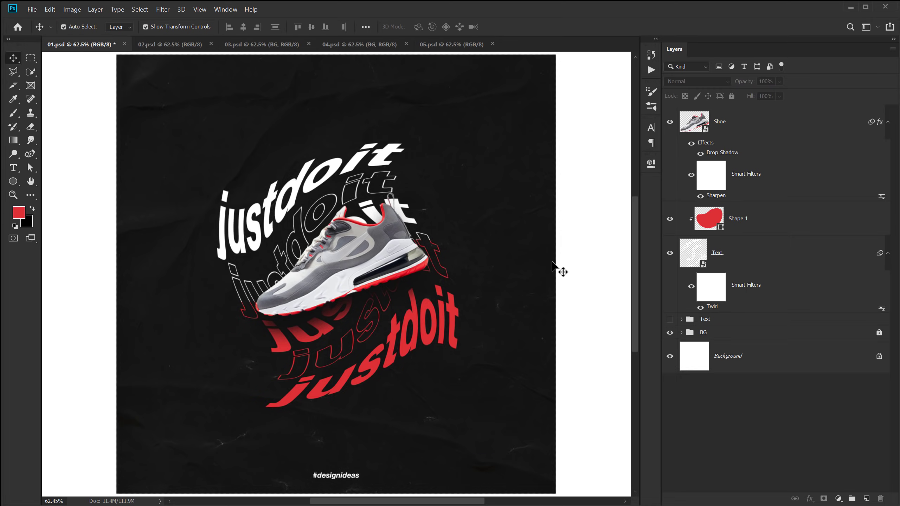
{"action": "key", "text": "ctrl+z"}
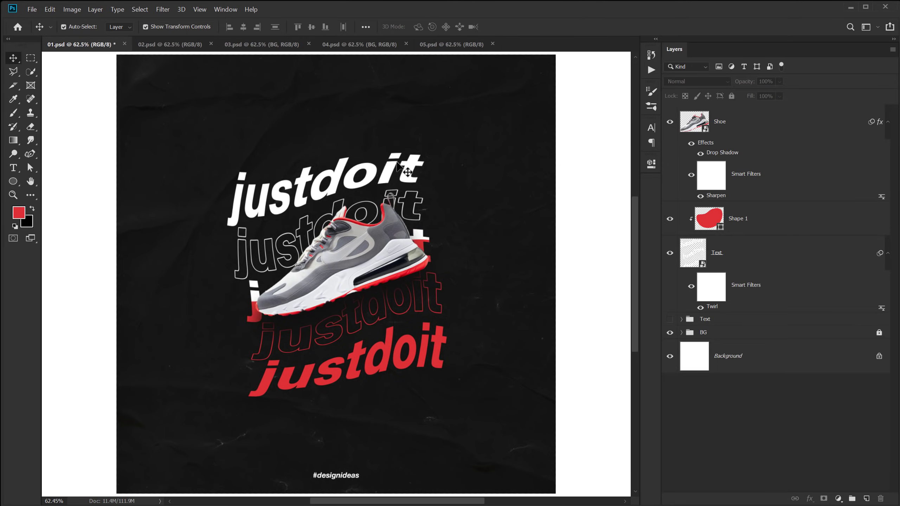
In 02.psd, add the capitalised text CURIOUS and shift it slightly down and left.
{"action": "key", "text": "ctrl+Tab"}
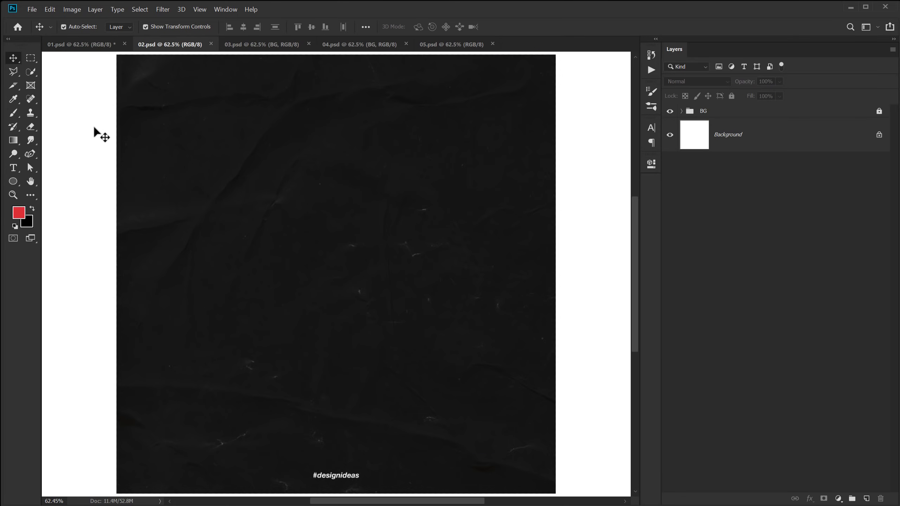
{"action": "left_click", "coordinate": [13, 168]}
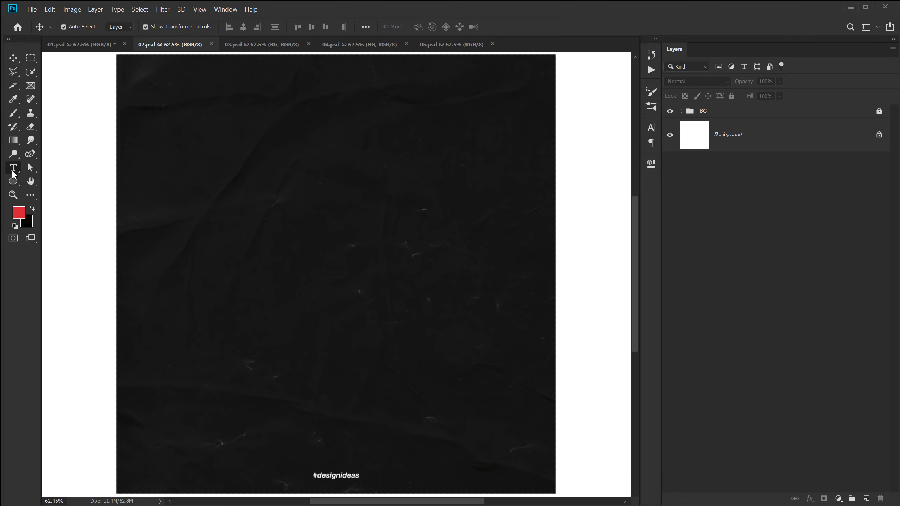
{"action": "left_click", "coordinate": [259, 256]}
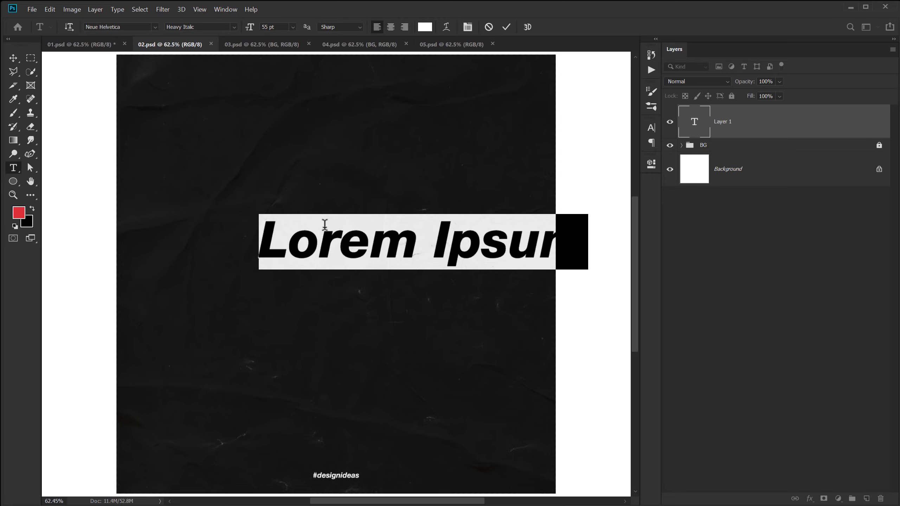
{"action": "key", "text": "Caps_Lock"}
{"action": "type", "text": "CU"}
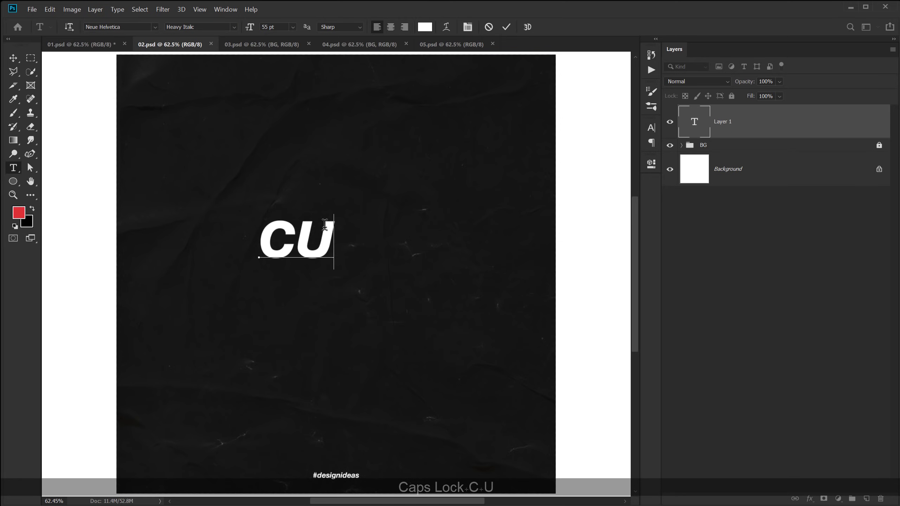
{"action": "type", "text": "RIOUS"}
{"action": "left_click", "coordinate": [13, 57]}
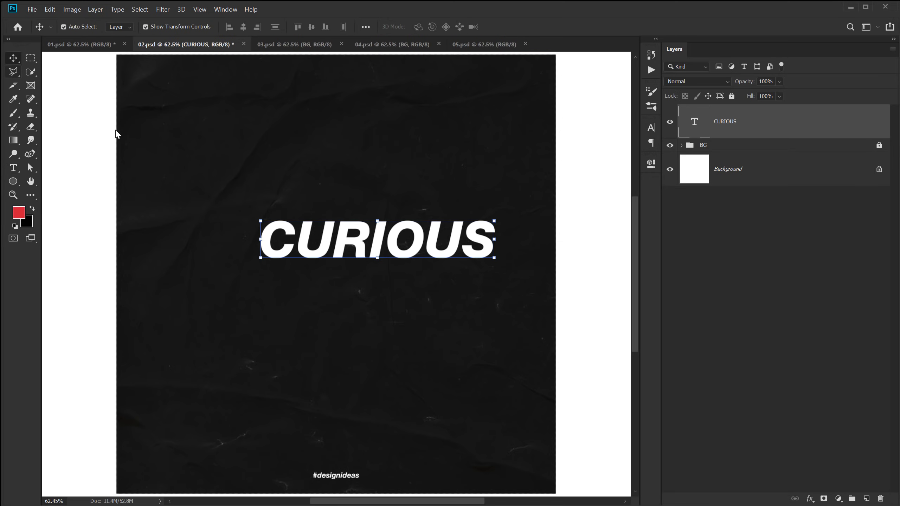
{"action": "left_click_drag", "start_coordinate": [363, 253], "coordinate": [317, 267]}
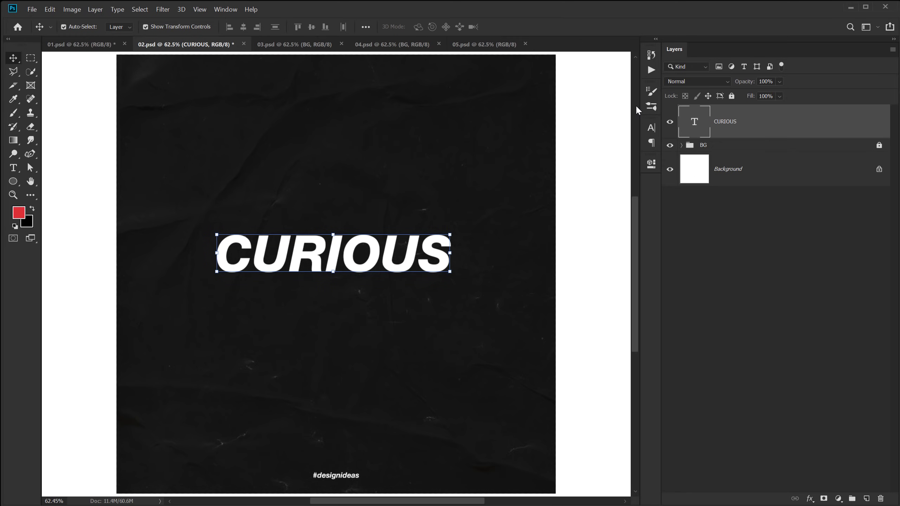
Change CURIOUS to the Barlow Black font and nudge it right and down.
{"action": "left_click", "coordinate": [653, 128]}
{"action": "left_click", "coordinate": [576, 141]}
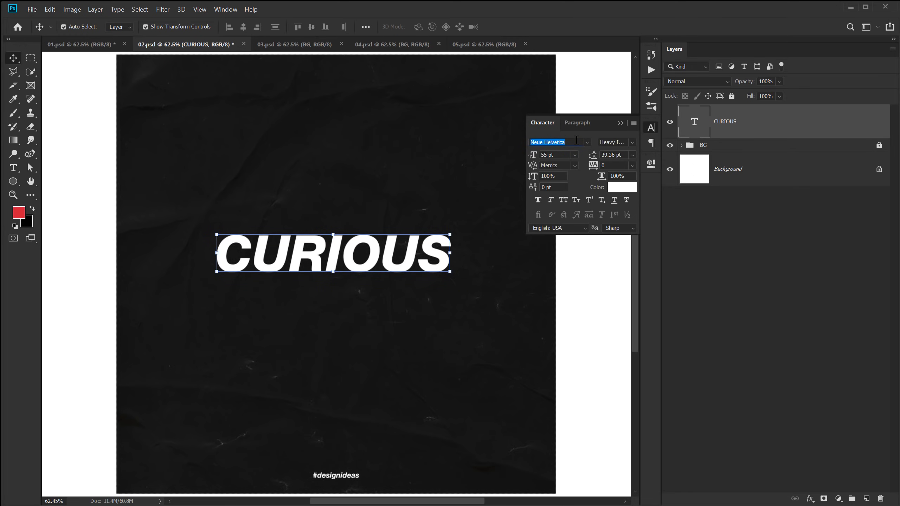
{"action": "type", "text": "B"}
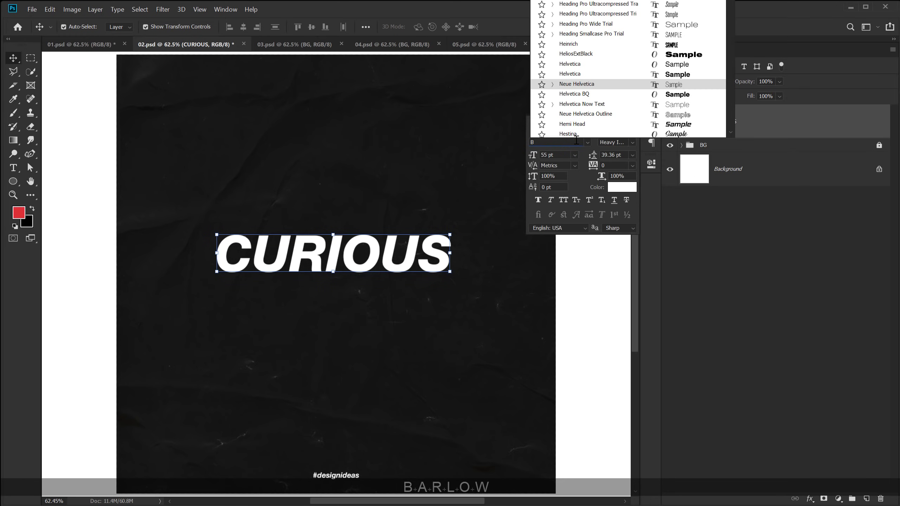
{"action": "type", "text": "ARLOW"}
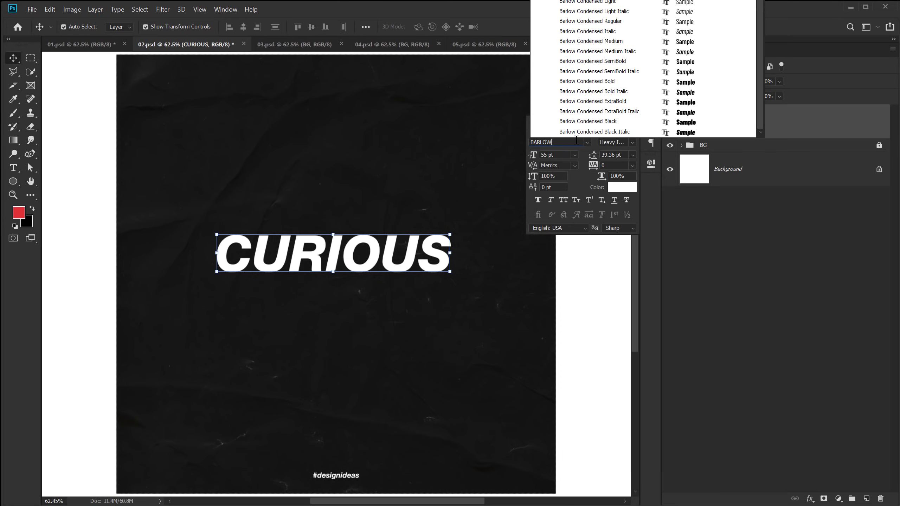
{"action": "key", "text": "Return"}
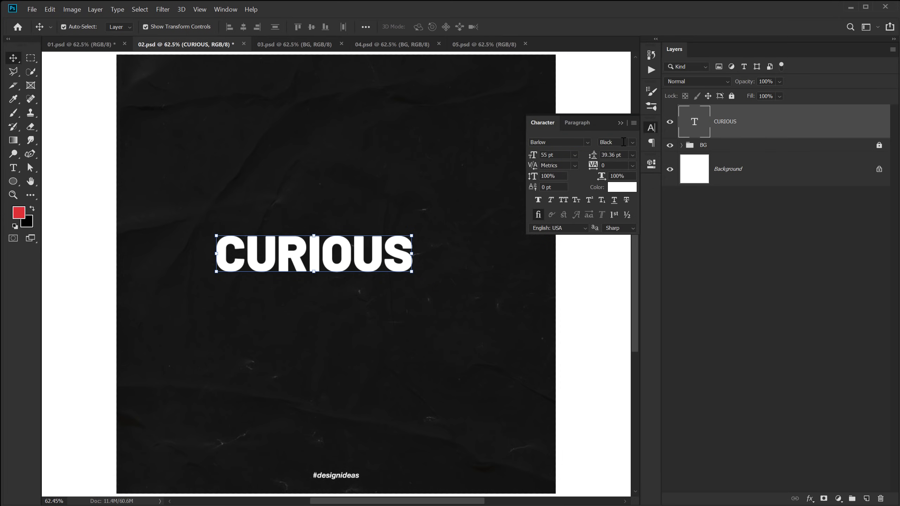
{"action": "left_click", "coordinate": [672, 244]}
{"action": "left_click_drag", "start_coordinate": [302, 266], "coordinate": [330, 273]}
{"action": "left_click", "coordinate": [199, 9]}
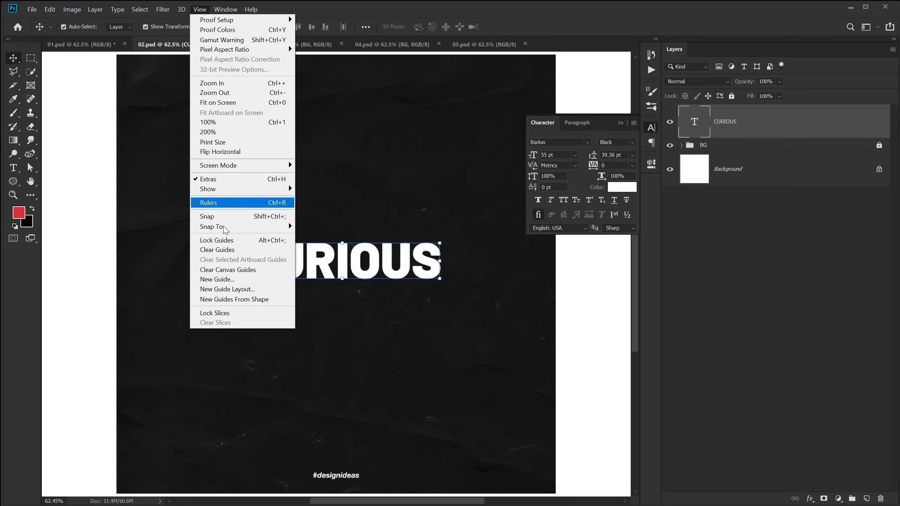
Add a centre guide layout and move CURIOUS onto where the guides cross.
{"action": "left_click", "coordinate": [224, 289]}
{"action": "left_click", "coordinate": [596, 112]}
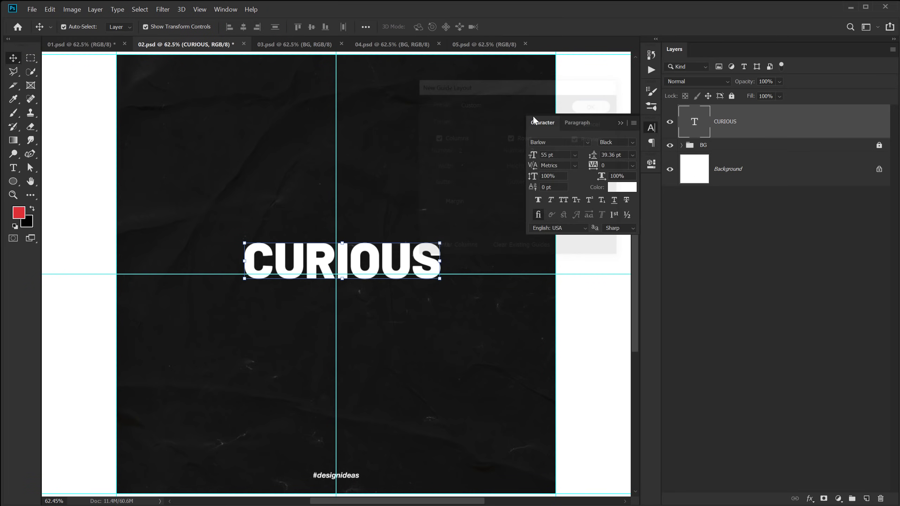
{"action": "left_click_drag", "start_coordinate": [377, 259], "coordinate": [370, 270]}
{"action": "key", "text": "Down"}
{"action": "key", "text": "Down"}
{"action": "key", "text": "Down"}
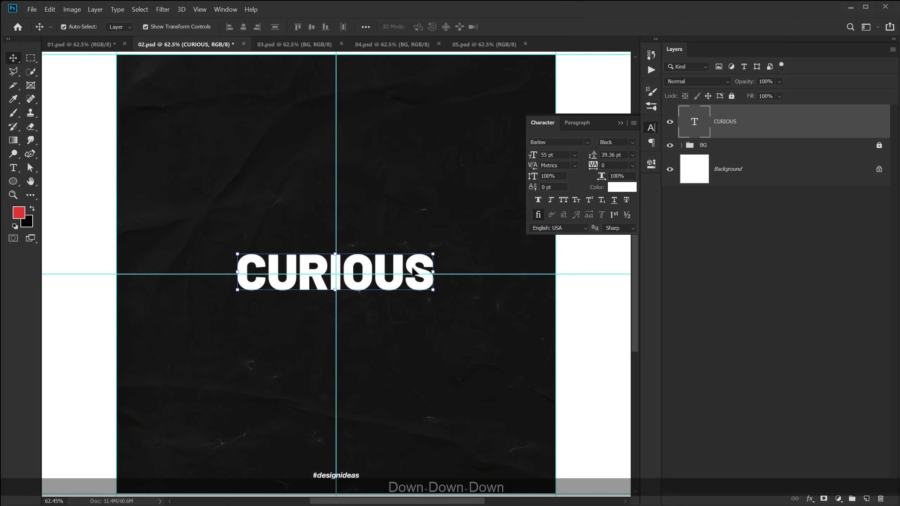
Scale CURIOUS up about 121% around its centre, to 66.49 pt.
{"action": "key", "text": "ctrl+t"}
{"action": "left_click_drag", "start_coordinate": [433, 272], "coordinate": [457, 279]}
{"action": "key", "text": "Return"}
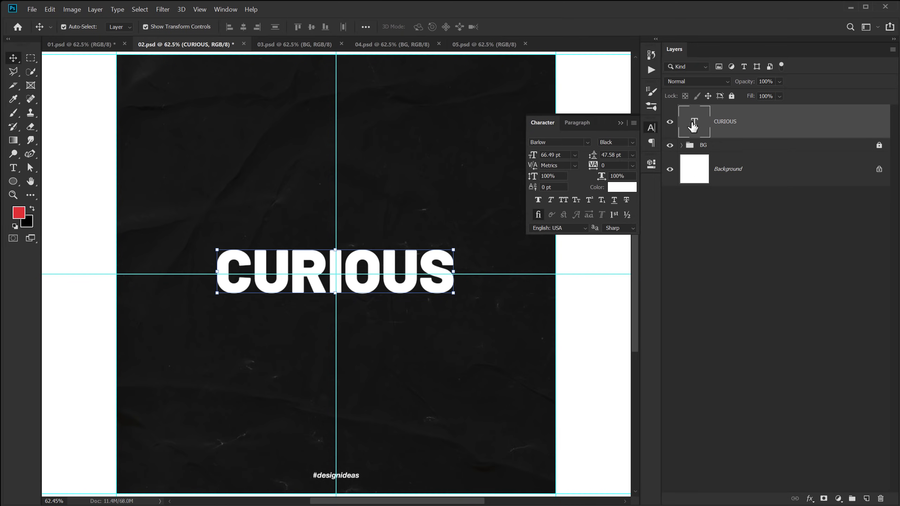
Retype the CURIOUS text layer as a single capital C.
{"action": "double_click", "coordinate": [693, 126]}
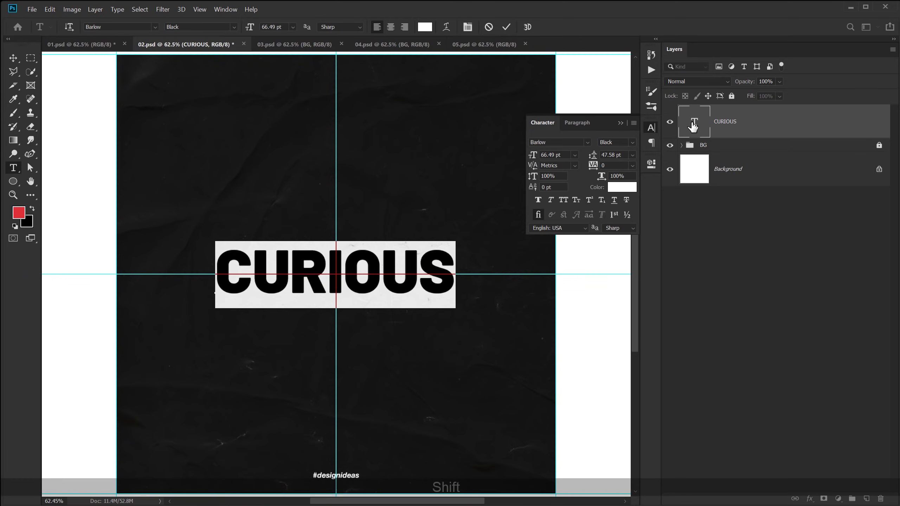
{"action": "type", "text": "C"}
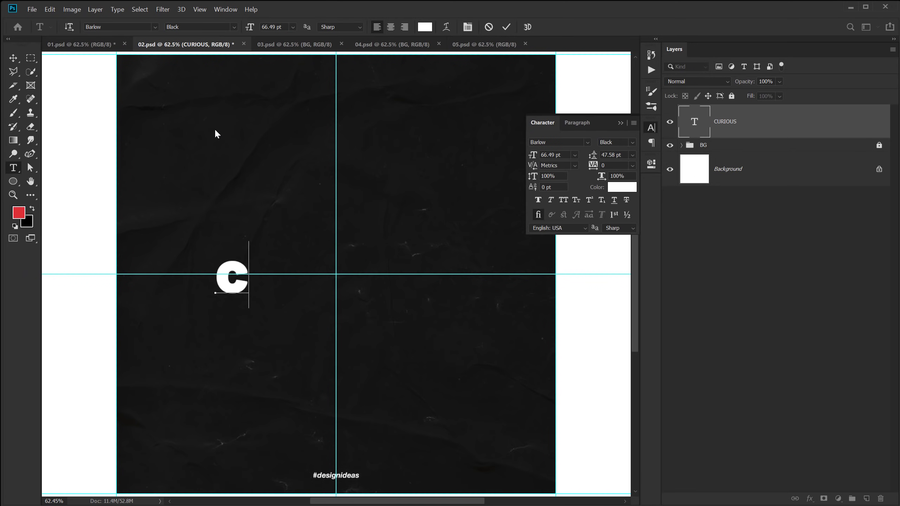
{"action": "key", "text": "BackSpace"}
{"action": "type", "text": "C"}
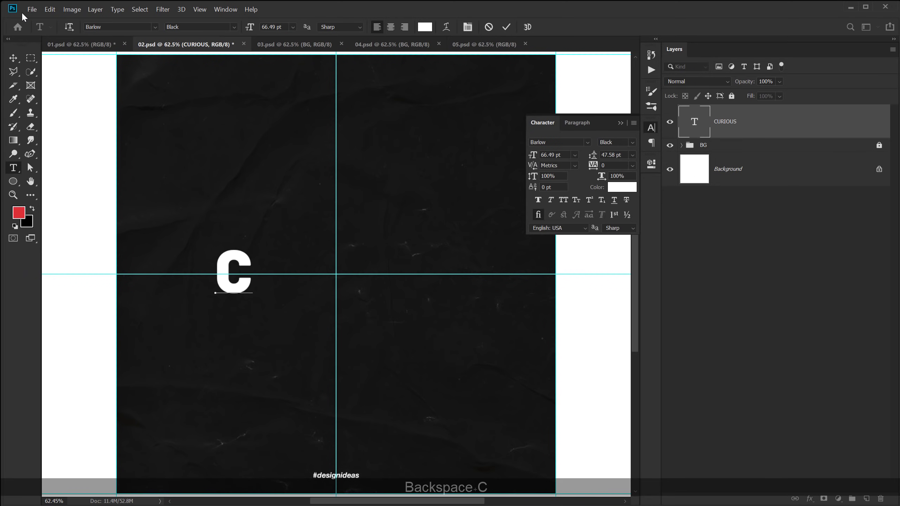
{"action": "left_click", "coordinate": [14, 59]}
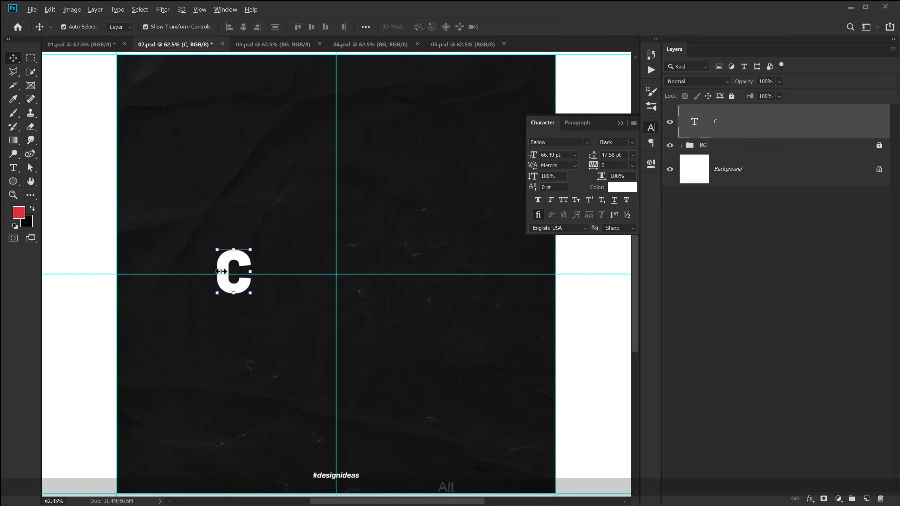
Duplicate the letter rightward twice, retyping the copies as U and R.
{"action": "left_click_drag", "start_coordinate": [229, 270], "coordinate": [271, 264]}
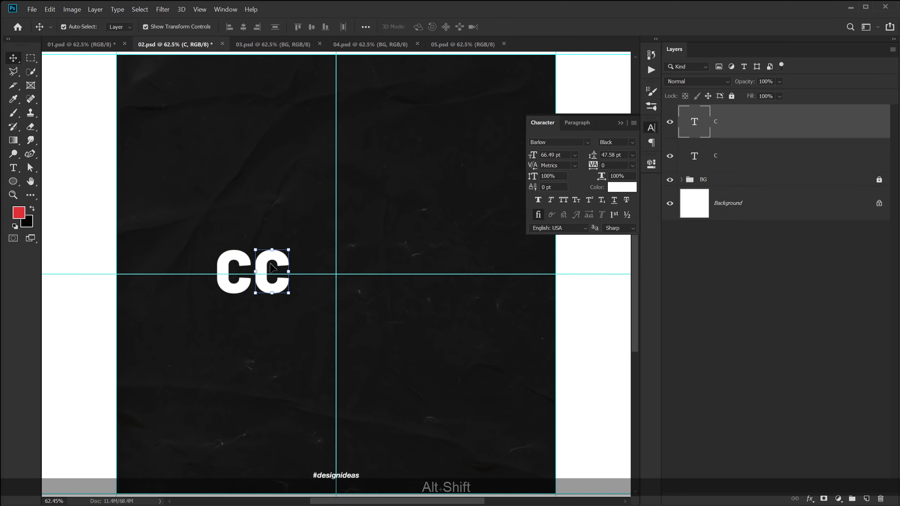
{"action": "key", "text": "t"}
{"action": "double_click", "coordinate": [272, 265]}
{"action": "type", "text": "U"}
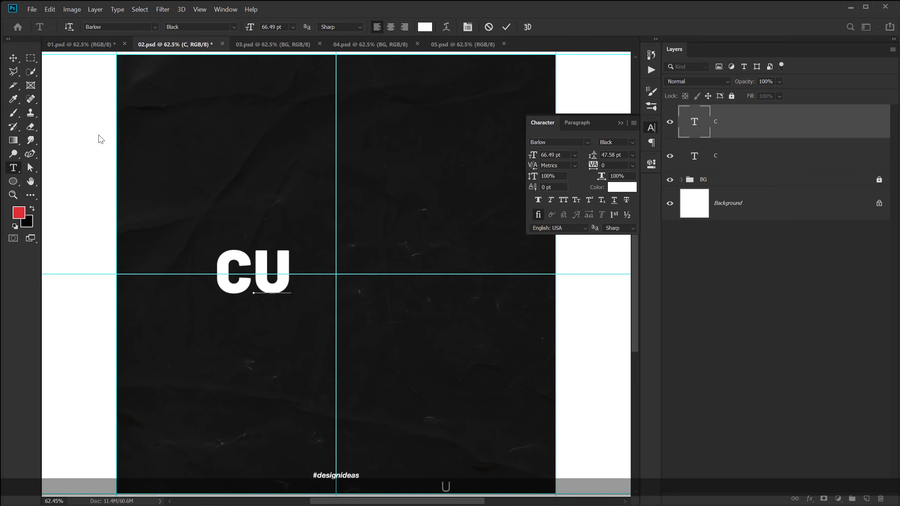
{"action": "left_click", "coordinate": [14, 60]}
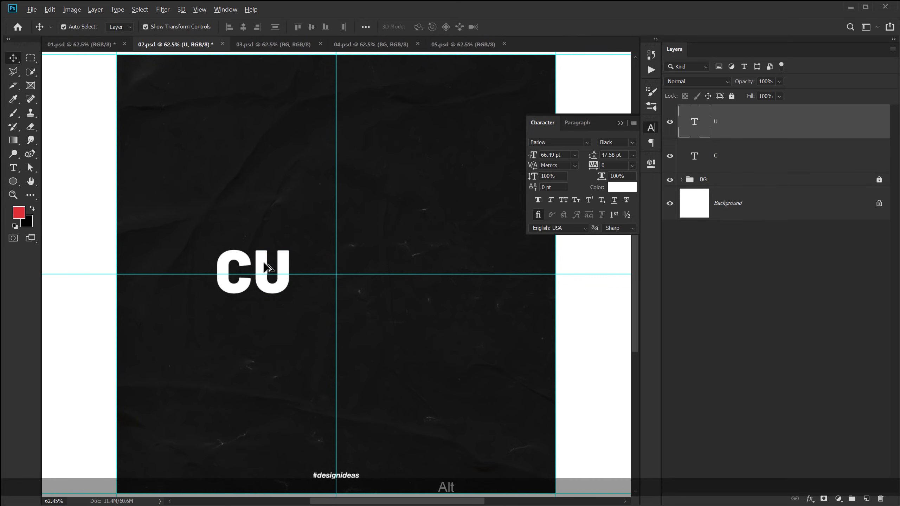
{"action": "left_click_drag", "start_coordinate": [264, 264], "coordinate": [298, 270]}
{"action": "key", "text": "t"}
{"action": "double_click", "coordinate": [294, 257]}
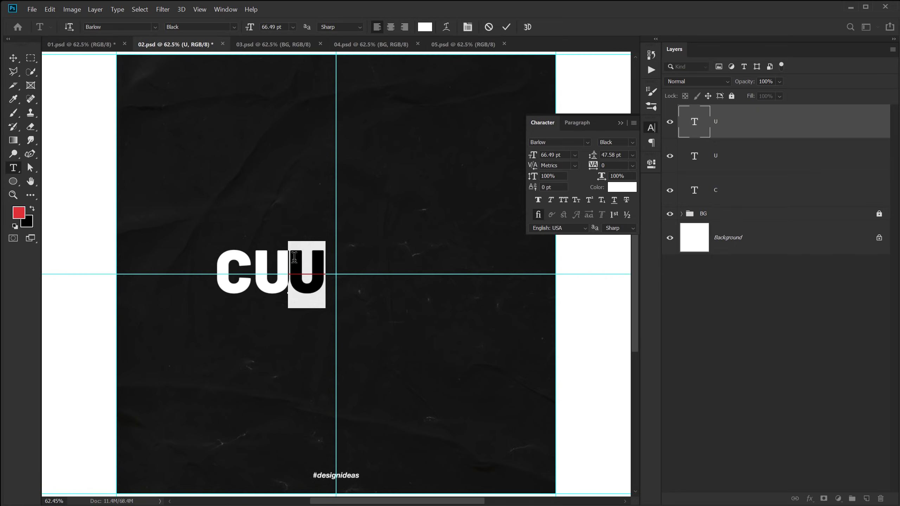
{"action": "type", "text": "R"}
{"action": "left_click", "coordinate": [15, 60]}
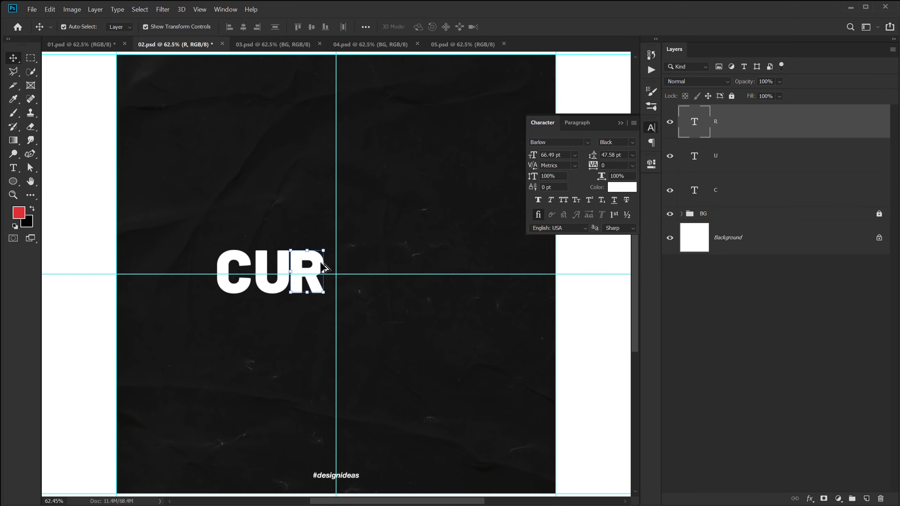
Create the remaining letters I, O, U, S as copies, then select all seven.
{"action": "left_click_drag", "start_coordinate": [325, 268], "coordinate": [427, 272]}
{"action": "double_click", "coordinate": [339, 268]}
{"action": "type", "text": "I"}
{"action": "double_click", "coordinate": [351, 262]}
{"action": "type", "text": "O"}
{"action": "type", "text": "U"}
{"action": "double_click", "coordinate": [428, 272]}
{"action": "type", "text": "S"}
{"action": "left_click", "coordinate": [14, 58]}
{"action": "left_click_drag", "start_coordinate": [189, 198], "coordinate": [457, 309]}
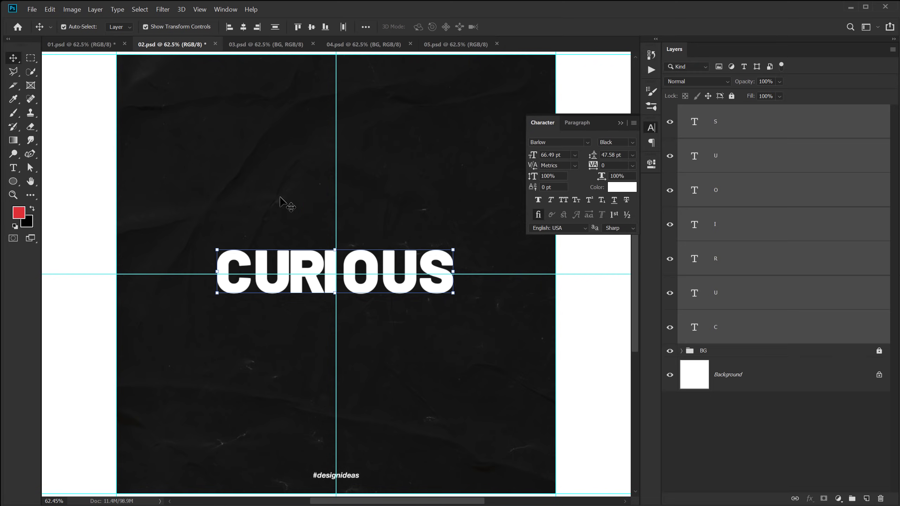
Distribute the letters evenly and reorder their layers as C, U, R, I, O, U, S.
{"action": "left_click", "coordinate": [344, 28]}
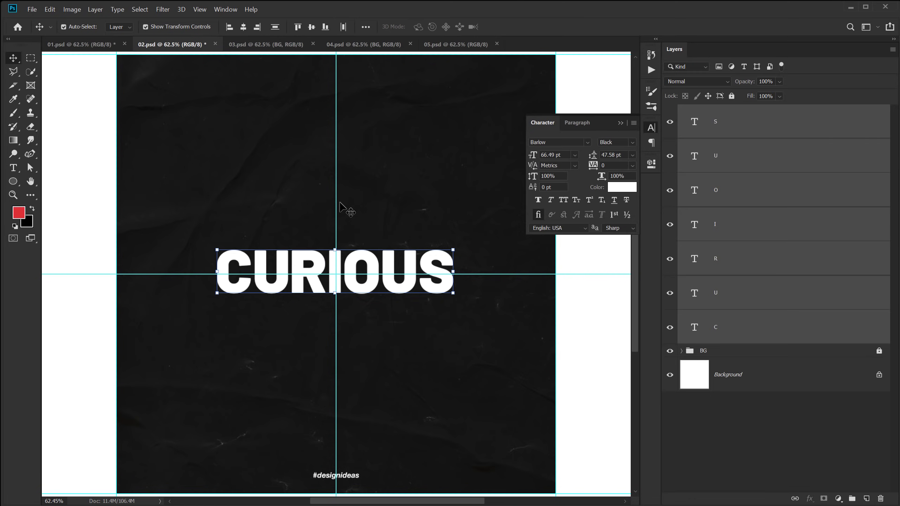
{"action": "left_click", "coordinate": [378, 201]}
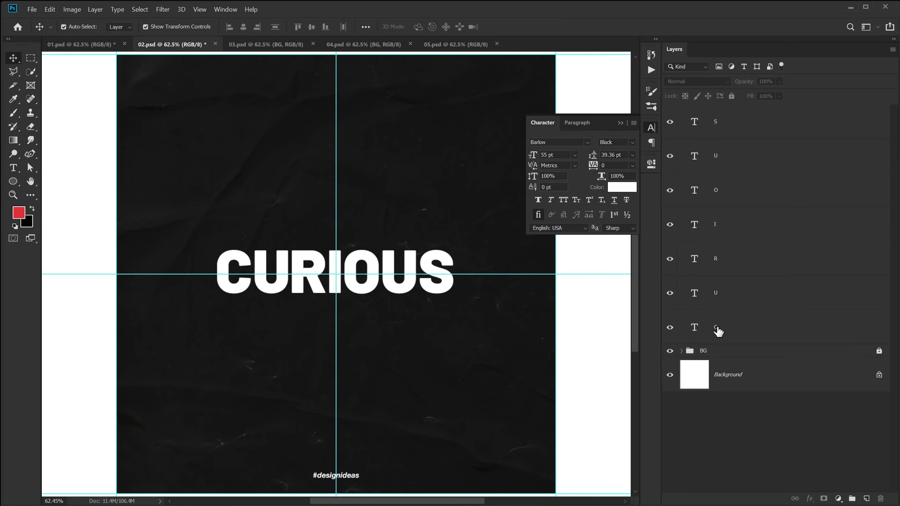
{"action": "left_click_drag", "start_coordinate": [718, 332], "coordinate": [715, 114]}
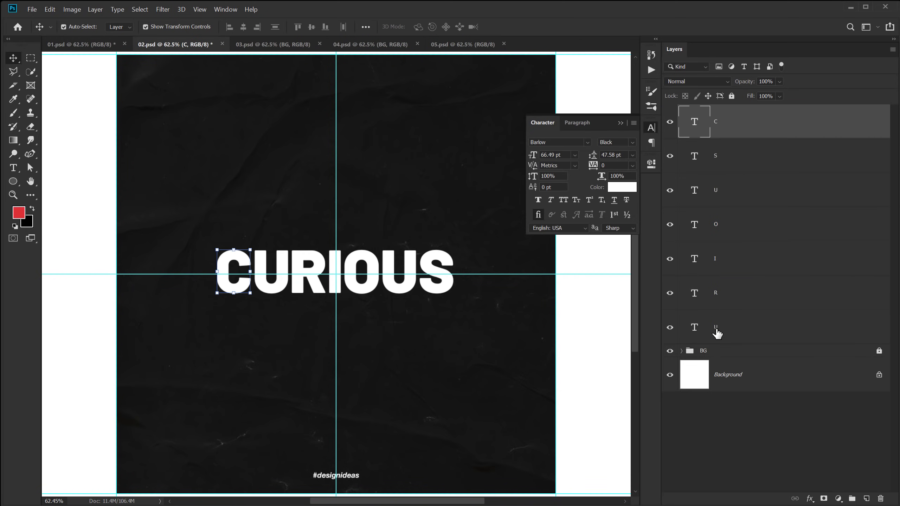
{"action": "left_click_drag", "start_coordinate": [715, 331], "coordinate": [708, 142]}
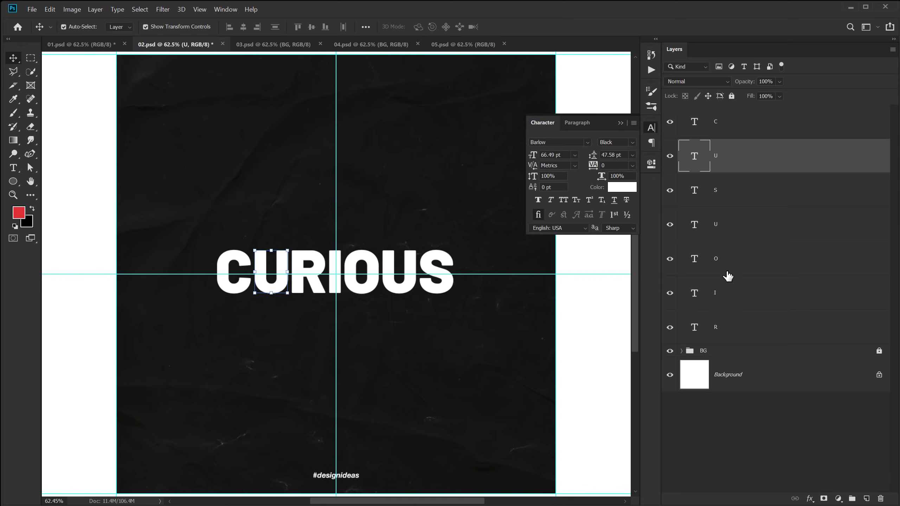
{"action": "left_click_drag", "start_coordinate": [720, 321], "coordinate": [722, 175]}
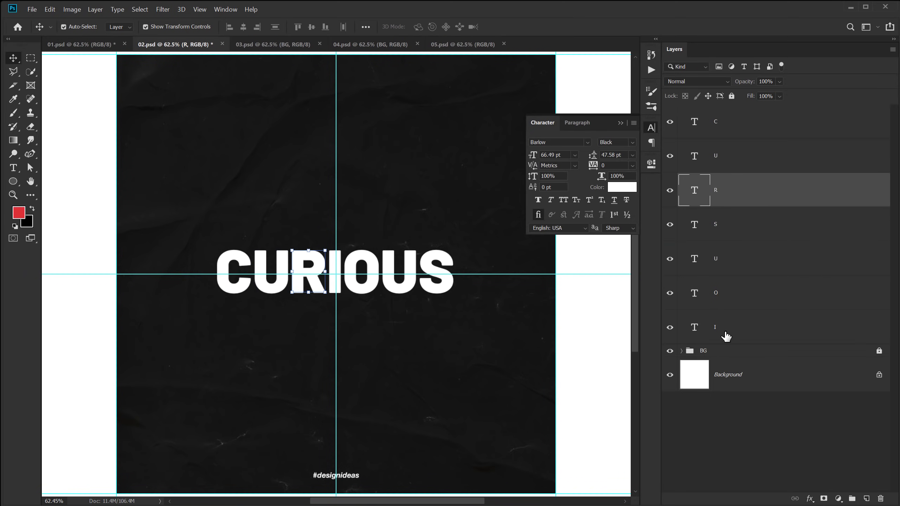
{"action": "left_click_drag", "start_coordinate": [727, 337], "coordinate": [715, 210]}
{"action": "left_click_drag", "start_coordinate": [730, 318], "coordinate": [724, 253]}
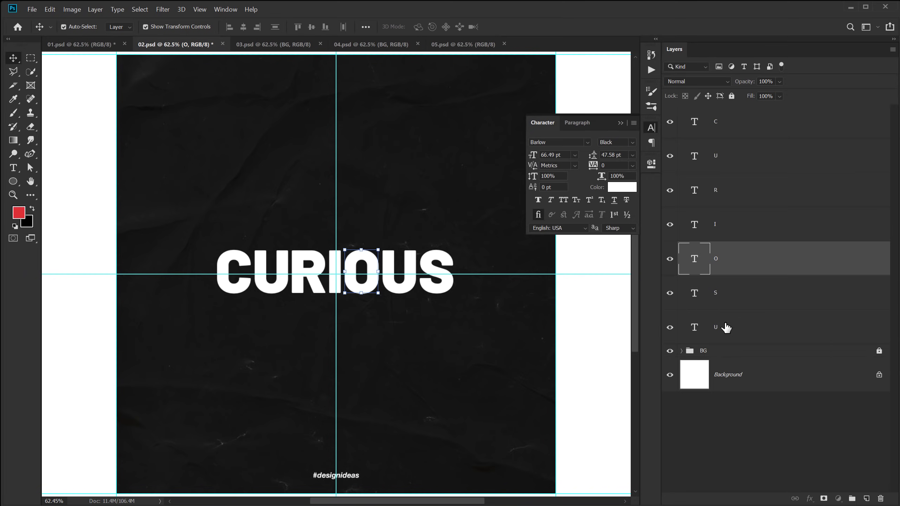
{"action": "left_click_drag", "start_coordinate": [725, 327], "coordinate": [725, 283]}
Nudge S left, redistribute the letters, then move S about 30 px left.
{"action": "left_click", "coordinate": [717, 406]}
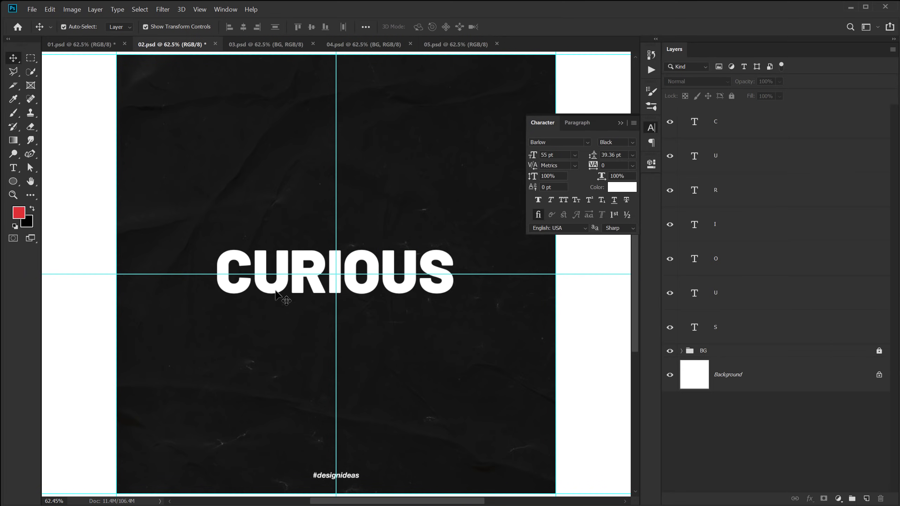
{"action": "left_click_drag", "start_coordinate": [276, 291], "coordinate": [273, 291]}
{"action": "key", "text": "ctrl+z"}
{"action": "mouse_move", "coordinate": [446, 282]}
{"action": "left_mouse_down"}
{"action": "mouse_move", "coordinate": [435, 283]}
{"action": "mouse_move", "coordinate": [445, 283]}
{"action": "left_mouse_up"}
{"action": "left_click_drag", "start_coordinate": [198, 207], "coordinate": [457, 297]}
{"action": "left_click", "coordinate": [343, 28]}
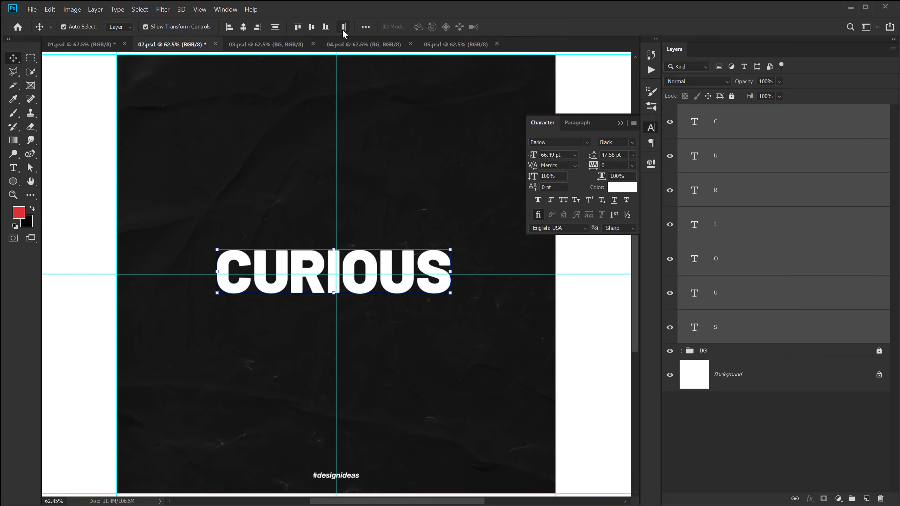
{"action": "left_click", "coordinate": [465, 301]}
{"action": "left_click", "coordinate": [445, 285]}
{"action": "left_click_drag", "start_coordinate": [456, 294], "coordinate": [445, 294]}
{"action": "left_click", "coordinate": [428, 153]}
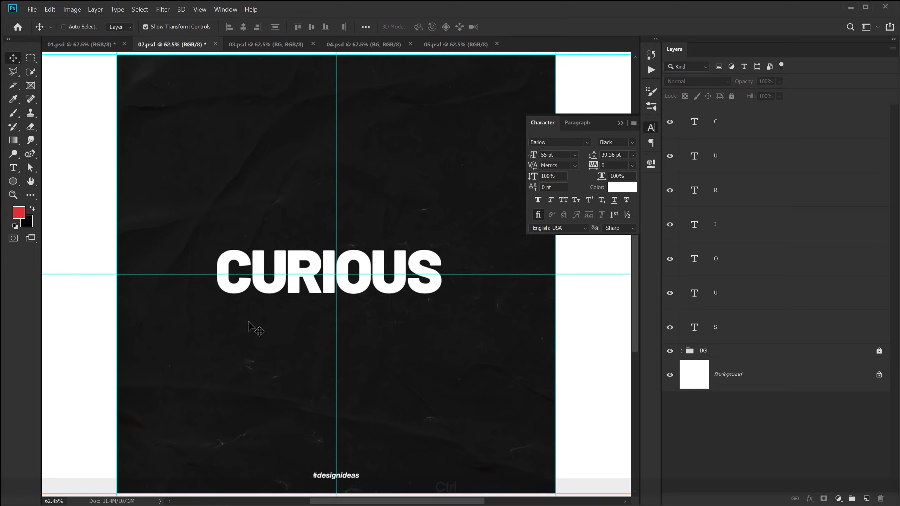
Leave the grid and guides hidden over the poster.
{"action": "key", "text": "ctrl+apostrophe"}
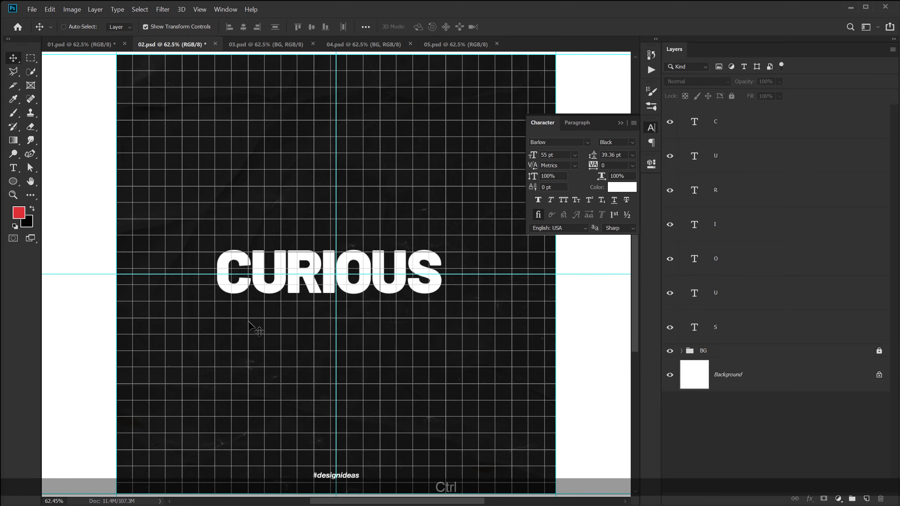
{"action": "key", "text": "ctrl+apostrophe"}
{"action": "key", "text": "ctrl+semicolon"}
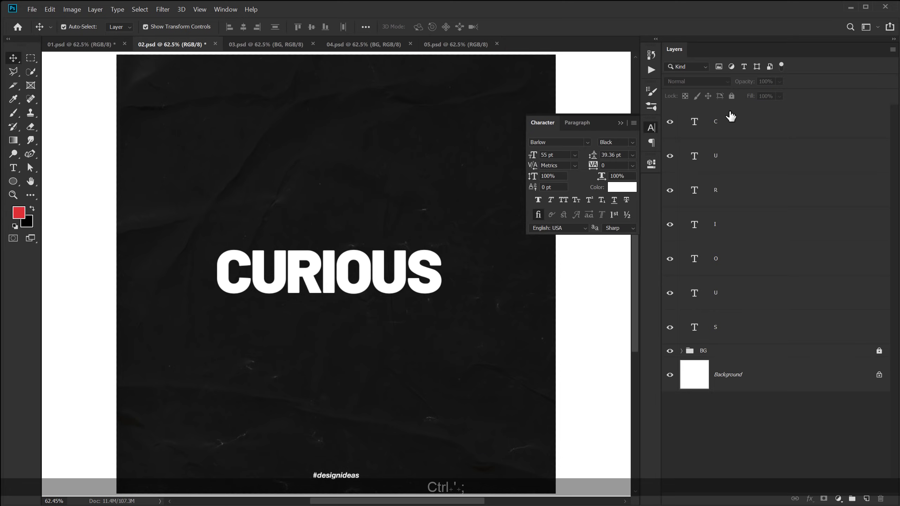
Add a Drop Shadow to the C layer, reset to defaults, and set Normal blend mode.
{"action": "left_click", "coordinate": [725, 123]}
{"action": "left_click", "coordinate": [810, 499]}
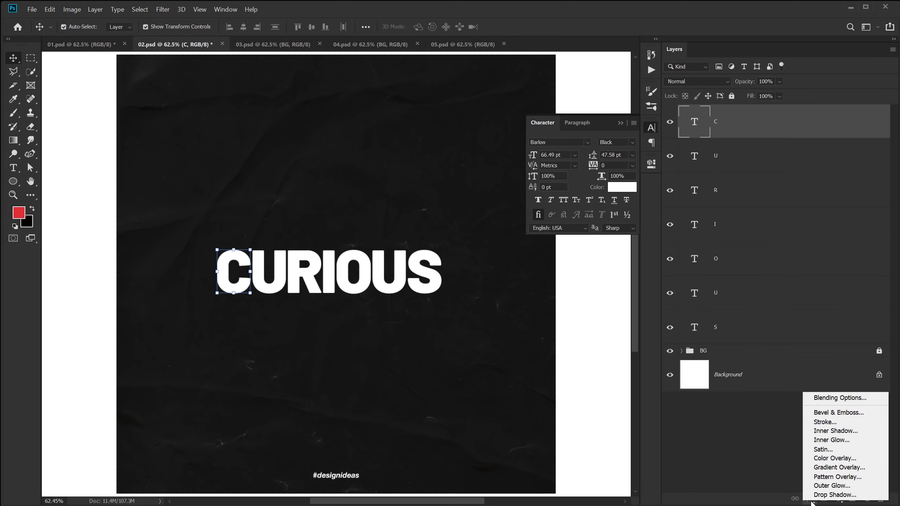
{"action": "left_click", "coordinate": [829, 495]}
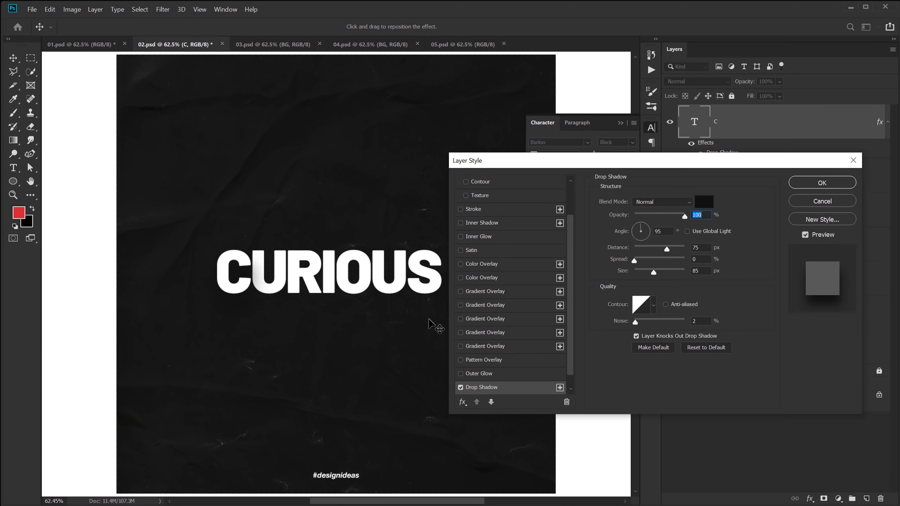
{"action": "mouse_move", "coordinate": [616, 161]}
{"action": "left_mouse_down"}
{"action": "mouse_move", "coordinate": [601, 160]}
{"action": "mouse_move", "coordinate": [609, 162]}
{"action": "left_mouse_up"}
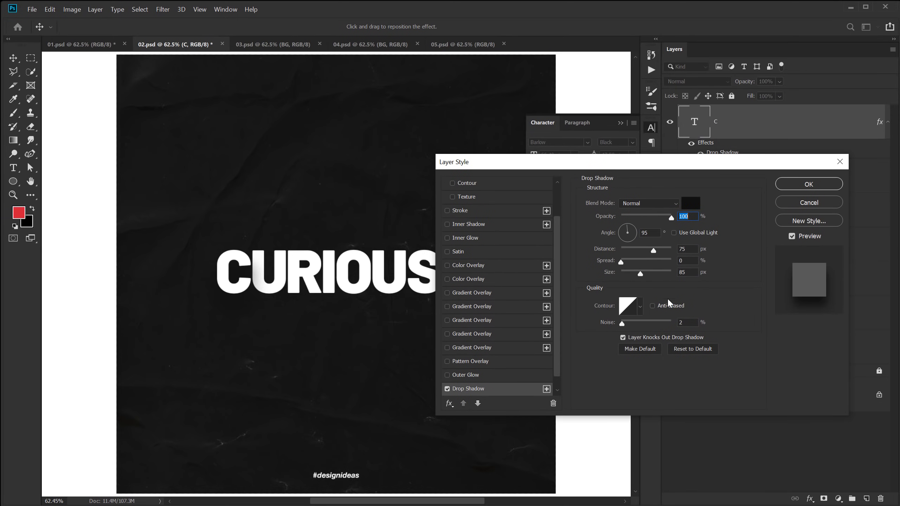
{"action": "left_click", "coordinate": [692, 351]}
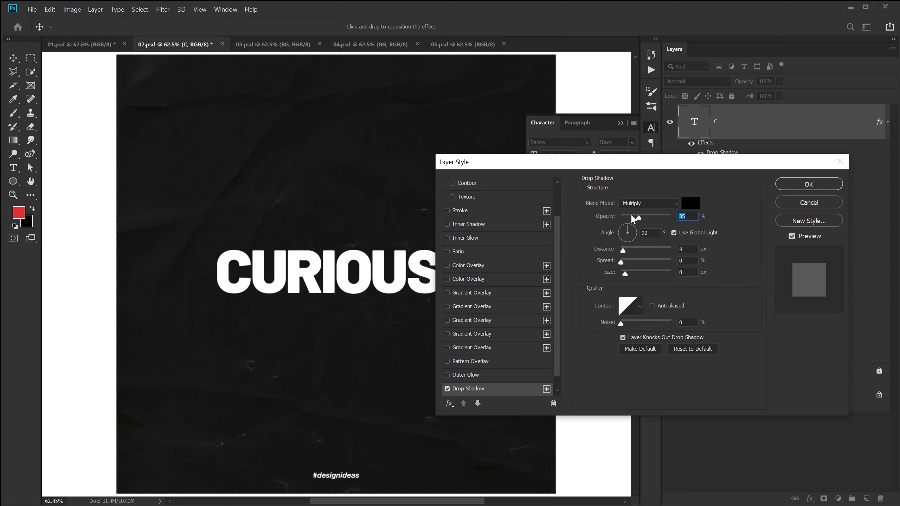
{"action": "left_click", "coordinate": [643, 202]}
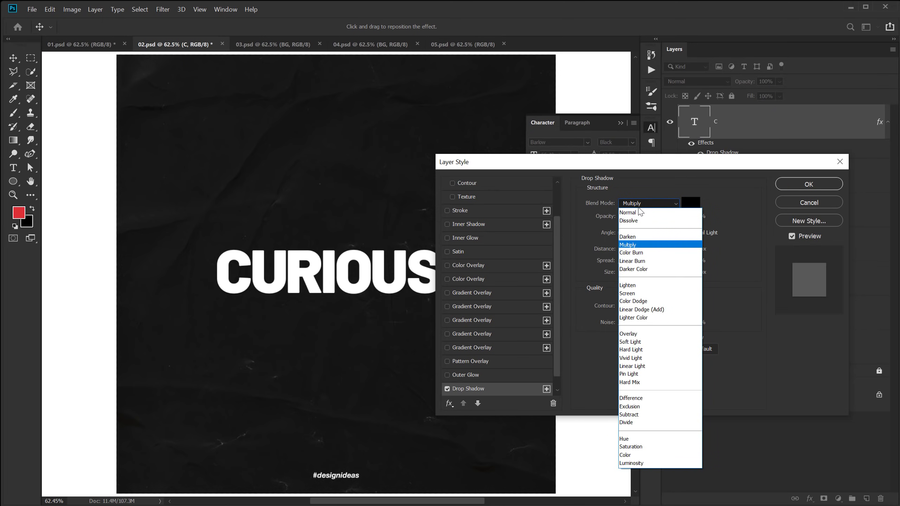
{"action": "left_click", "coordinate": [639, 212]}
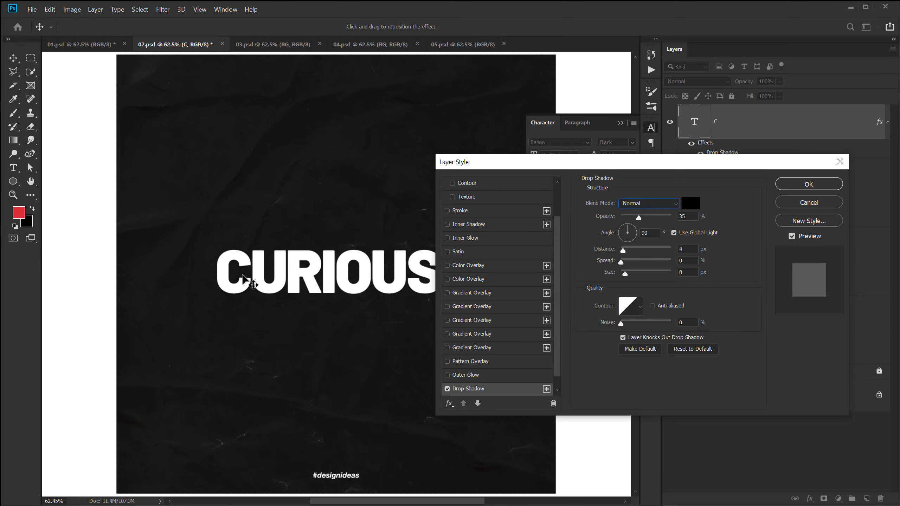
Set the shadow to 100% opacity, -174° angle, 44 px distance, 50 px size, 2% noise.
{"action": "key", "text": "shift"}
{"action": "left_click_drag", "start_coordinate": [225, 275], "coordinate": [231, 277]}
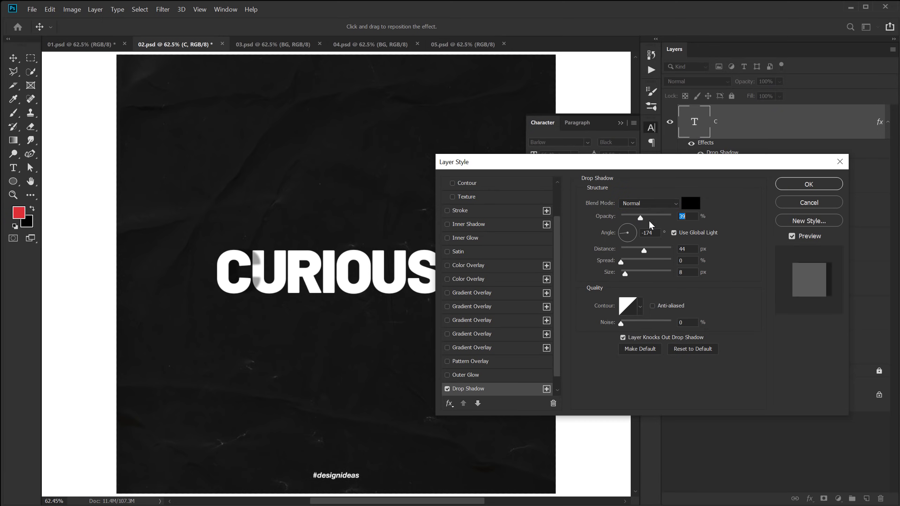
{"action": "left_click_drag", "start_coordinate": [640, 217], "coordinate": [692, 220]}
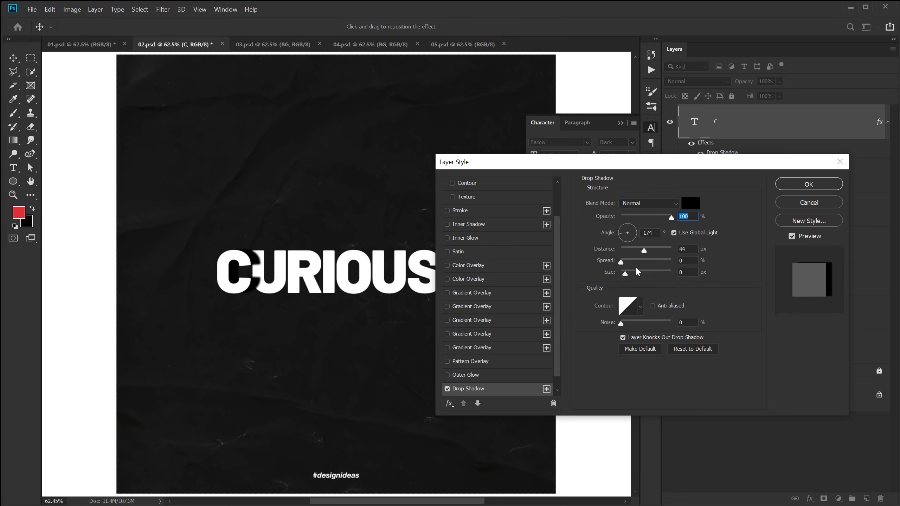
{"action": "left_click_drag", "start_coordinate": [625, 276], "coordinate": [634, 275]}
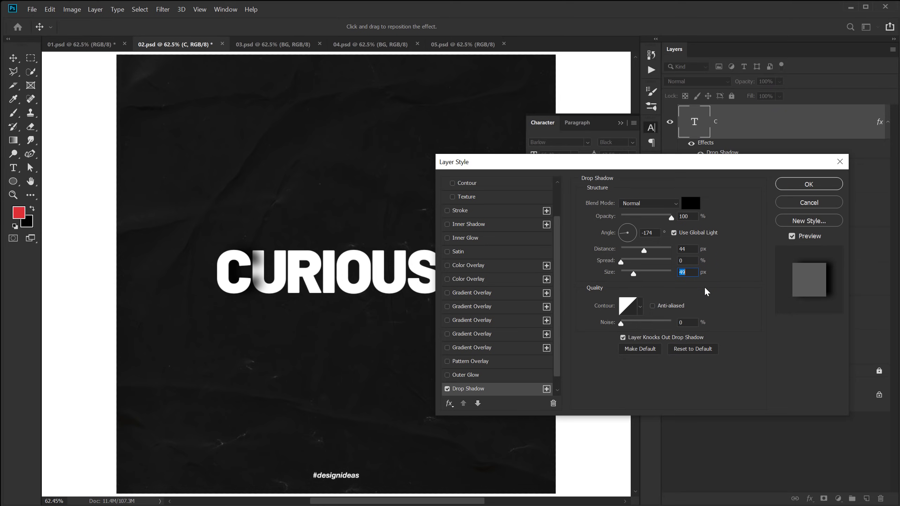
{"action": "type", "text": "502"}
{"action": "key", "text": "Return"}
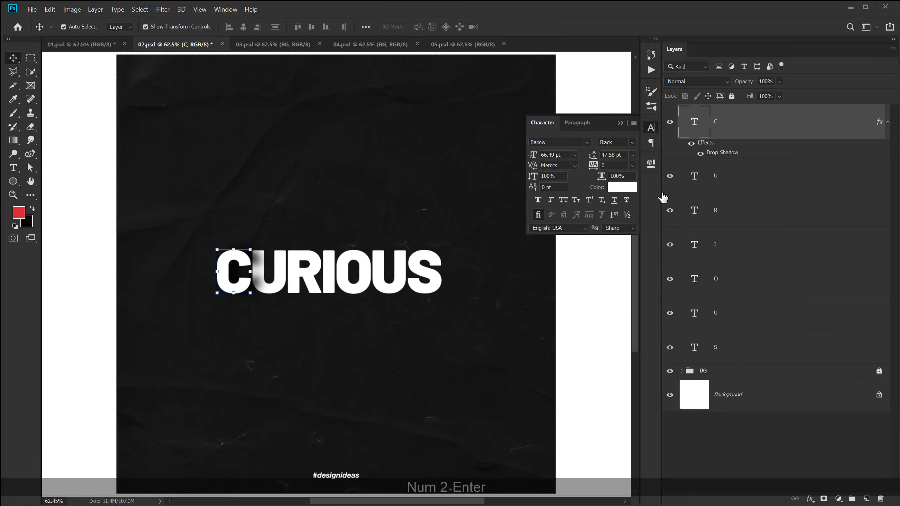
Copy C's drop shadow style onto letters U through S, and paste DECISION beneath CURIOUS.
{"action": "right_click", "coordinate": [729, 129]}
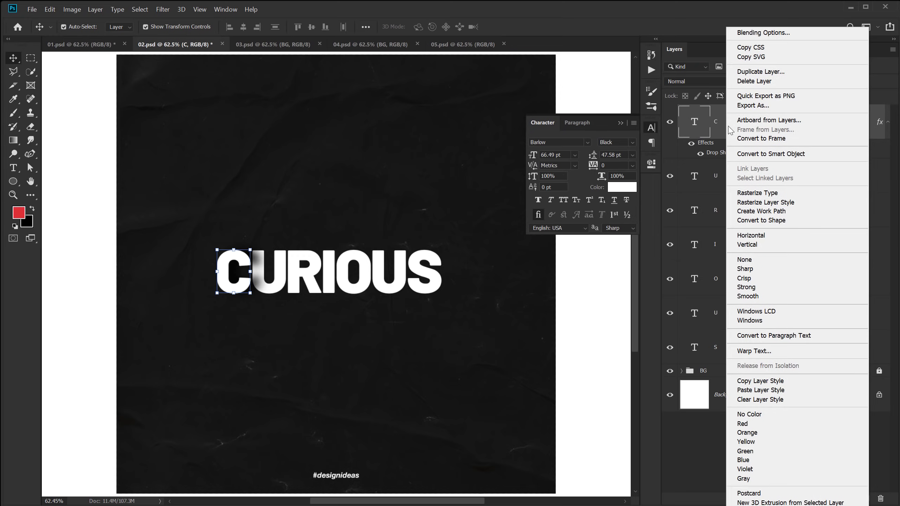
{"action": "left_click", "coordinate": [758, 381]}
{"action": "left_click", "coordinate": [731, 192]}
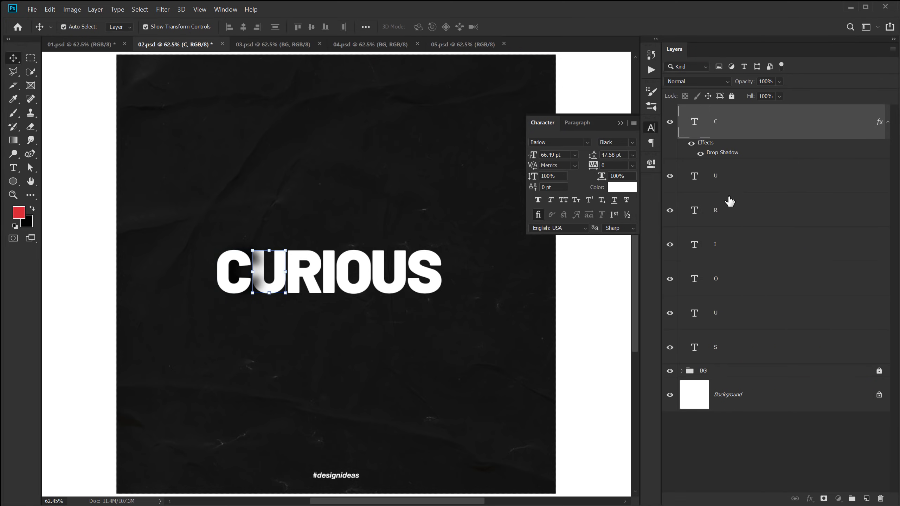
{"action": "left_click", "coordinate": [718, 348], "text": "shift"}
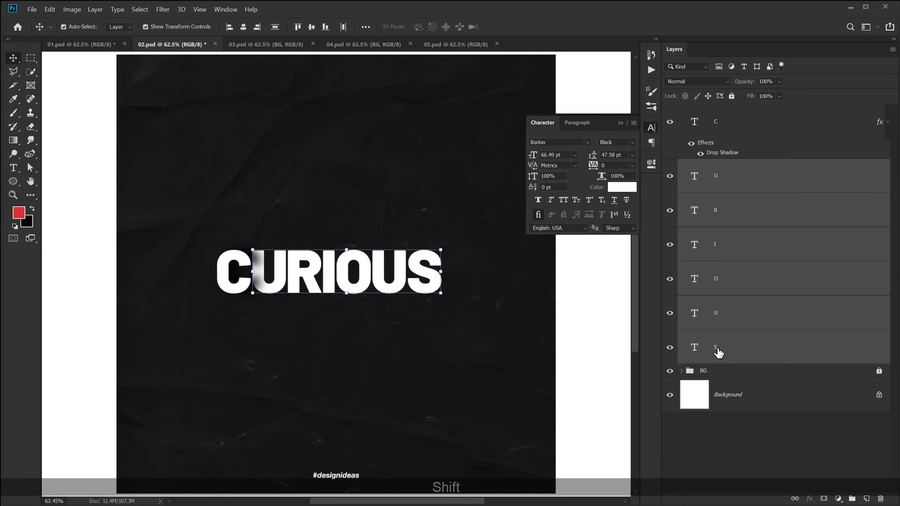
{"action": "right_click", "coordinate": [718, 350]}
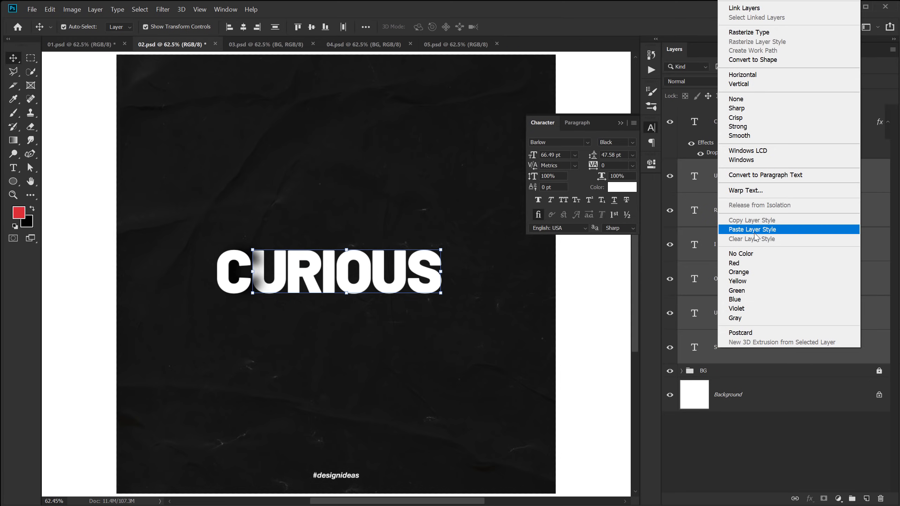
{"action": "left_click", "coordinate": [755, 234]}
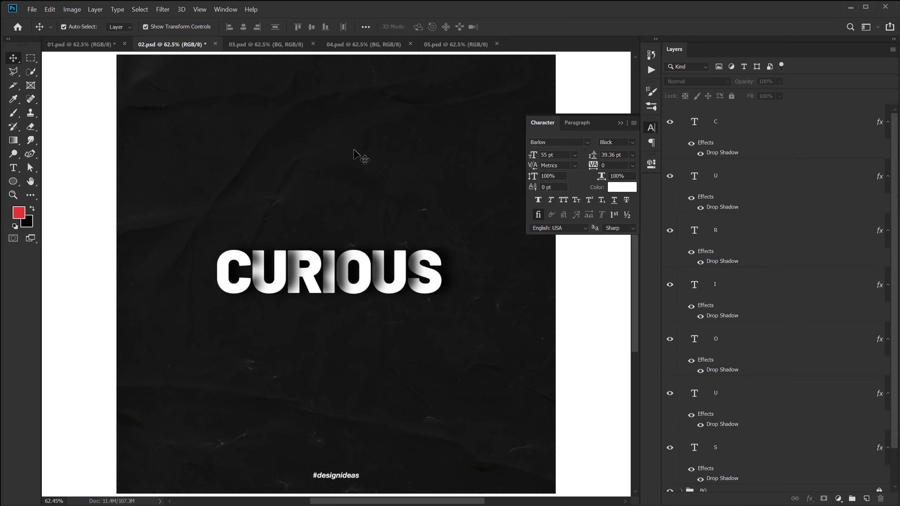
{"action": "key", "text": "ctrl+v"}
{"action": "left_click_drag", "start_coordinate": [374, 343], "coordinate": [339, 329]}
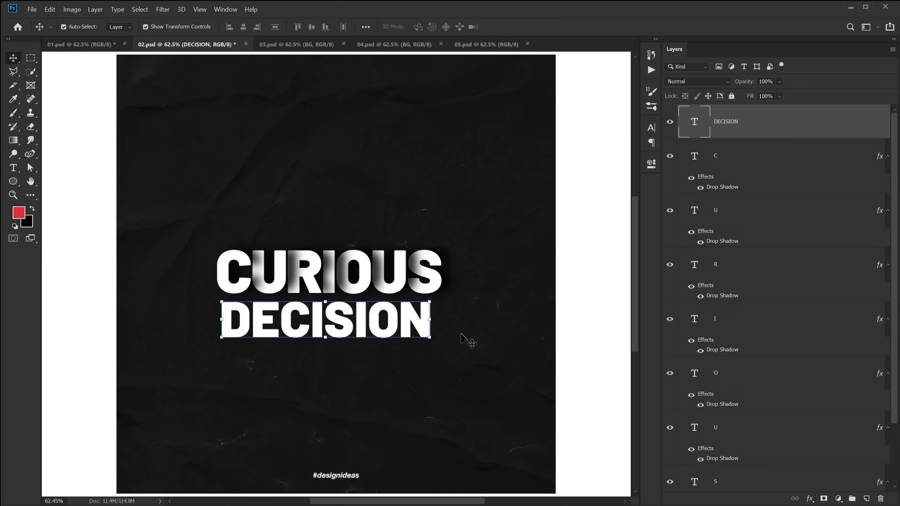
Make DECISION smaller, Regular weight with 920 tracking, and move it closer under CURIOUS.
{"action": "left_click", "coordinate": [654, 133]}
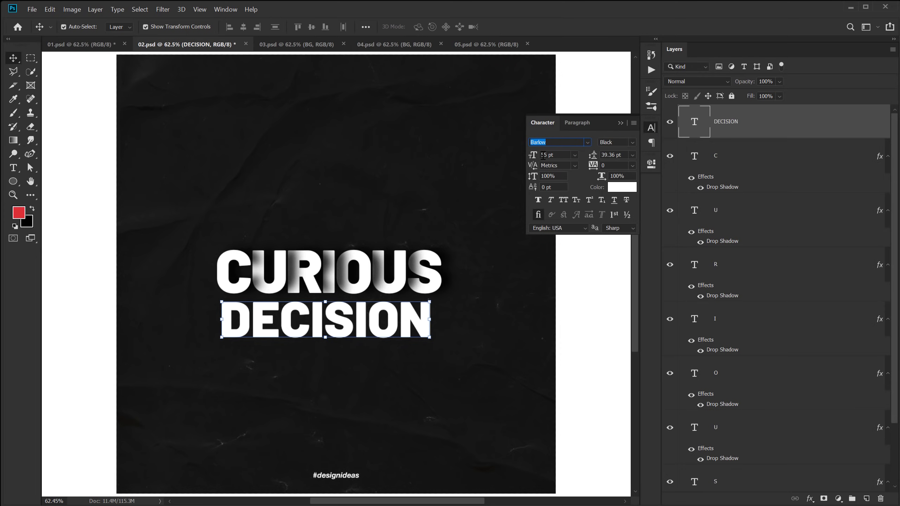
{"action": "left_click_drag", "start_coordinate": [534, 155], "coordinate": [514, 158]}
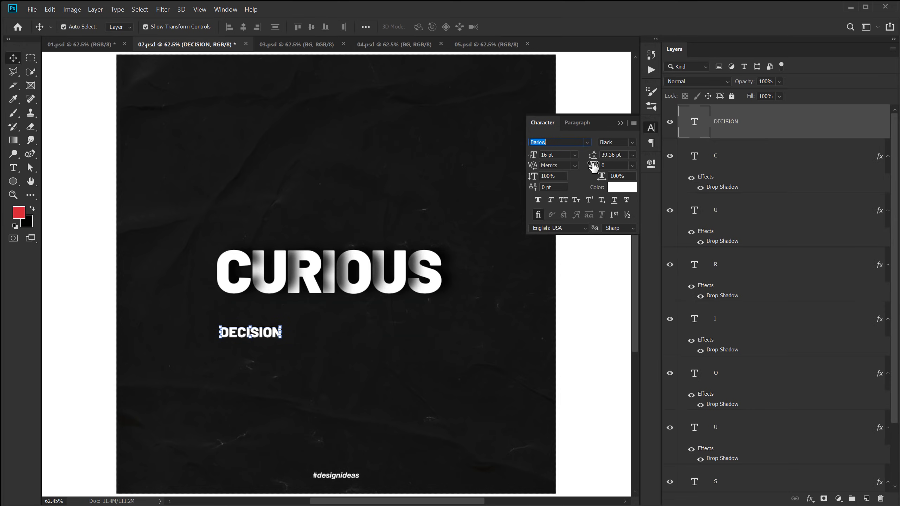
{"action": "left_click_drag", "start_coordinate": [595, 166], "coordinate": [615, 176]}
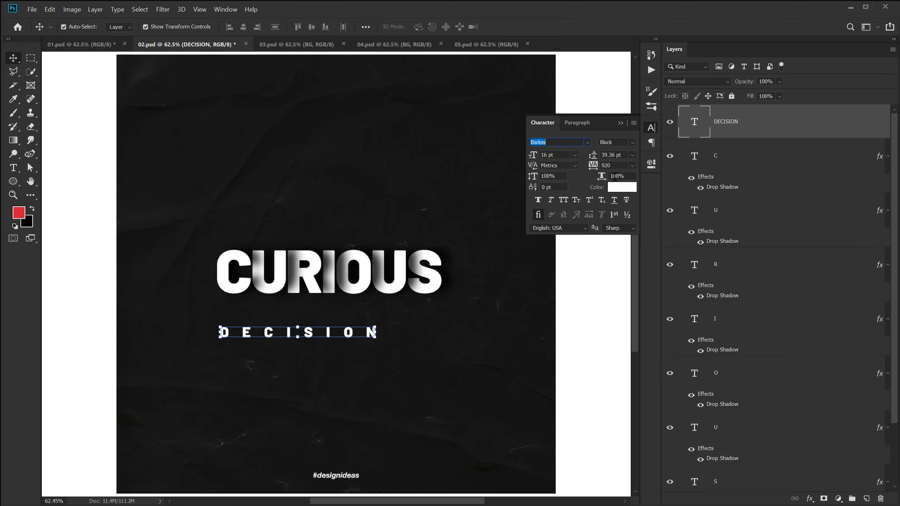
{"action": "left_click", "coordinate": [632, 142]}
{"action": "left_click", "coordinate": [620, 204]}
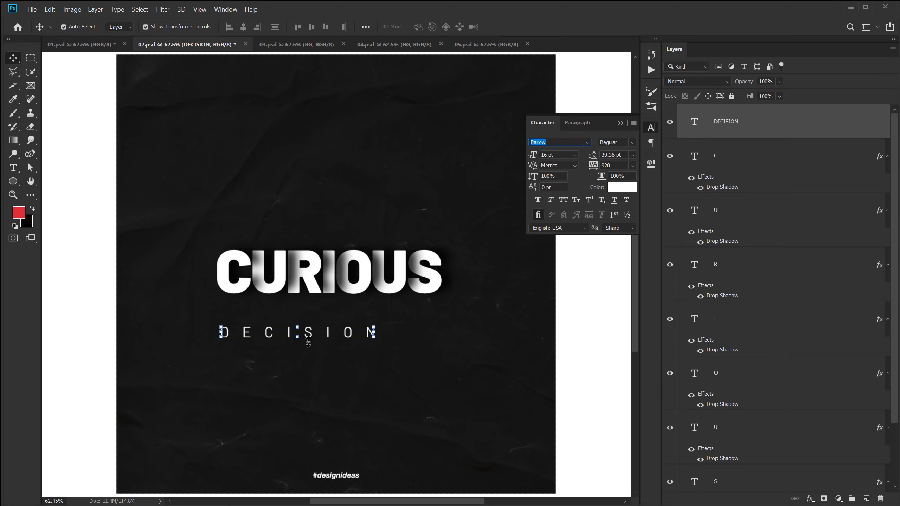
{"action": "left_click_drag", "start_coordinate": [311, 339], "coordinate": [339, 314]}
Set DECISION to 12 pt, centre it under CURIOUS, then switch to 03.psd.
{"action": "left_click_drag", "start_coordinate": [558, 156], "coordinate": [526, 174]}
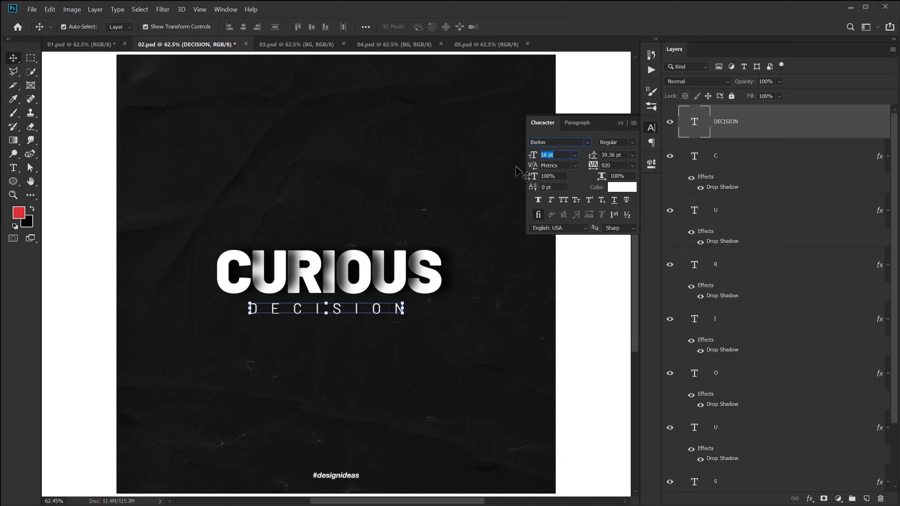
{"action": "type", "text": "12"}
{"action": "key", "text": "Return"}
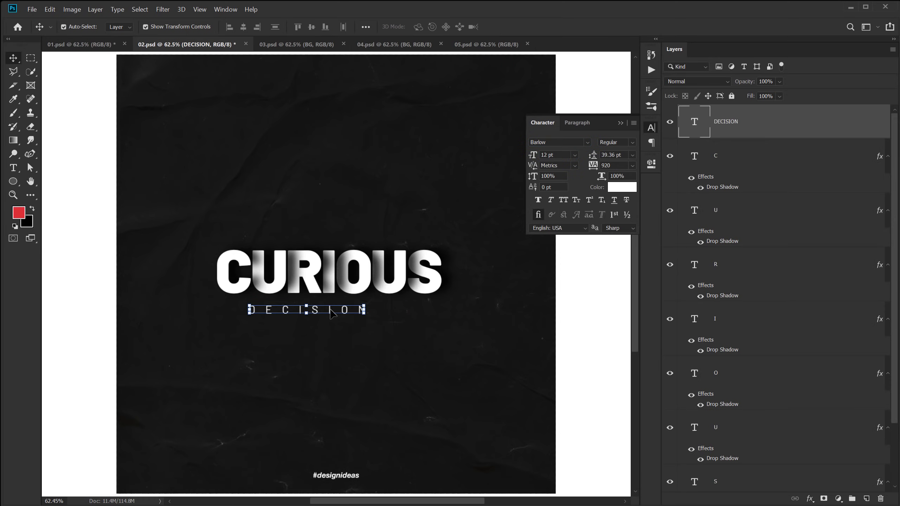
{"action": "left_click_drag", "start_coordinate": [335, 313], "coordinate": [357, 312]}
{"action": "left_click", "coordinate": [458, 352]}
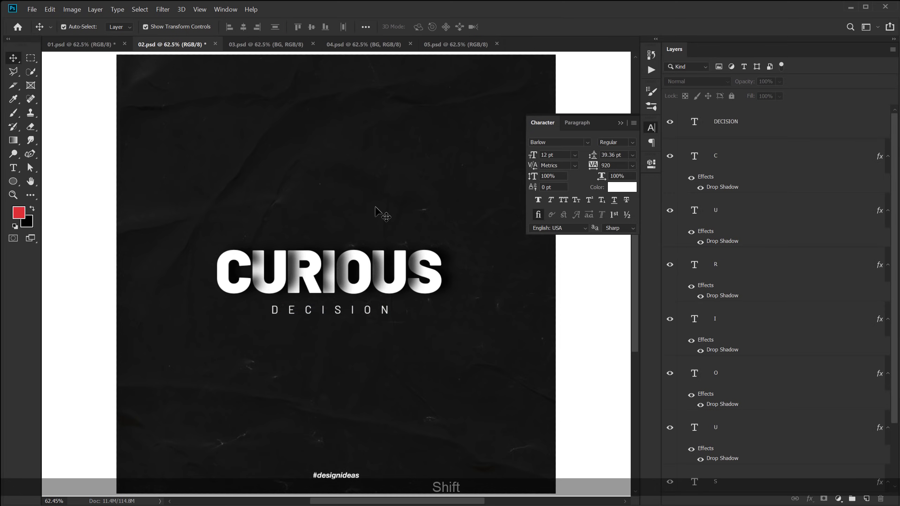
{"action": "left_click", "coordinate": [620, 123]}
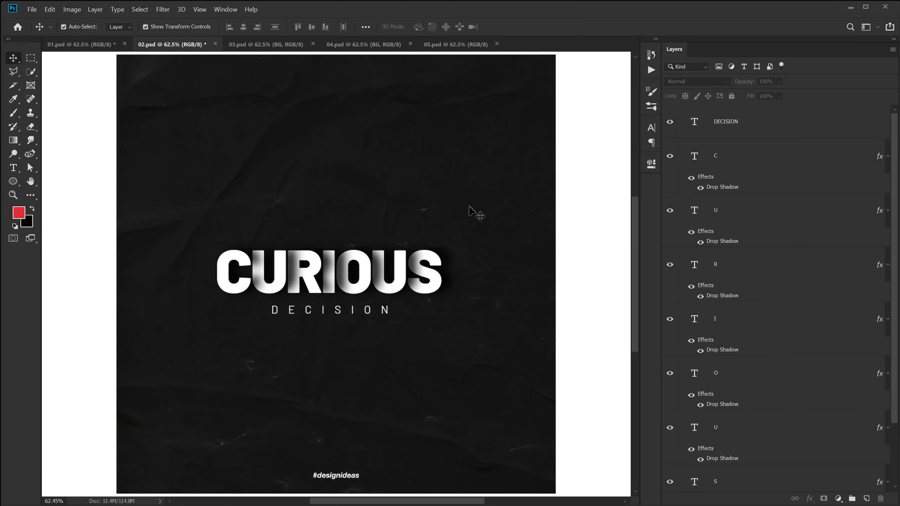
{"action": "key", "text": "ctrl+Tab"}
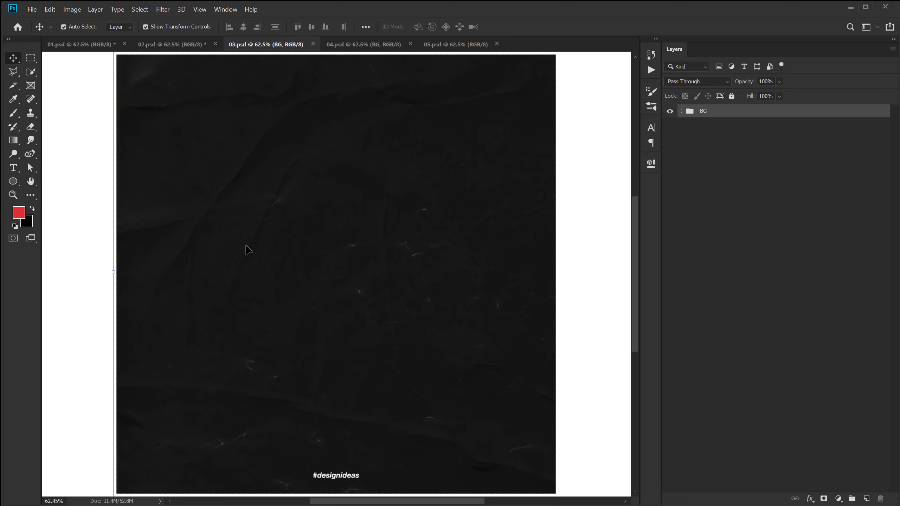
Add a GLITCH text layer mid-poster in Neue Helvetica Heavy.
{"action": "left_click", "coordinate": [12, 168]}
{"action": "left_click", "coordinate": [256, 249]}
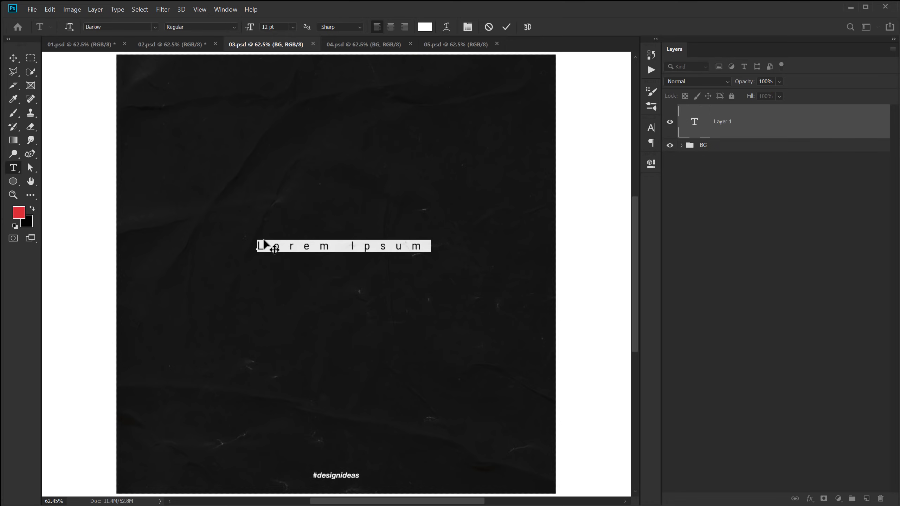
{"action": "type", "text": "GLITCH"}
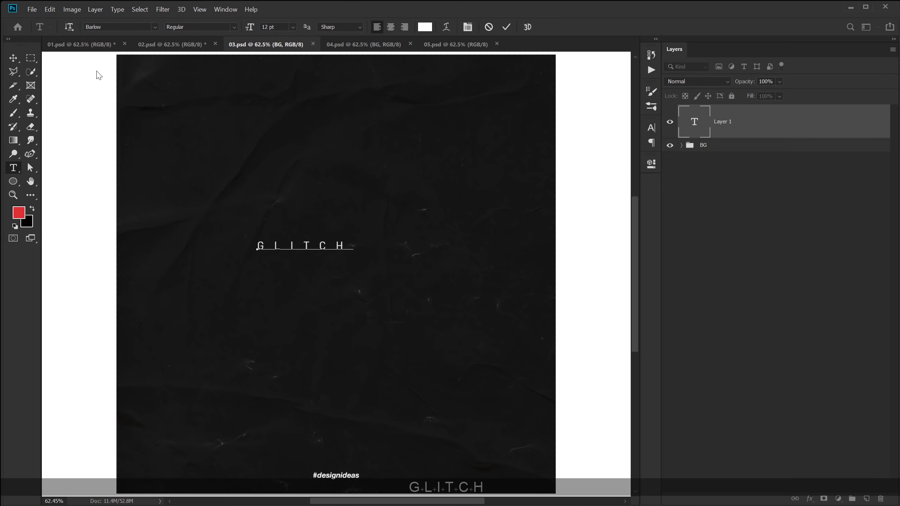
{"action": "key", "text": "ctrl+Return"}
{"action": "key", "text": "v"}
{"action": "left_click", "coordinate": [654, 128]}
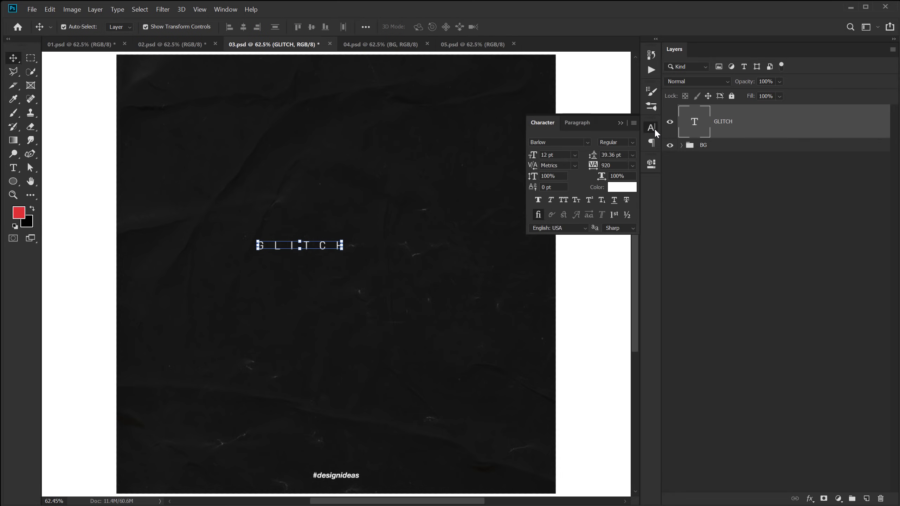
{"action": "left_click", "coordinate": [565, 143]}
{"action": "type", "text": "neuw he"}
{"action": "left_click", "coordinate": [586, 167]}
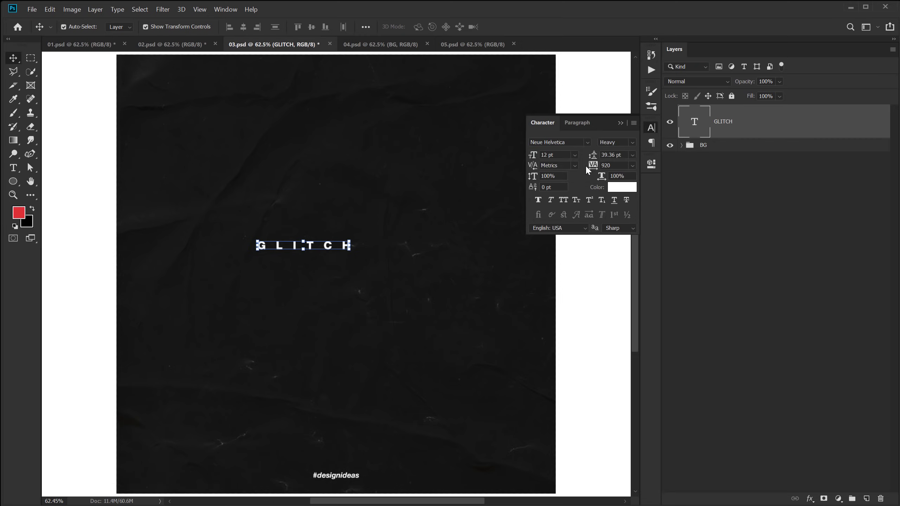
Give GLITCH 0 tracking and a 60 pt size, then move it lower on the poster.
{"action": "left_click_drag", "start_coordinate": [537, 156], "coordinate": [583, 162]}
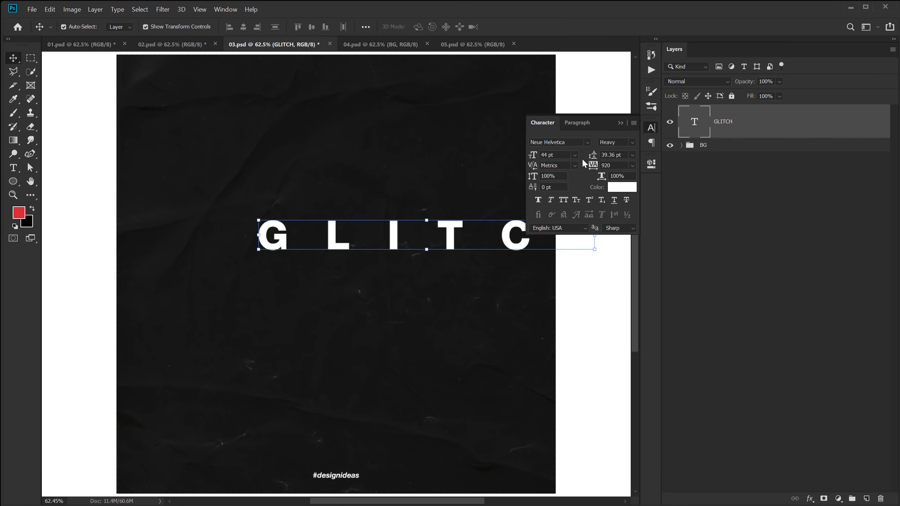
{"action": "type", "text": "0"}
{"action": "key", "text": "Return"}
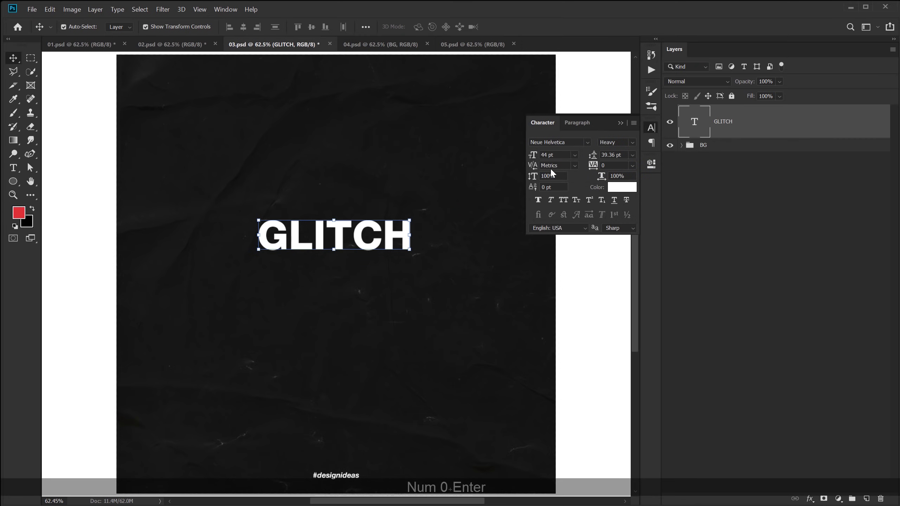
{"action": "left_click", "coordinate": [564, 155]}
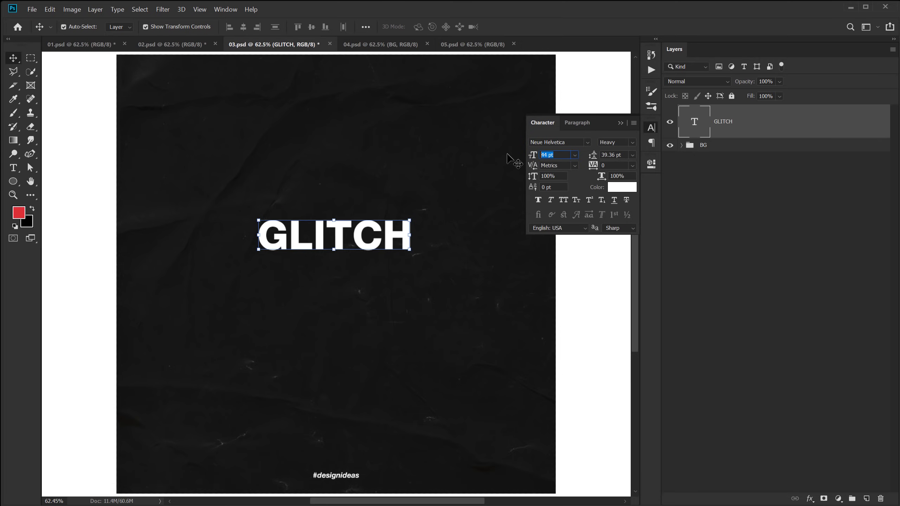
{"action": "type", "text": "80"}
{"action": "key", "text": "Return"}
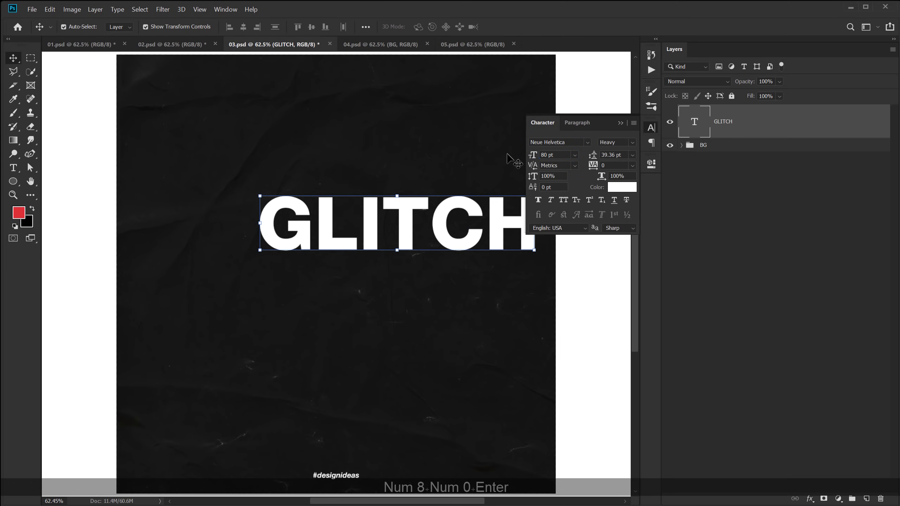
{"action": "left_click", "coordinate": [566, 155]}
{"action": "type", "text": "60"}
{"action": "key", "text": "Return"}
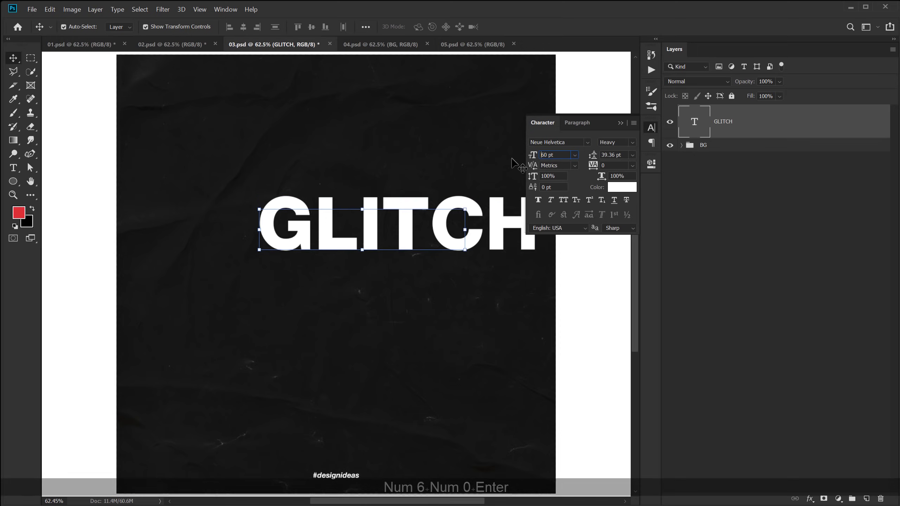
{"action": "left_click_drag", "start_coordinate": [367, 240], "coordinate": [333, 264]}
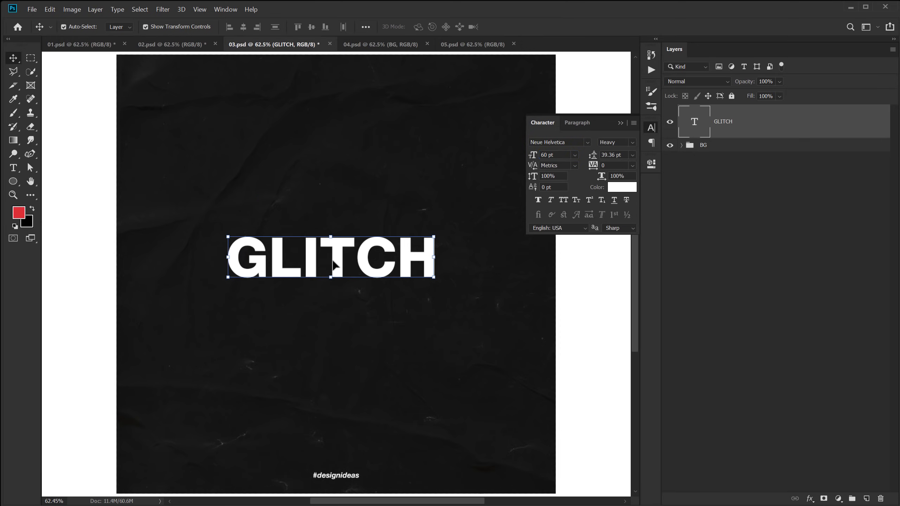
{"action": "left_click", "coordinate": [199, 9]}
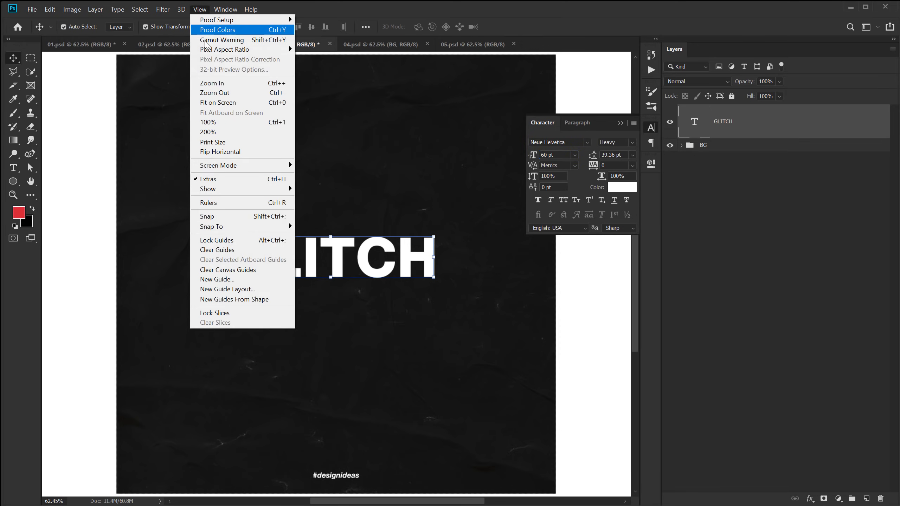
Add a centre guide layout, nudge GLITCH onto its crossing, then hide the guides.
{"action": "left_click", "coordinate": [234, 289]}
{"action": "left_click", "coordinate": [594, 104]}
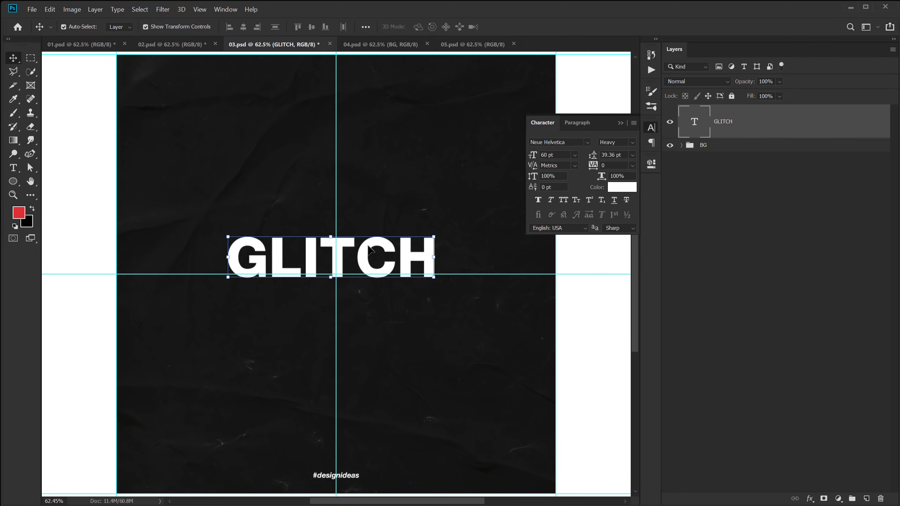
{"action": "left_click_drag", "start_coordinate": [364, 253], "coordinate": [364, 267]}
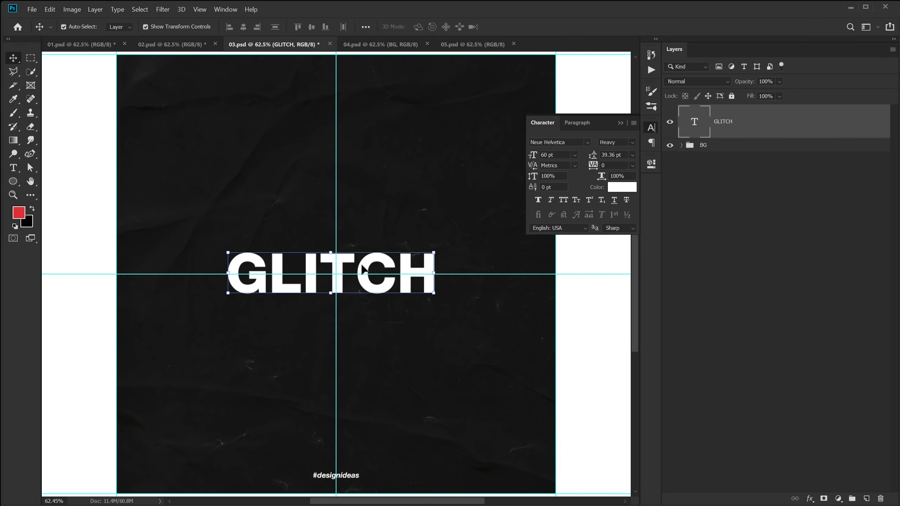
{"action": "key", "text": "Right"}
{"action": "key", "text": "Right"}
{"action": "key", "text": "Right"}
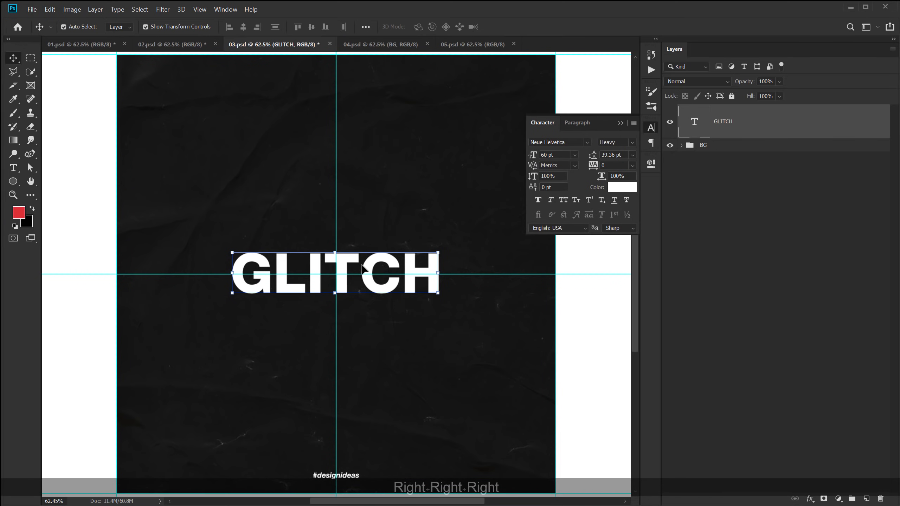
{"action": "key", "text": "Right"}
{"action": "key", "text": "Right"}
{"action": "key", "text": "Down"}
{"action": "key", "text": "Right"}
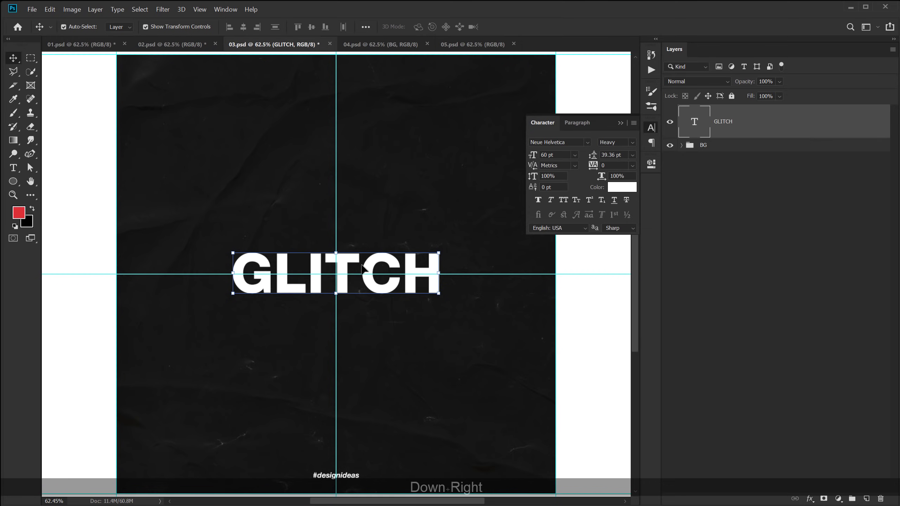
{"action": "key", "text": "ctrl+semicolon"}
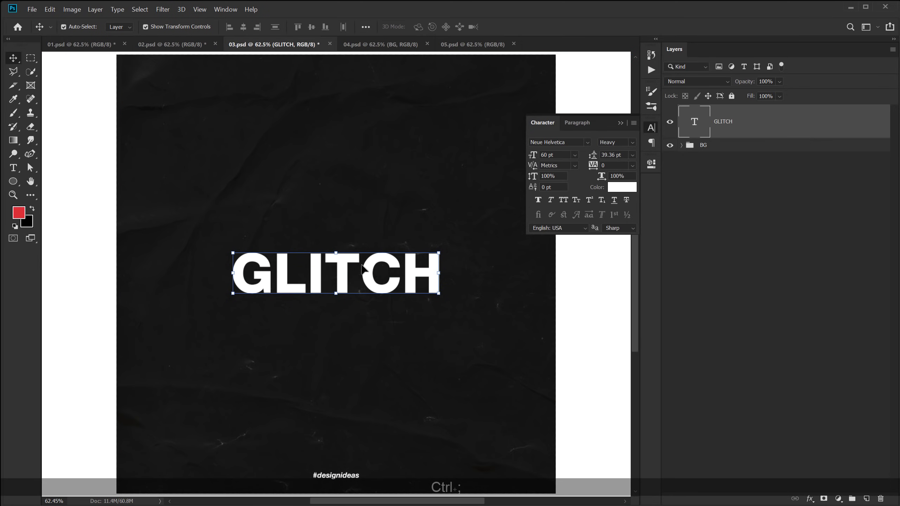
{"action": "left_click", "coordinate": [761, 234]}
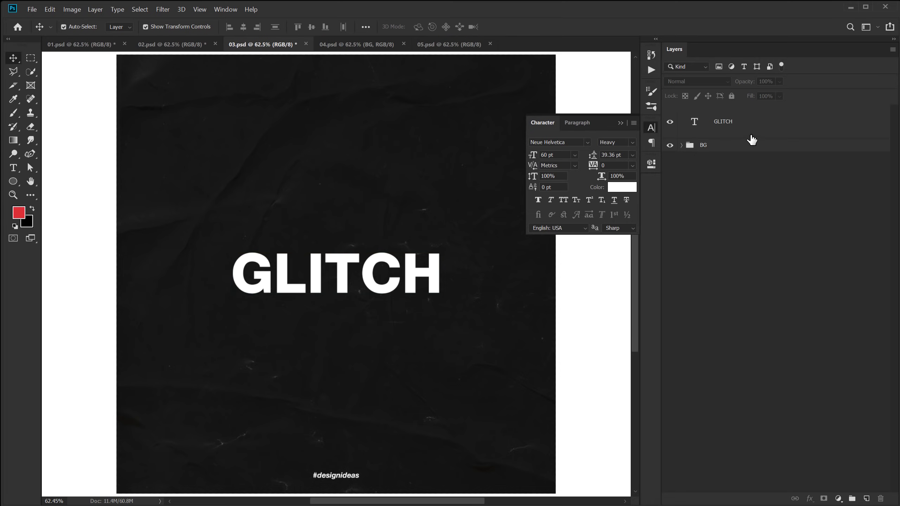
{"action": "left_click", "coordinate": [718, 129]}
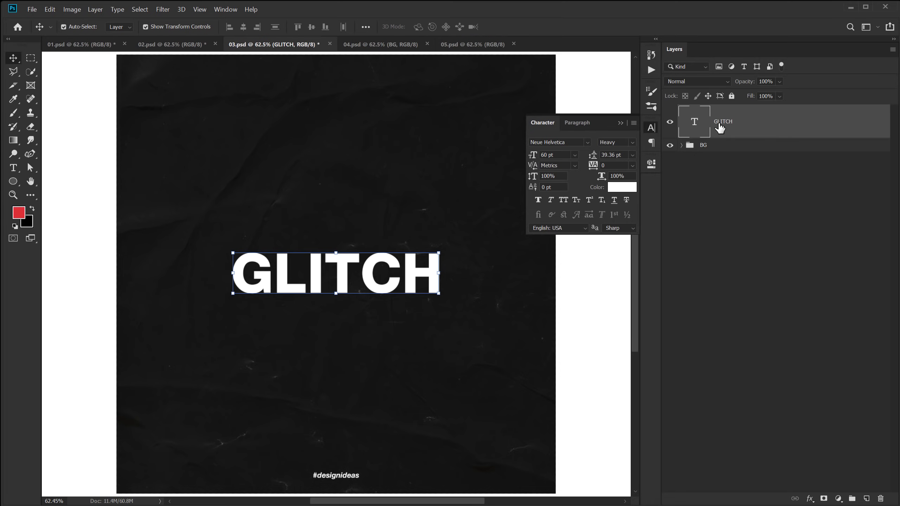
Convert the GLITCH text layer to a shape and switch to the Rectangular Marquee Tool.
{"action": "right_click", "coordinate": [720, 128]}
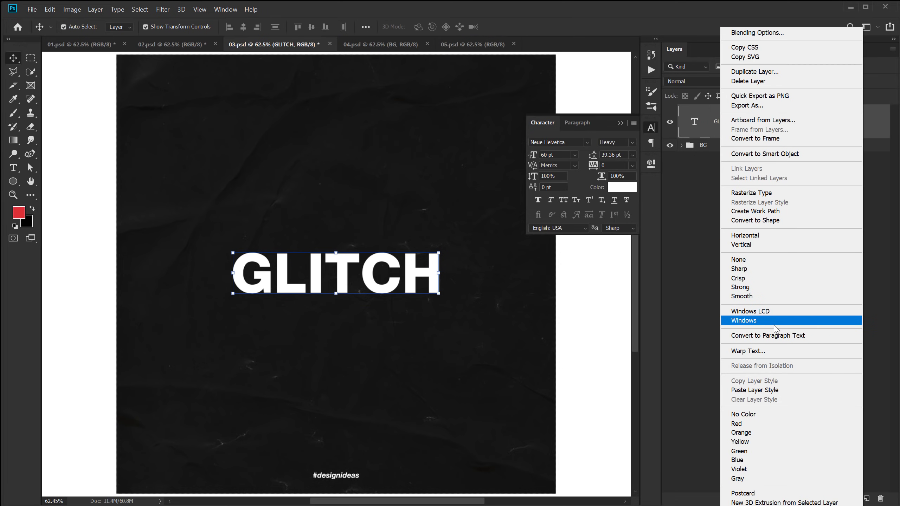
{"action": "left_click", "coordinate": [758, 220]}
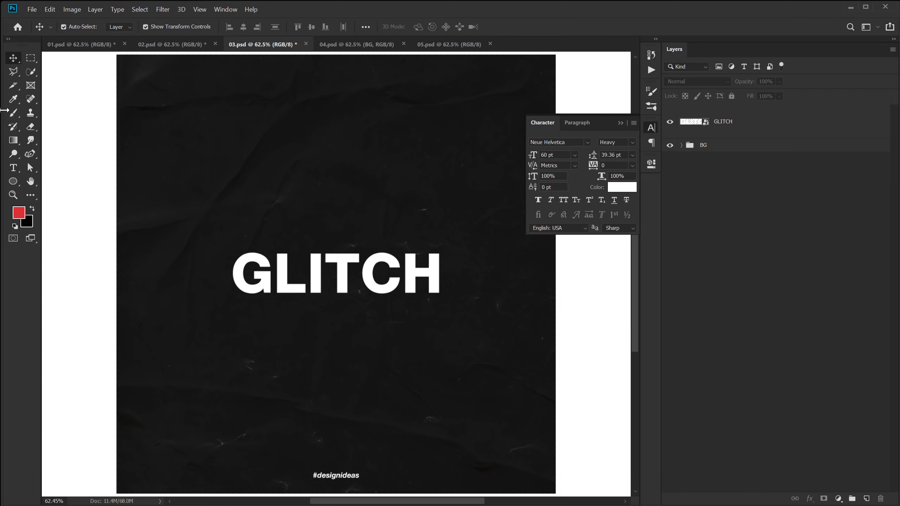
{"action": "right_click", "coordinate": [30, 58]}
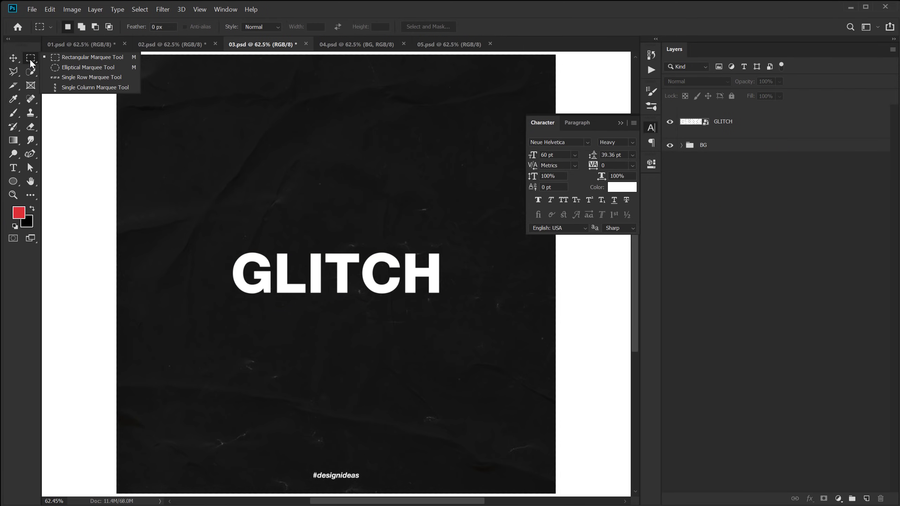
{"action": "left_click", "coordinate": [62, 59]}
{"action": "scroll", "coordinate": [311, 277], "scroll_direction": "up", "scroll_amount": 3}
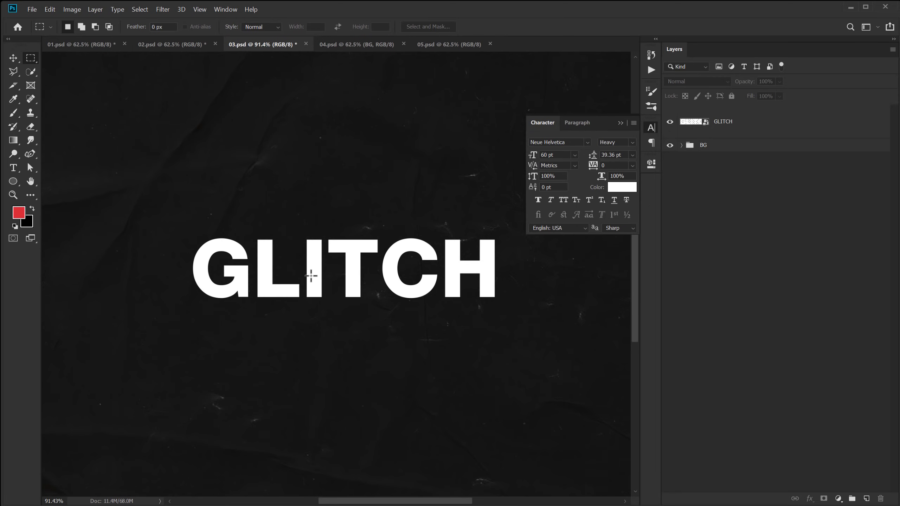
{"action": "left_click", "coordinate": [623, 123]}
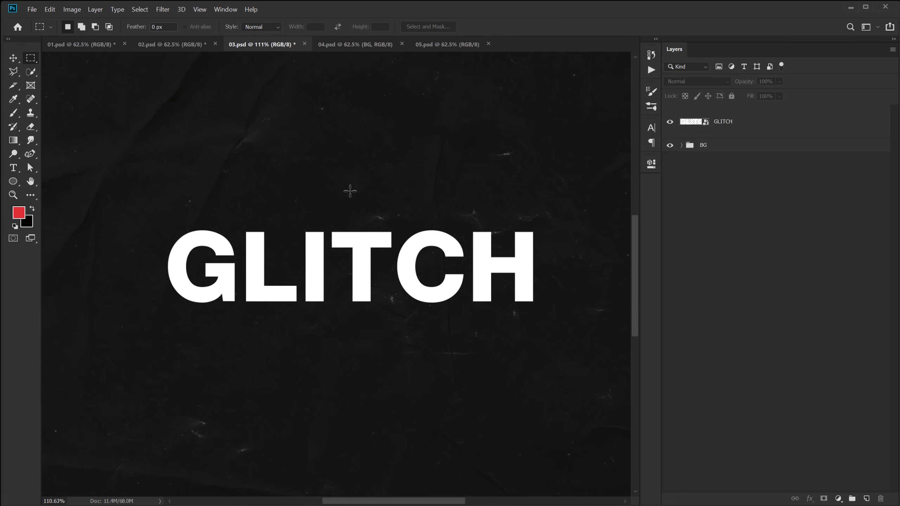
Draw the first thin rectangular selection strips across and beside the G.
{"action": "left_click_drag", "start_coordinate": [162, 241], "coordinate": [176, 272]}
{"action": "left_click", "coordinate": [163, 266]}
{"action": "left_click_drag", "start_coordinate": [173, 233], "coordinate": [209, 245]}
{"action": "left_click_drag", "start_coordinate": [151, 243], "coordinate": [181, 250]}
{"action": "key", "text": "shift"}
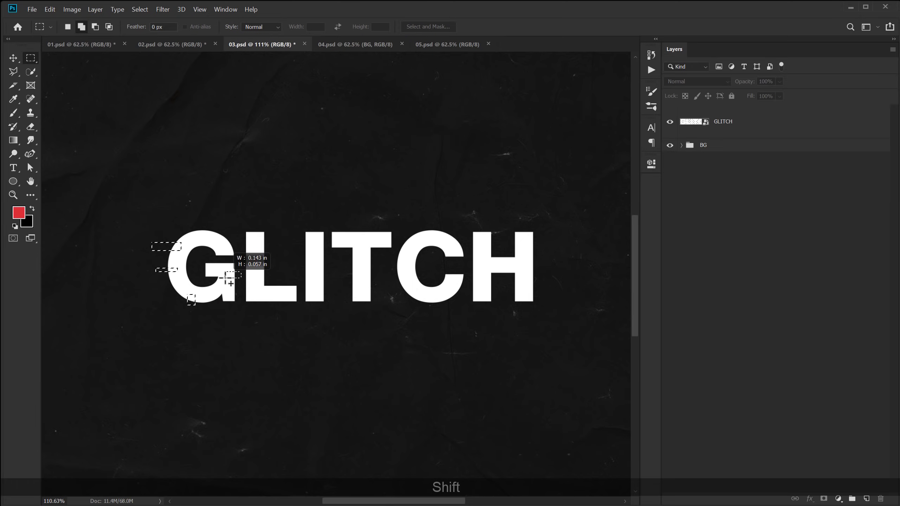
Add many small rectangular slices across the L, I, T, C and H letters.
{"action": "left_click_drag", "start_coordinate": [238, 239], "coordinate": [253, 243]}
{"action": "left_click_drag", "start_coordinate": [257, 272], "coordinate": [277, 275]}
{"action": "left_click_drag", "start_coordinate": [264, 294], "coordinate": [272, 311]}
{"action": "left_click_drag", "start_coordinate": [298, 257], "coordinate": [312, 265]}
{"action": "left_click_drag", "start_coordinate": [318, 285], "coordinate": [334, 293]}
{"action": "left_click_drag", "start_coordinate": [341, 228], "coordinate": [410, 284]}
{"action": "left_click_drag", "start_coordinate": [446, 240], "coordinate": [466, 243]}
{"action": "left_click_drag", "start_coordinate": [430, 297], "coordinate": [456, 299]}
{"action": "left_click_drag", "start_coordinate": [525, 241], "coordinate": [549, 245]}
{"action": "left_click_drag", "start_coordinate": [503, 252], "coordinate": [506, 264]}
{"action": "left_click_drag", "start_coordinate": [468, 288], "coordinate": [484, 289]}
{"action": "left_click_drag", "start_coordinate": [527, 281], "coordinate": [543, 286]}
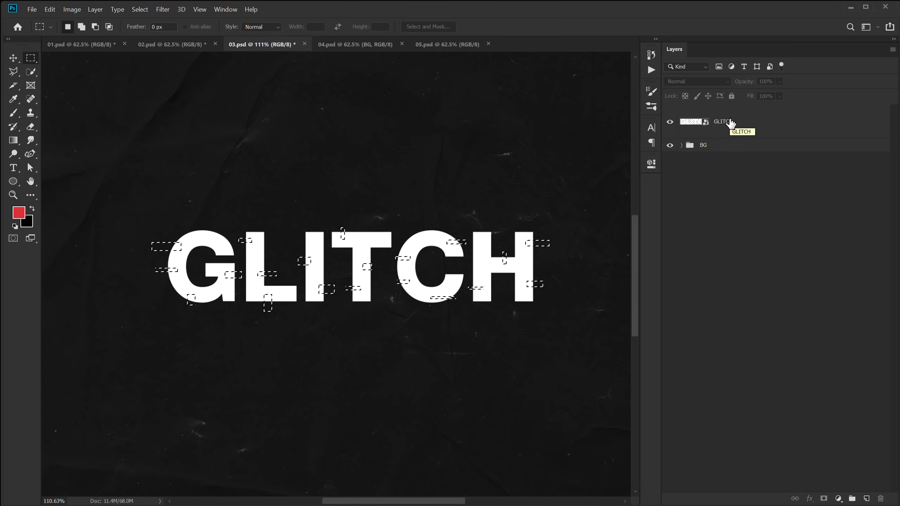
{"action": "left_click", "coordinate": [727, 123]}
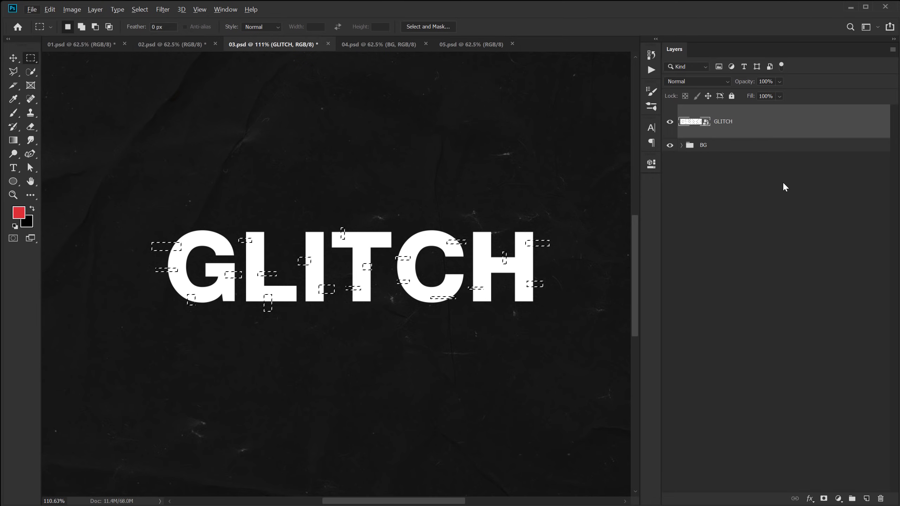
Mask the selected slivers out of the GLITCH shape and duplicate the masked layer.
{"action": "key", "text": "alt"}
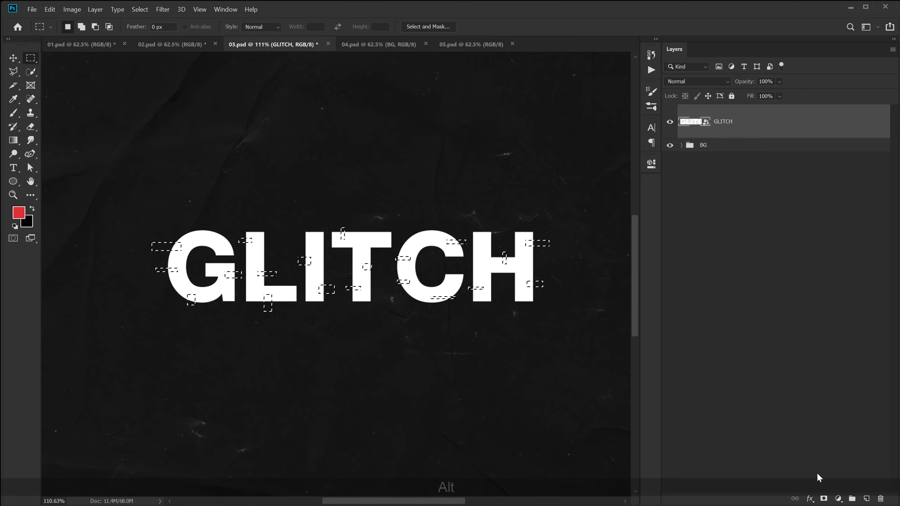
{"action": "left_click", "coordinate": [824, 500], "text": "alt"}
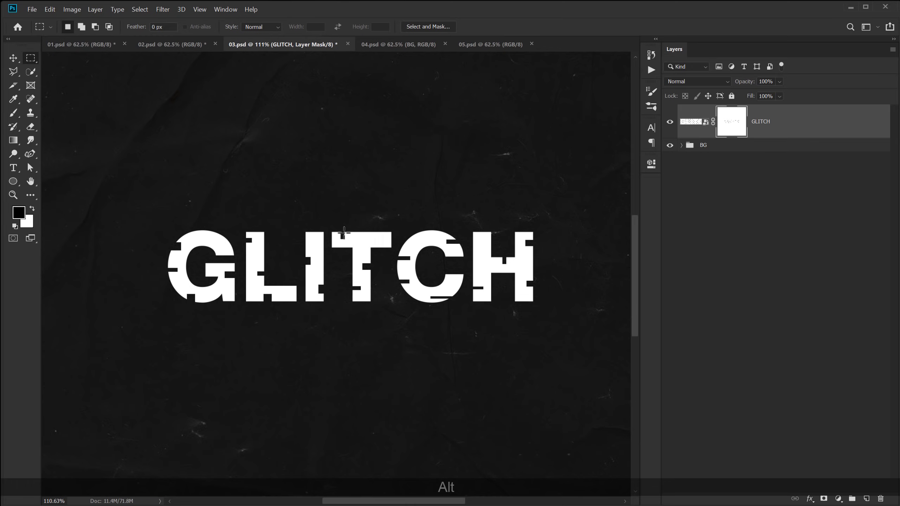
{"action": "left_click", "coordinate": [17, 62]}
{"action": "left_click", "coordinate": [776, 121]}
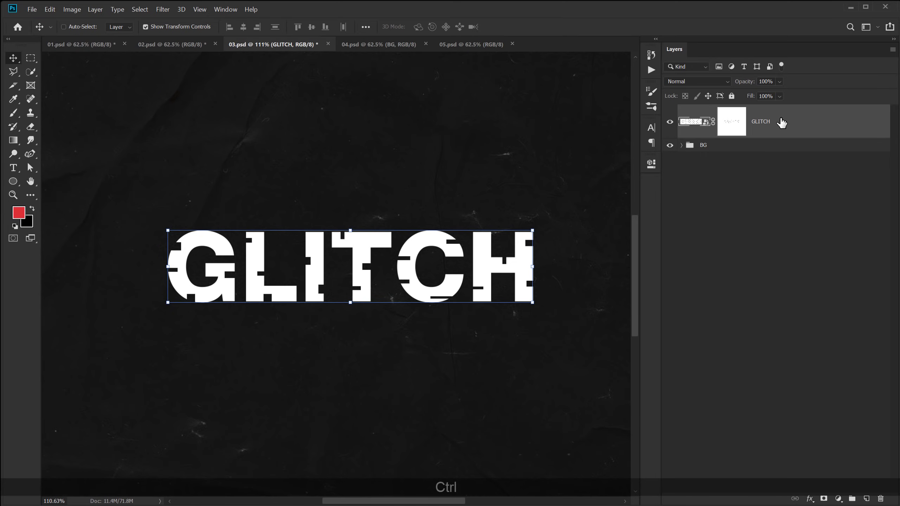
{"action": "key", "text": "ctrl+j"}
{"action": "left_click", "coordinate": [773, 156]}
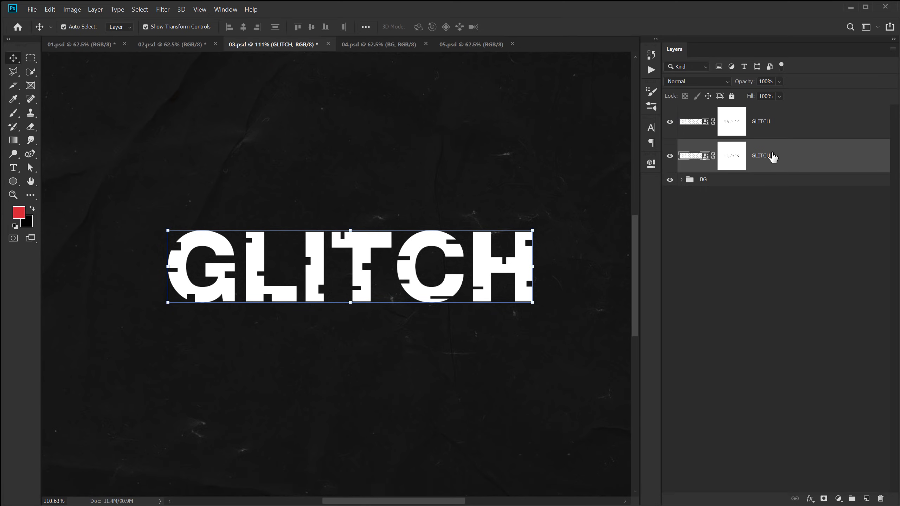
Turn off the red channel on the lower GLITCH copy and offset it slightly right and down.
{"action": "double_click", "coordinate": [874, 161]}
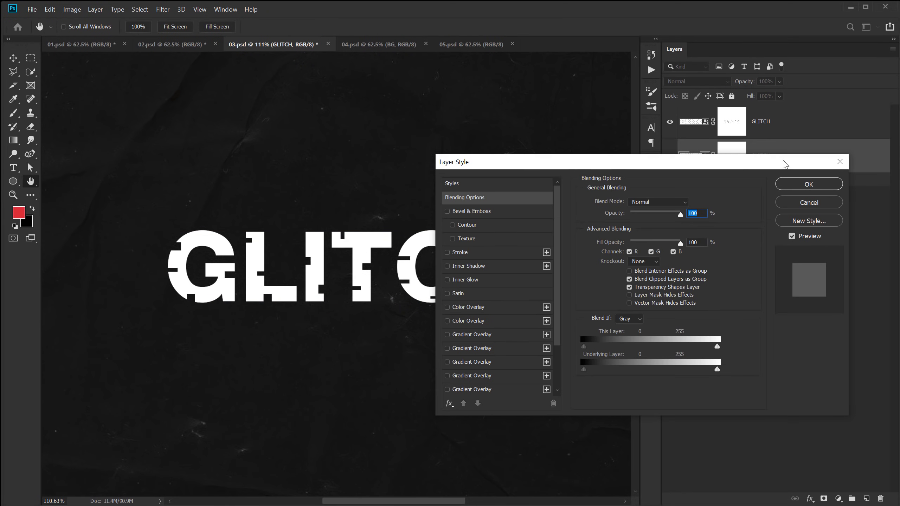
{"action": "left_click", "coordinate": [630, 251]}
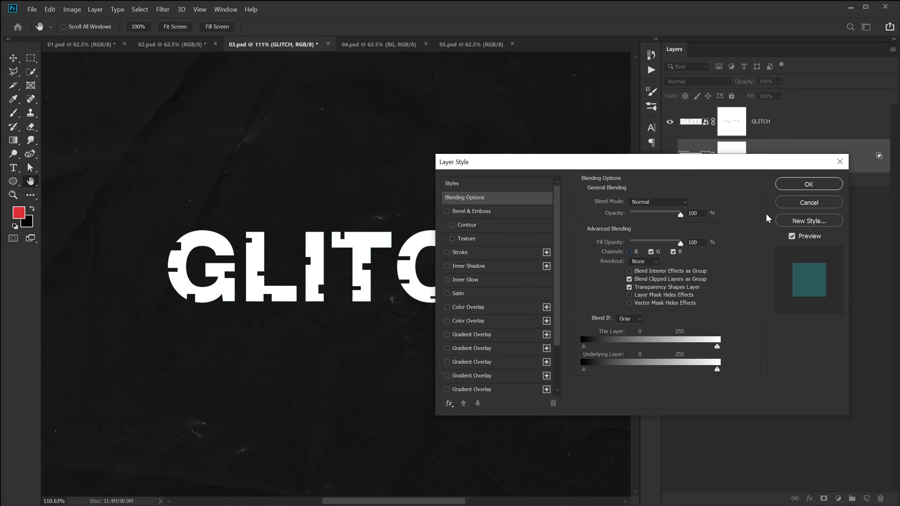
{"action": "left_click", "coordinate": [820, 188]}
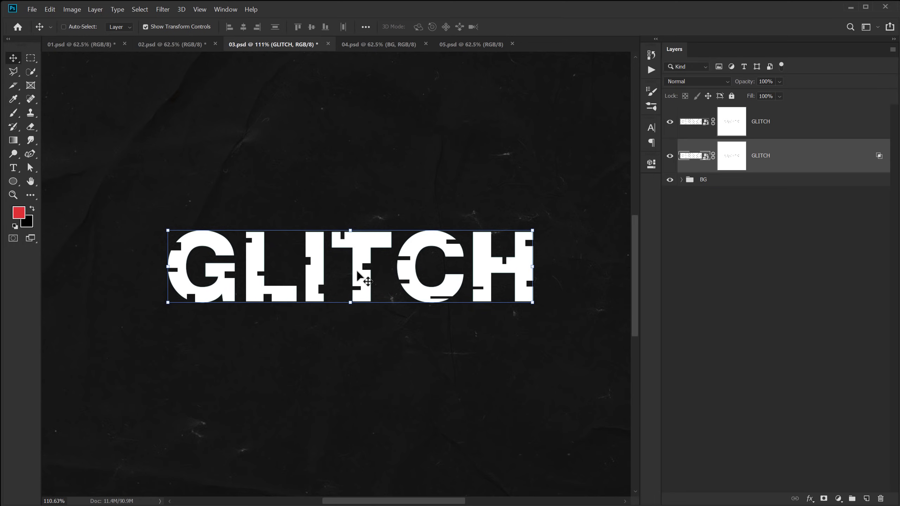
{"action": "left_click_drag", "start_coordinate": [362, 277], "coordinate": [365, 278]}
{"action": "key", "text": "Down"}
{"action": "key", "text": "Down"}
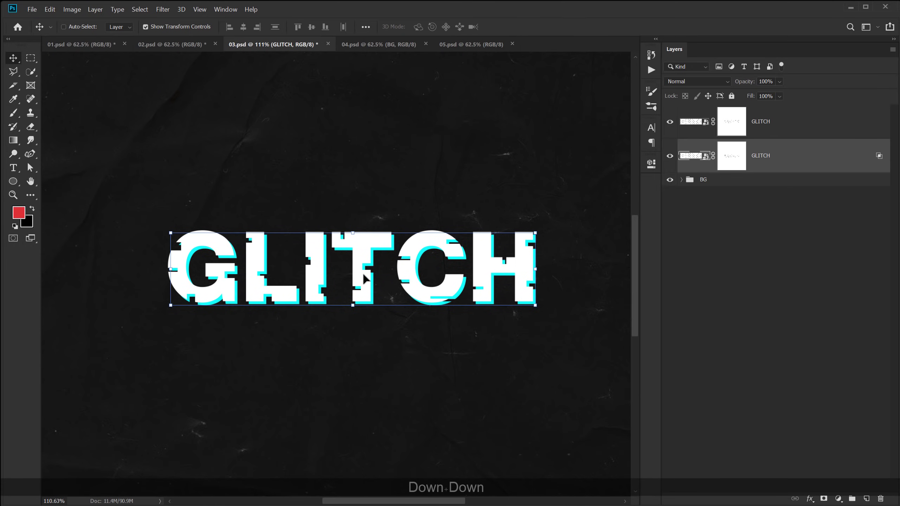
{"action": "key", "text": "Right"}
{"action": "key", "text": "Up"}
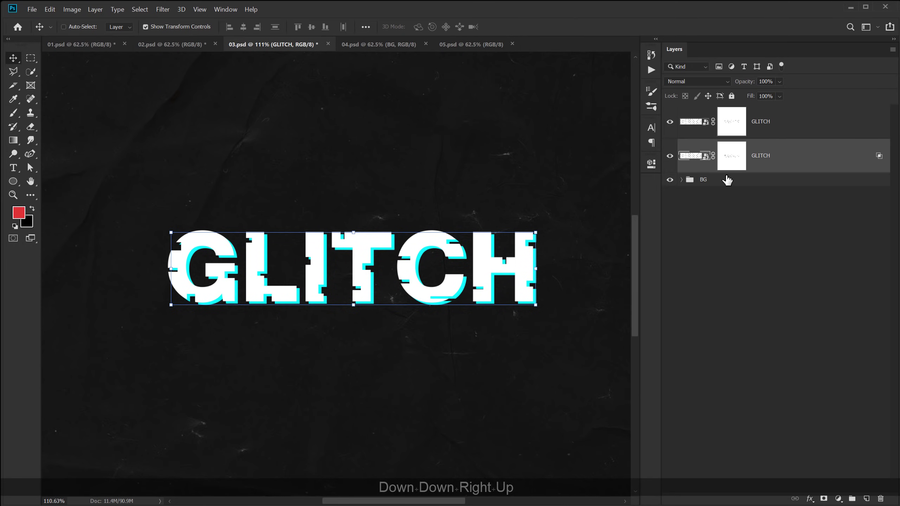
Add a top GLITCH copy limited to the red channel, nudged slightly up-left.
{"action": "key", "text": "ctrl+j"}
{"action": "left_click_drag", "start_coordinate": [797, 152], "coordinate": [769, 117]}
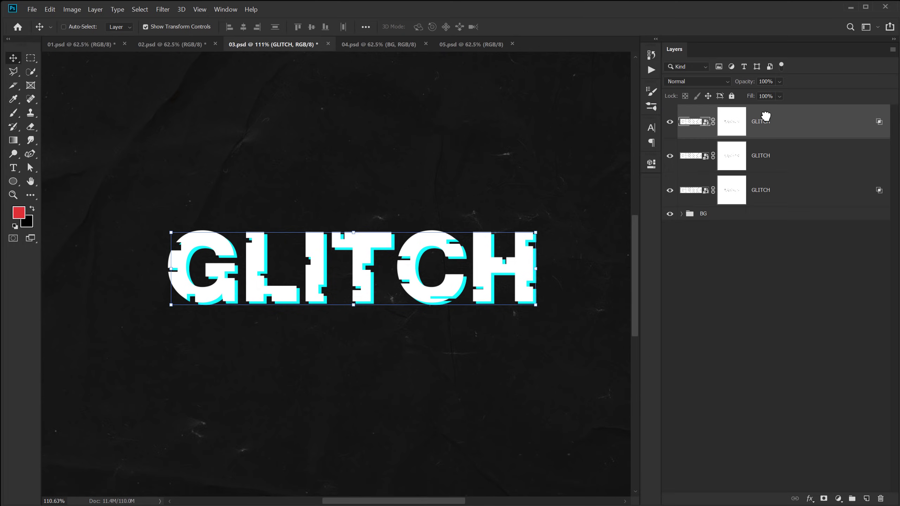
{"action": "double_click", "coordinate": [879, 124]}
{"action": "left_click", "coordinate": [630, 252]}
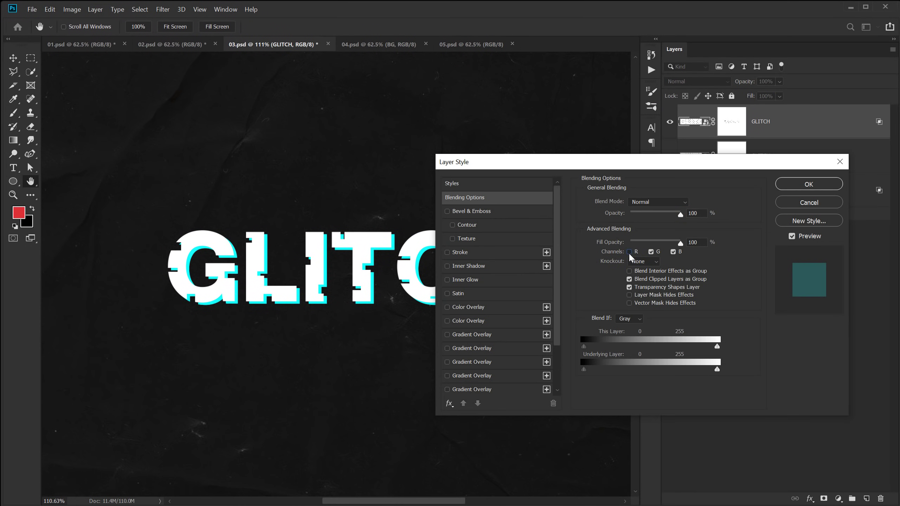
{"action": "left_click", "coordinate": [629, 252]}
{"action": "left_click", "coordinate": [651, 252]}
{"action": "left_click", "coordinate": [673, 252]}
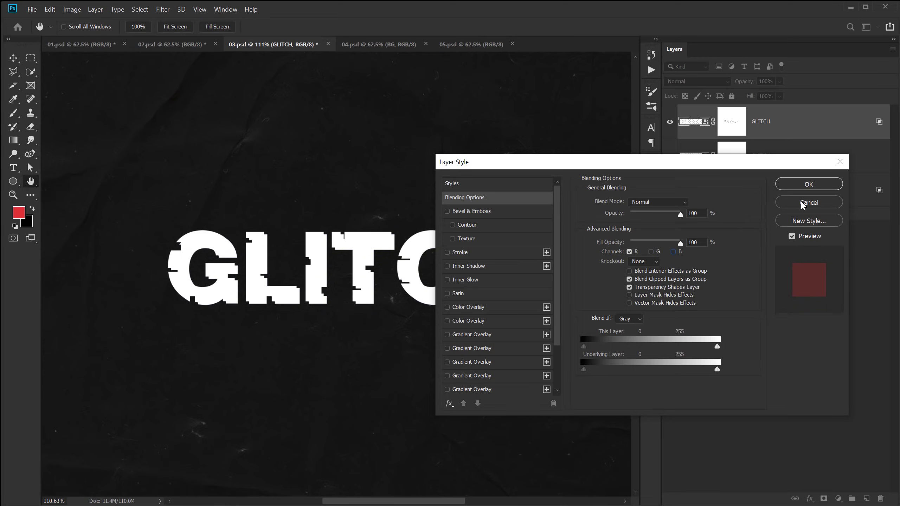
{"action": "left_click", "coordinate": [809, 183]}
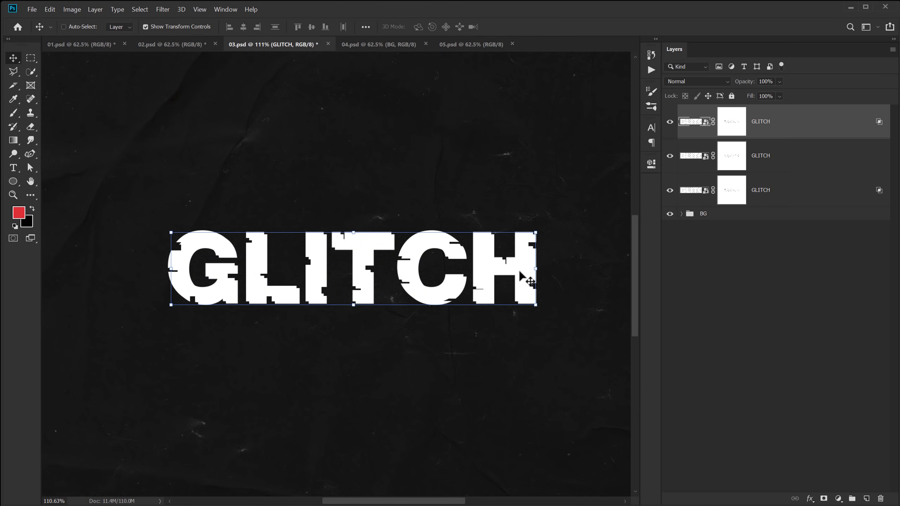
{"action": "left_click_drag", "start_coordinate": [521, 275], "coordinate": [514, 271]}
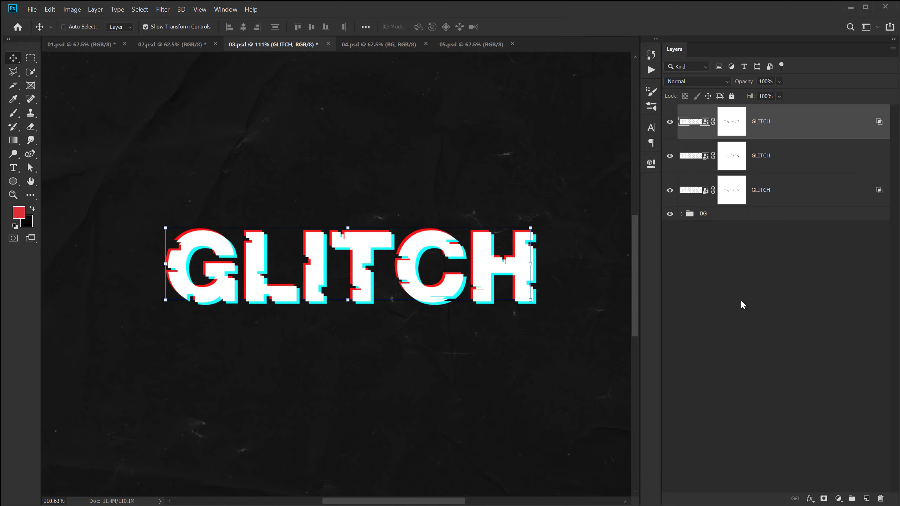
{"action": "key", "text": "Up"}
{"action": "key", "text": "Left"}
{"action": "key", "text": "Up"}
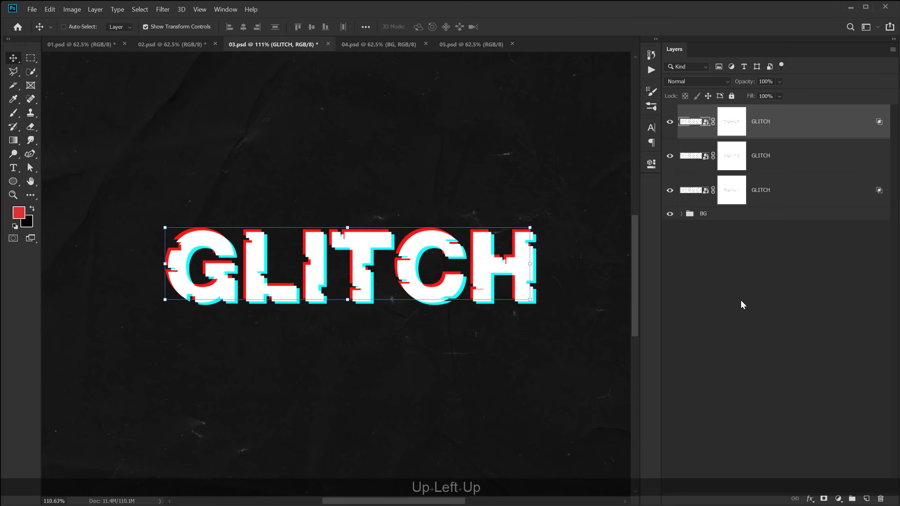
{"action": "left_click", "coordinate": [742, 302]}
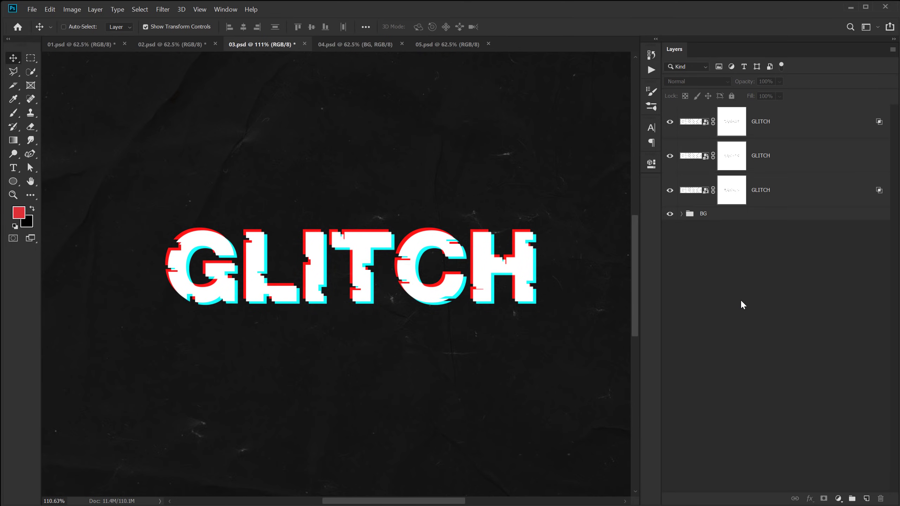
Group the three GLITCH layers as Glitch, then duplicate the group and hide the backup.
{"action": "left_click", "coordinate": [798, 199]}
{"action": "left_click", "coordinate": [779, 127], "text": "shift"}
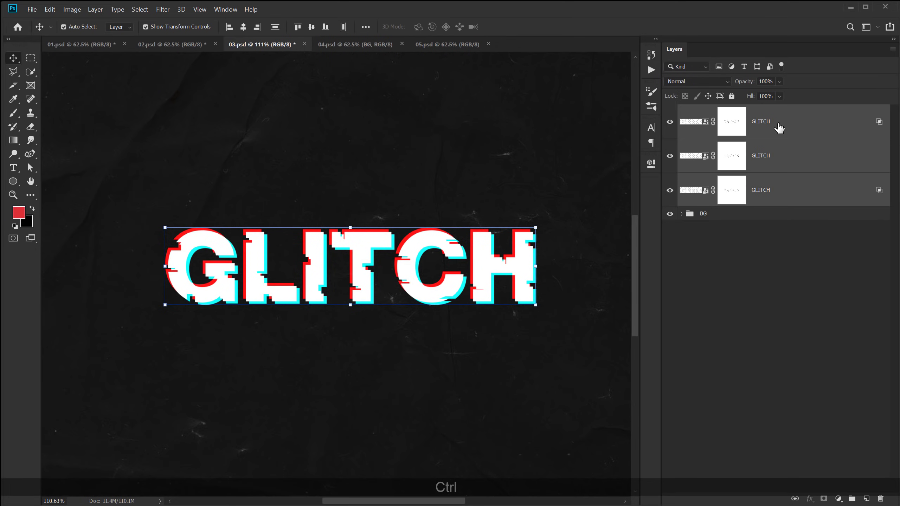
{"action": "key", "text": "ctrl+g"}
{"action": "double_click", "coordinate": [706, 111]}
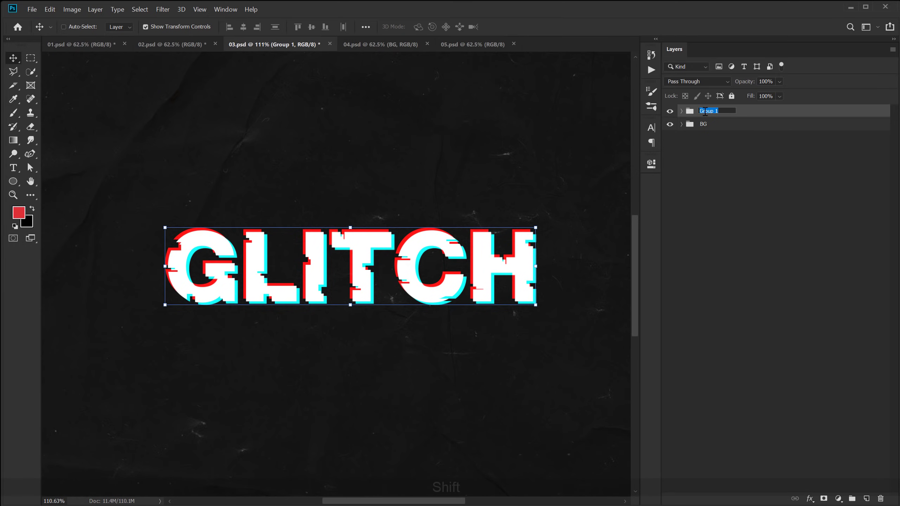
{"action": "type", "text": "gLITCH"}
{"action": "key", "text": "Return"}
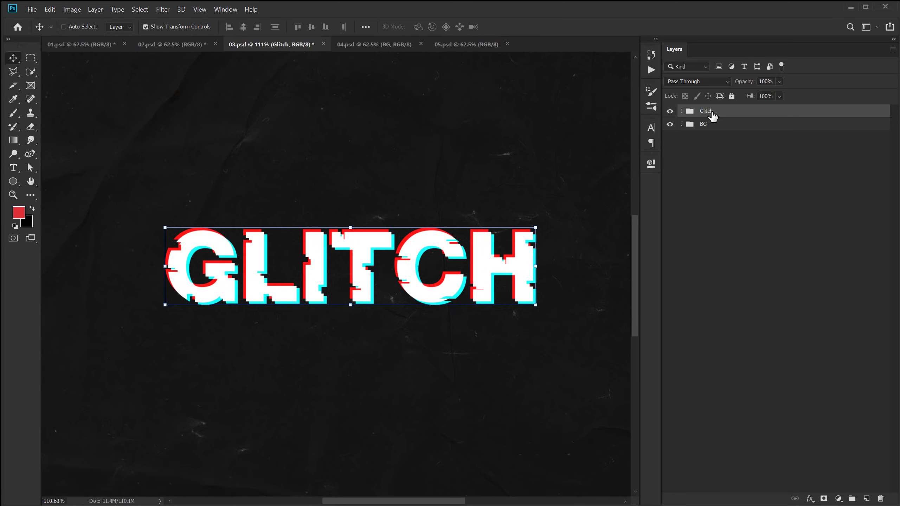
{"action": "key", "text": "ctrl"}
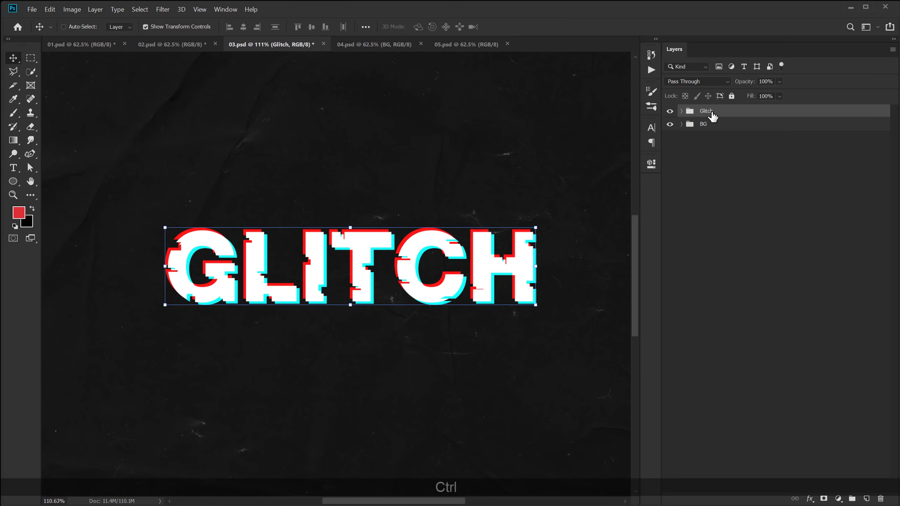
{"action": "key", "text": "ctrl+j"}
{"action": "left_click", "coordinate": [670, 124]}
Convert the Glitch group to a smart object and skew it about -5.8° so the right side rises.
{"action": "right_click", "coordinate": [735, 113]}
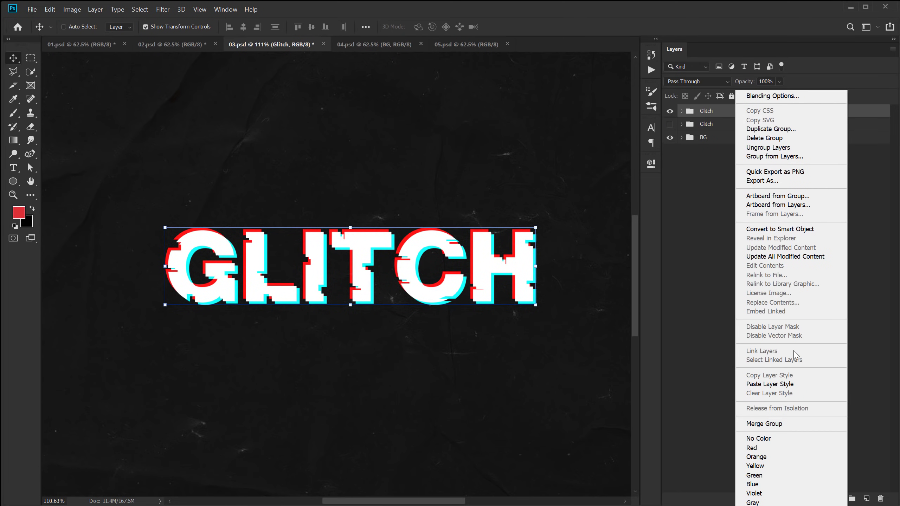
{"action": "left_click", "coordinate": [796, 228]}
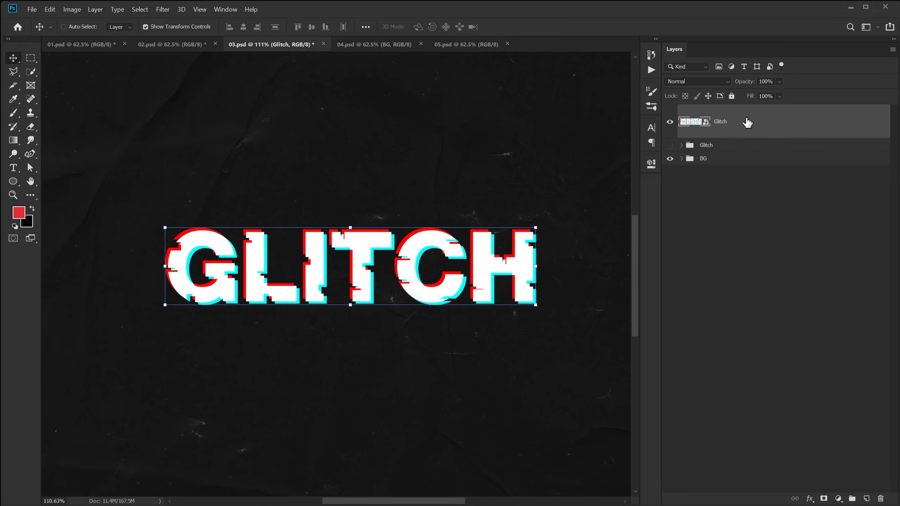
{"action": "key", "text": "ctrl+t"}
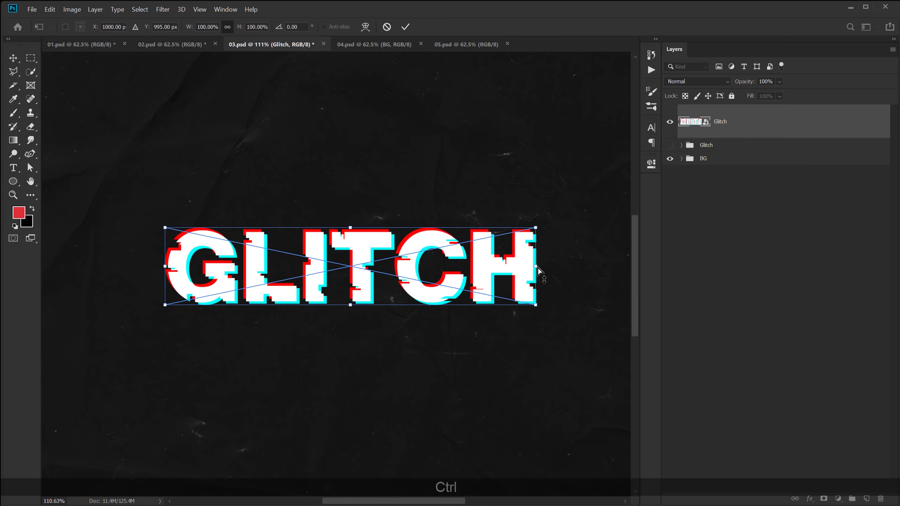
{"action": "left_click_drag", "start_coordinate": [538, 271], "coordinate": [533, 230]}
{"action": "left_click", "coordinate": [405, 26]}
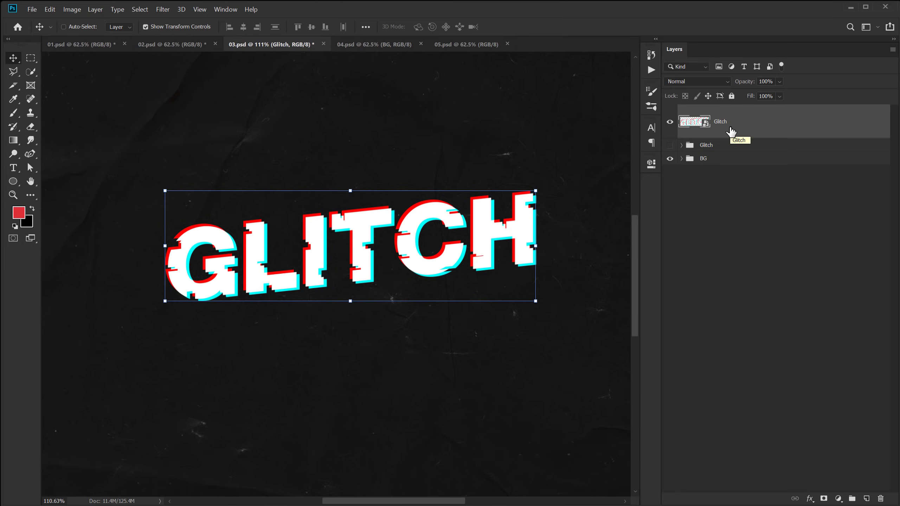
{"action": "key", "text": "ctrl+j"}
Rename the lower Glitch copy to Stroke and set its fill to 0%.
{"action": "double_click", "coordinate": [720, 156]}
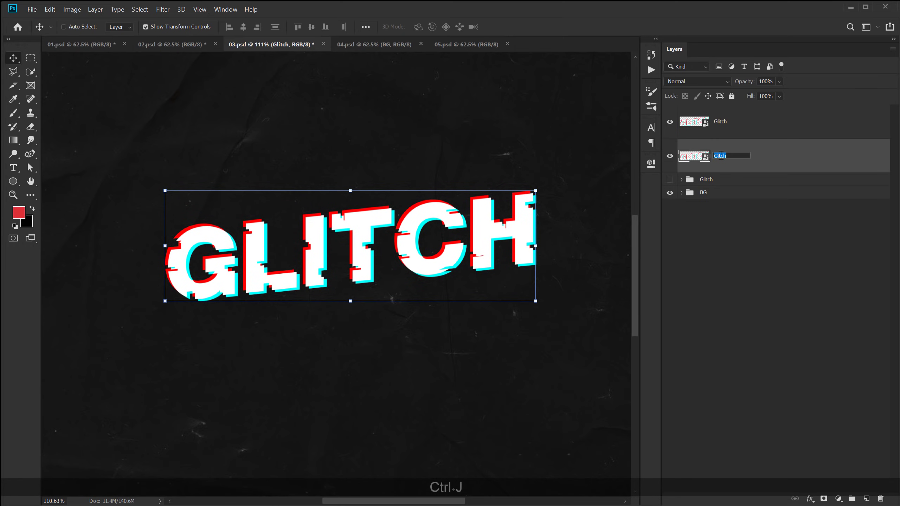
{"action": "type", "text": "Stroke"}
{"action": "key", "text": "Return"}
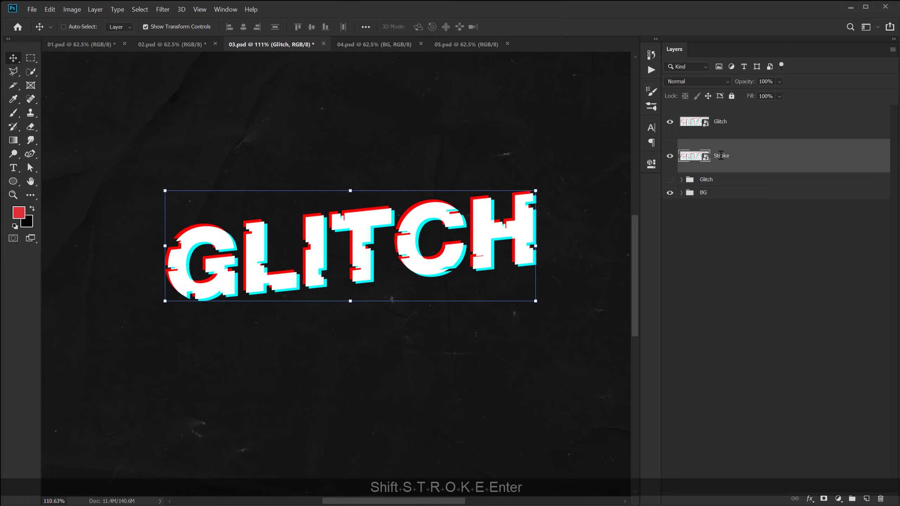
{"action": "left_click", "coordinate": [779, 97]}
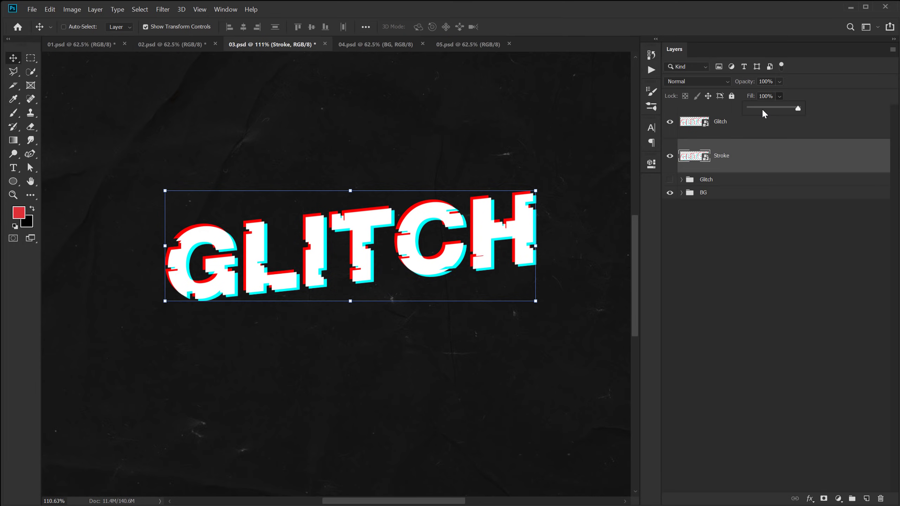
{"action": "left_click_drag", "start_coordinate": [763, 108], "coordinate": [736, 108]}
Give the Stroke layer a 3 px white outside stroke and shift it slightly down-right.
{"action": "left_click", "coordinate": [810, 498]}
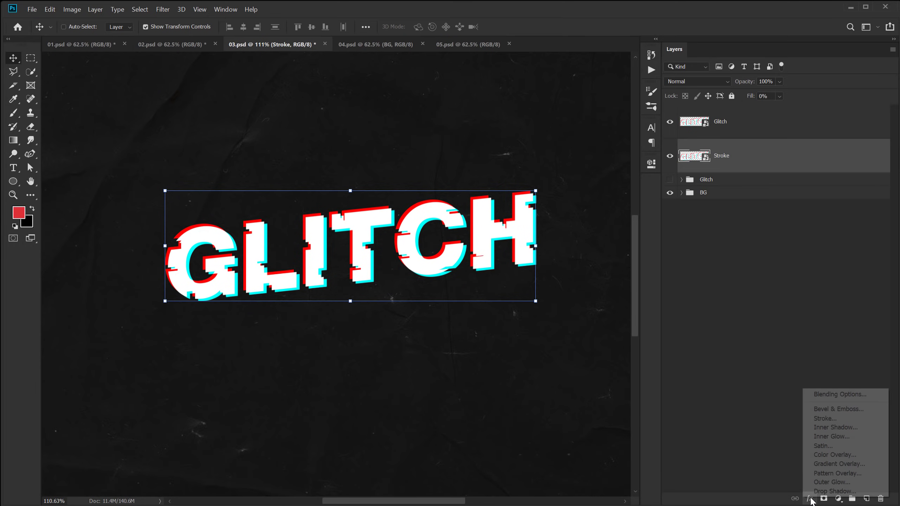
{"action": "left_click", "coordinate": [826, 422]}
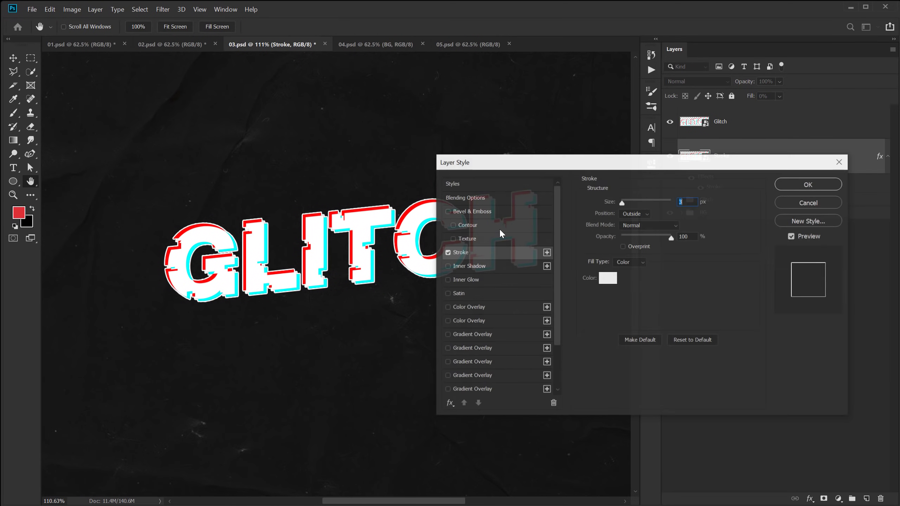
{"action": "left_click_drag", "start_coordinate": [516, 160], "coordinate": [550, 137]}
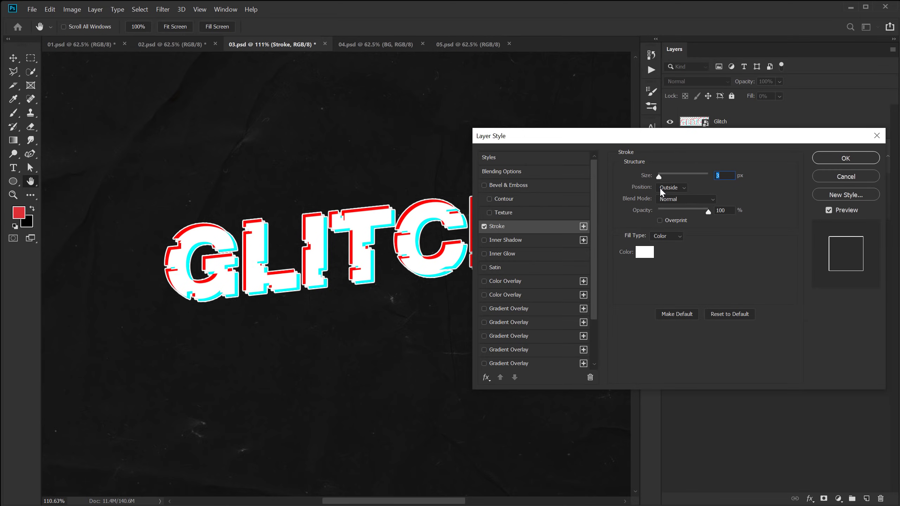
{"action": "left_click", "coordinate": [847, 160]}
{"action": "key", "text": "v"}
{"action": "left_click_drag", "start_coordinate": [367, 254], "coordinate": [368, 256]}
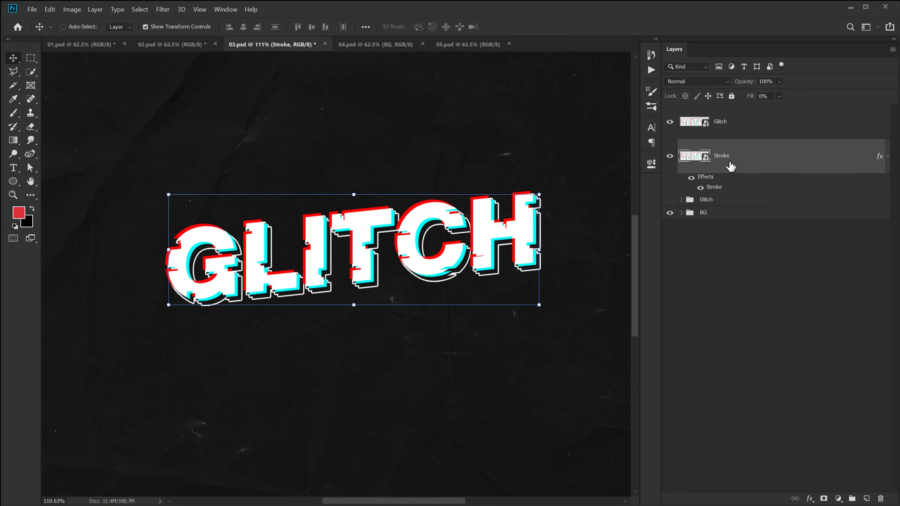
Add a second Stroke copy offset down-right with a thinner 2 px stroke.
{"action": "key", "text": "ctrl+j"}
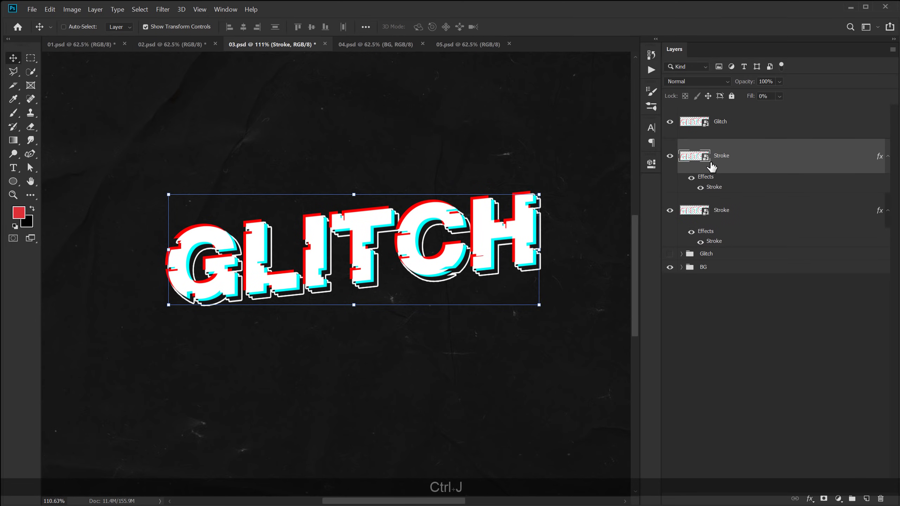
{"action": "left_click_drag", "start_coordinate": [442, 276], "coordinate": [447, 276]}
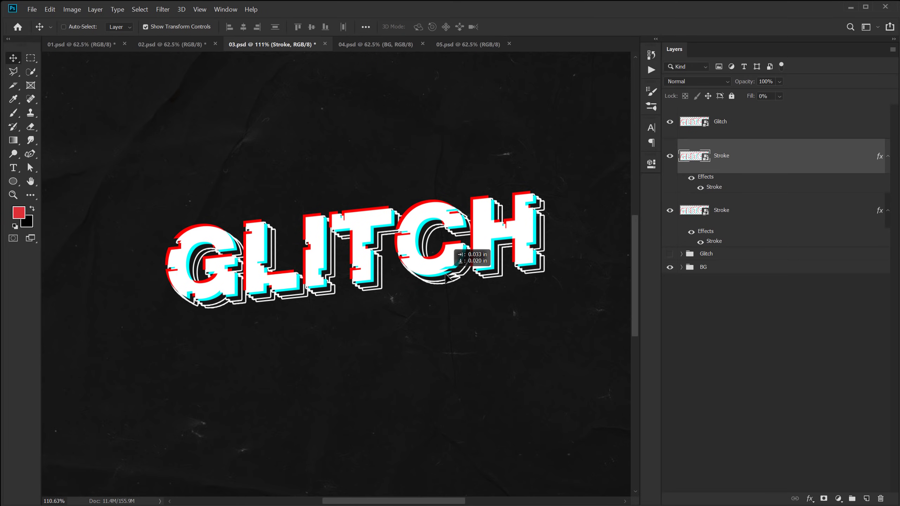
{"action": "left_click_drag", "start_coordinate": [445, 276], "coordinate": [446, 277]}
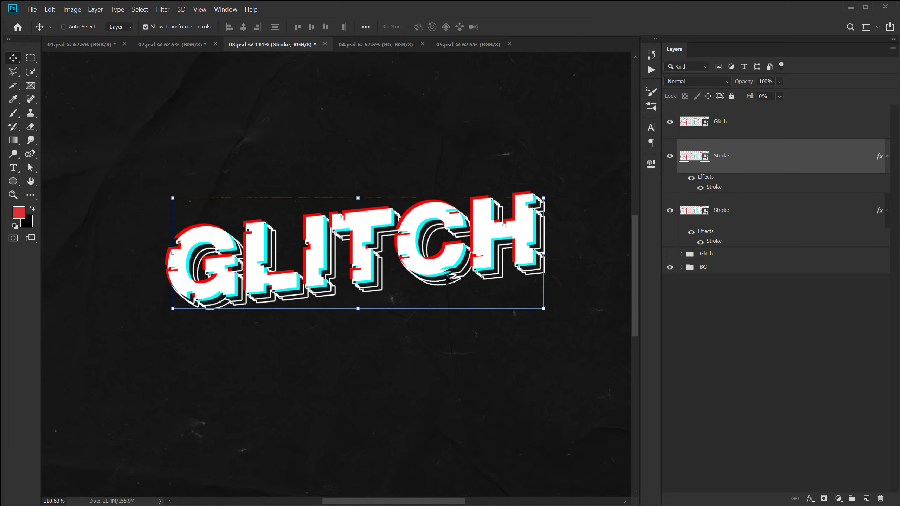
{"action": "key", "text": "h"}
{"action": "double_click", "coordinate": [714, 187]}
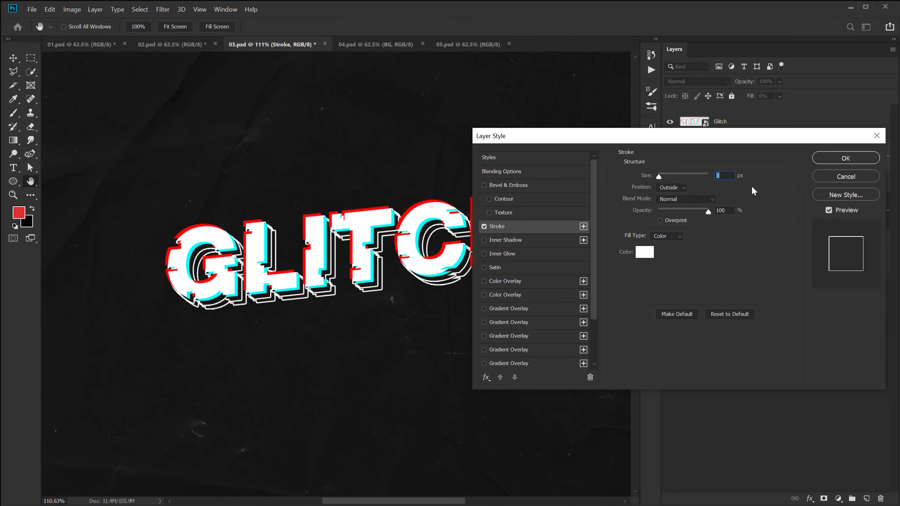
{"action": "type", "text": "2"}
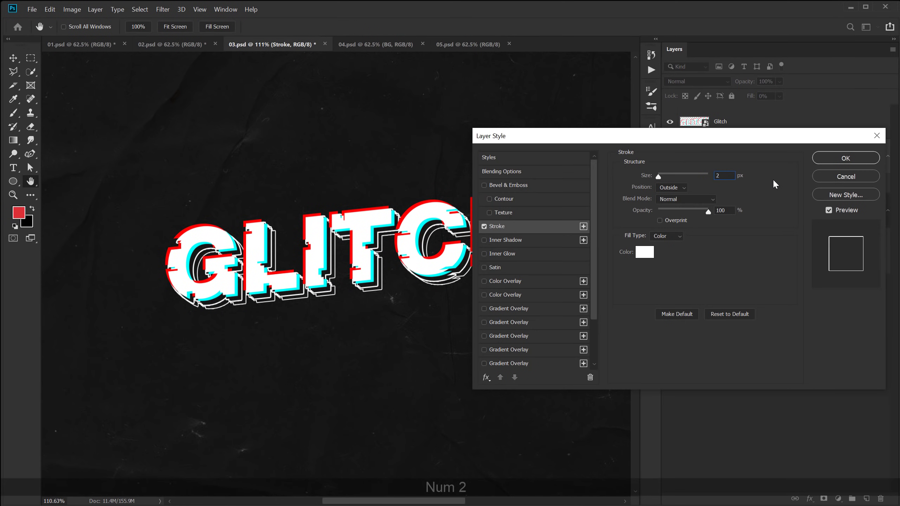
{"action": "left_click", "coordinate": [846, 159]}
{"action": "key", "text": "v"}
{"action": "left_click", "coordinate": [727, 306]}
Fit the whole poster in view and switch to the 04.psd document.
{"action": "key", "text": "ctrl+0"}
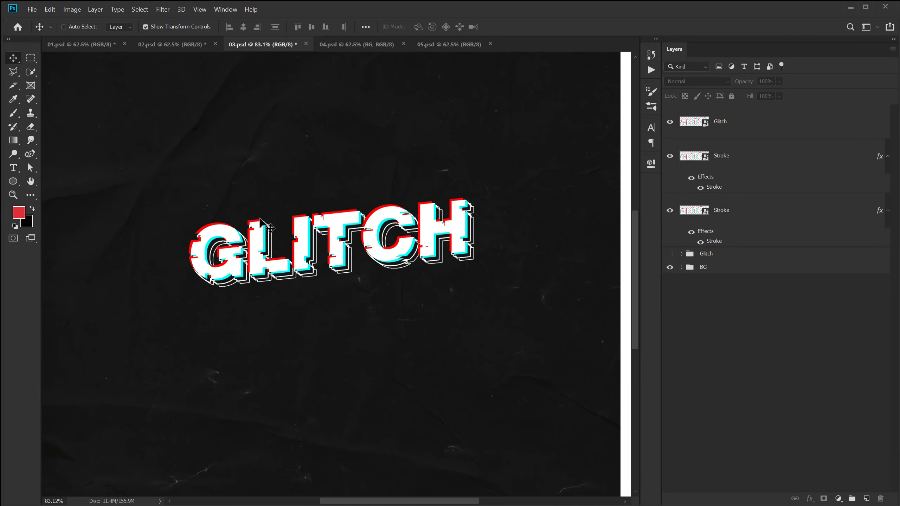
{"action": "key", "text": "ctrl+0"}
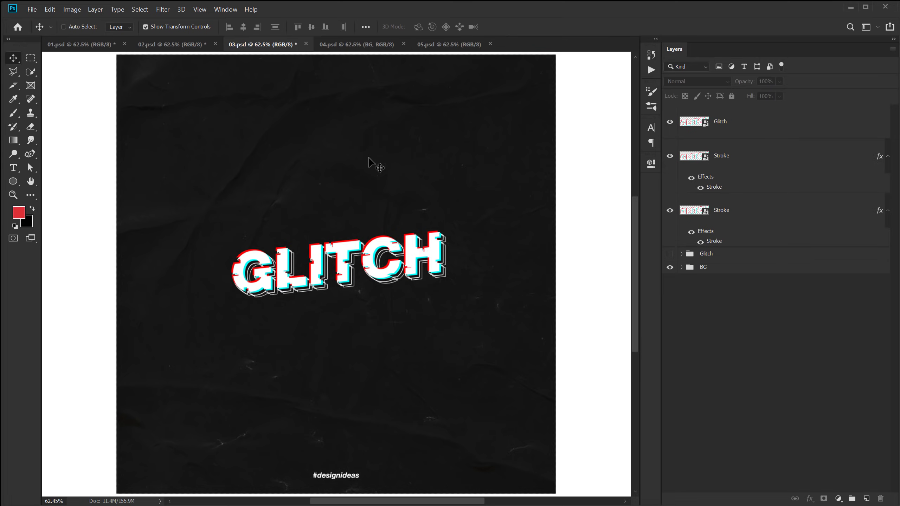
{"action": "left_click", "coordinate": [344, 46]}
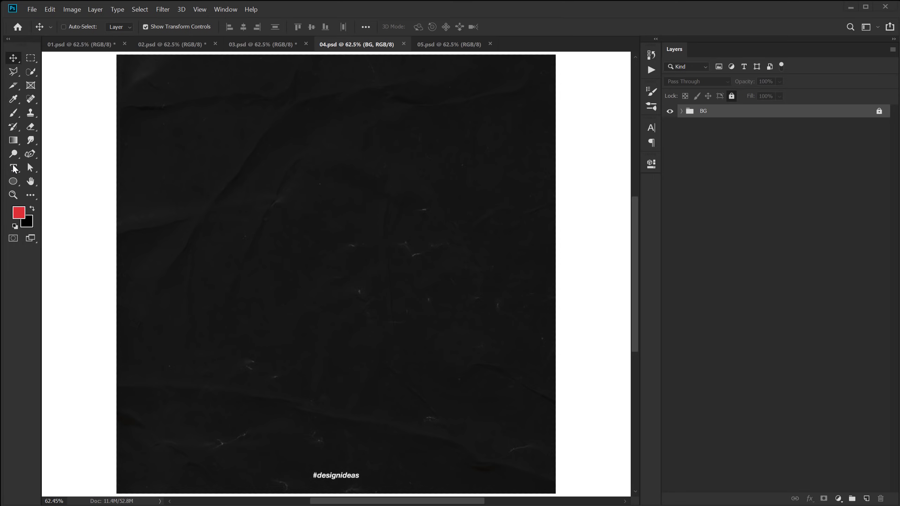
Type the word 'dynamic' as a new text layer on the poster.
{"action": "key", "text": "t"}
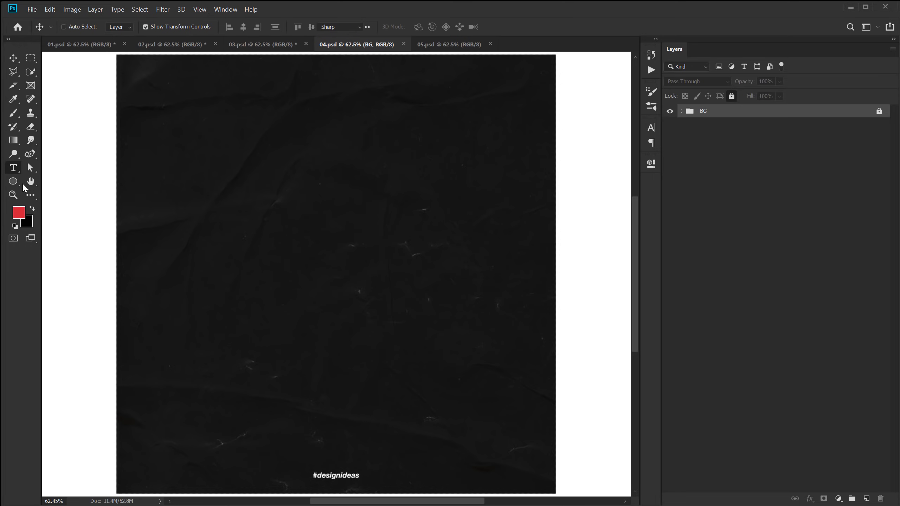
{"action": "left_click", "coordinate": [246, 241]}
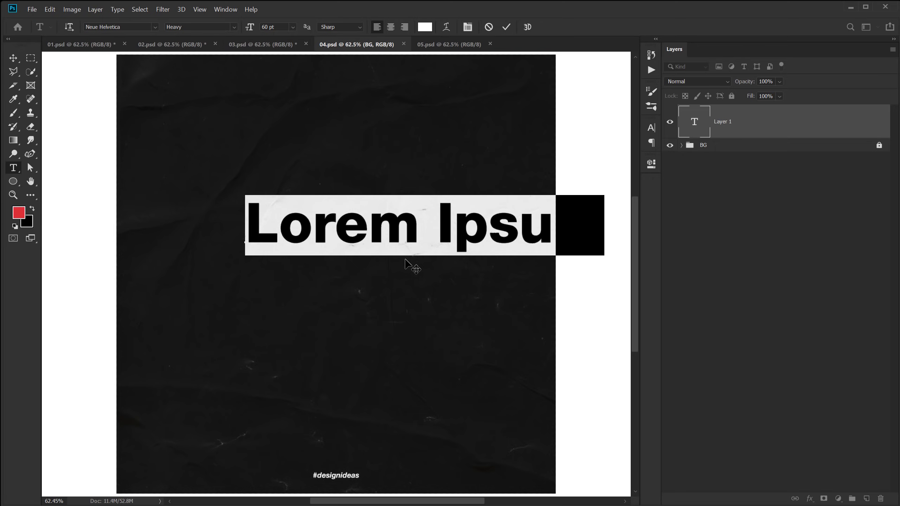
{"action": "type", "text": "dynamic"}
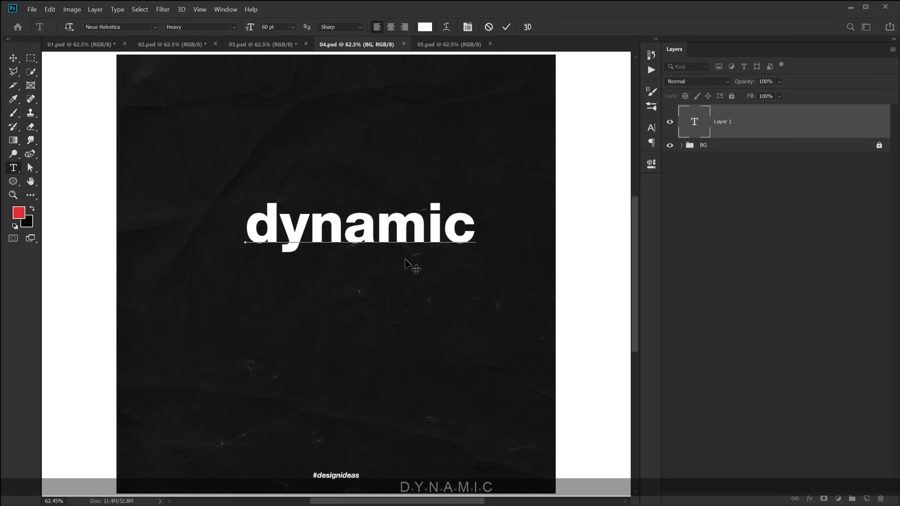
{"action": "left_click", "coordinate": [13, 57]}
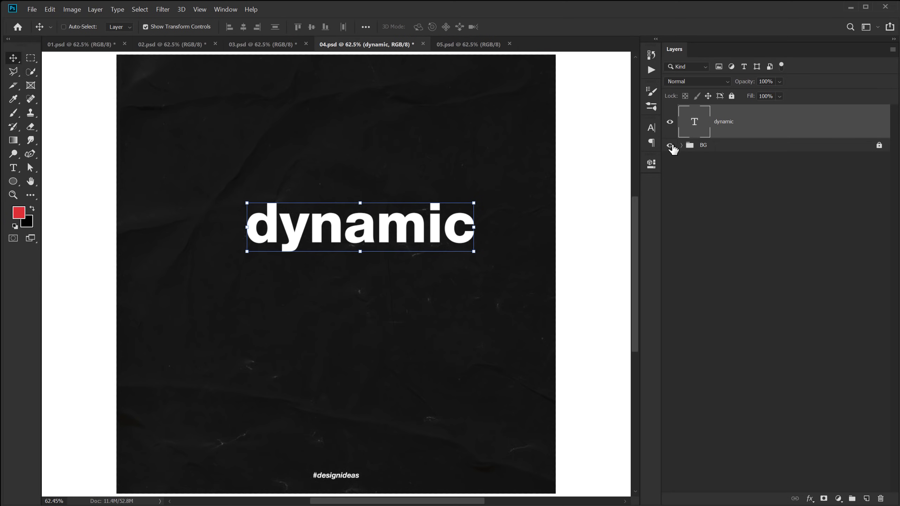
Make the text All Caps with -25 tracking and 50 pt size, and move it toward the centre.
{"action": "left_click", "coordinate": [651, 128]}
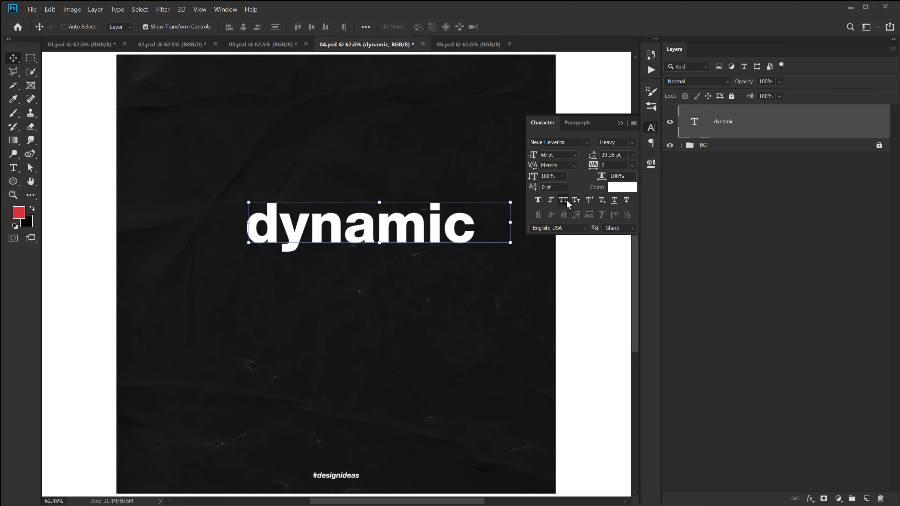
{"action": "left_click", "coordinate": [564, 200]}
{"action": "left_click", "coordinate": [612, 165]}
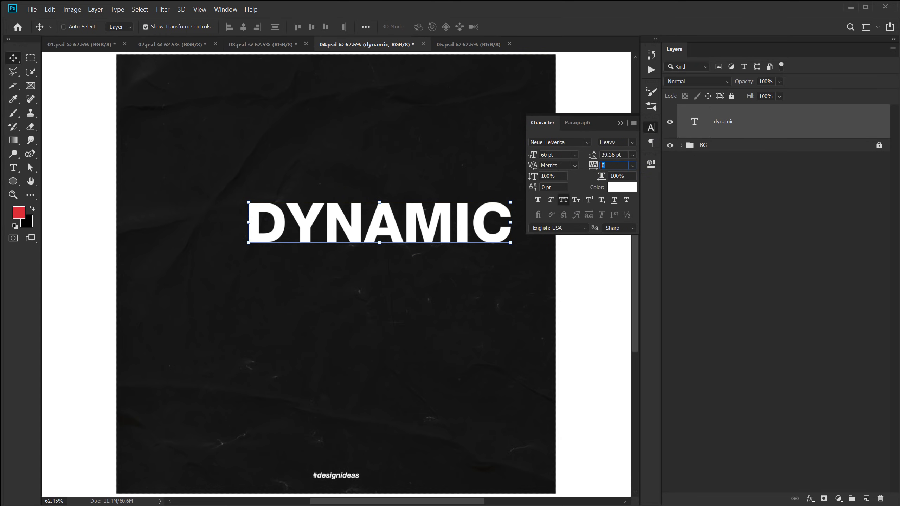
{"action": "type", "text": "-25"}
{"action": "key", "text": "Return"}
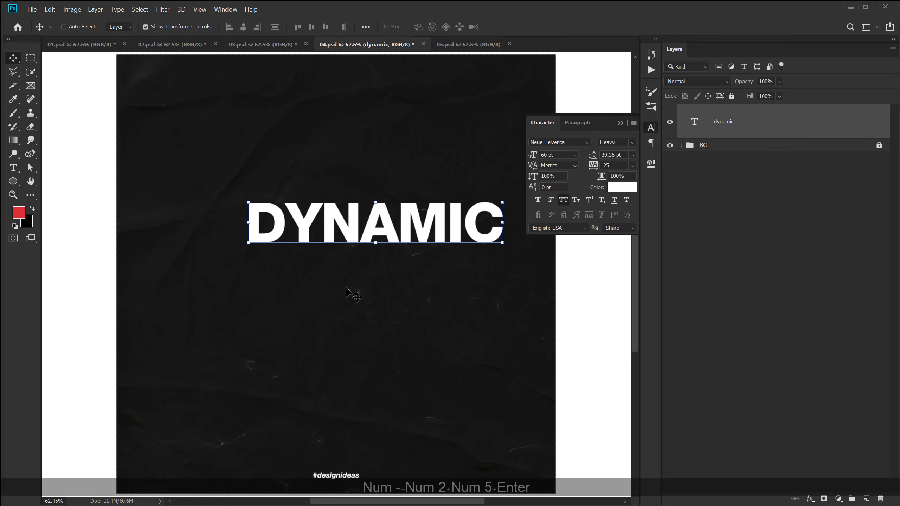
{"action": "left_click", "coordinate": [563, 156]}
{"action": "type", "text": "50"}
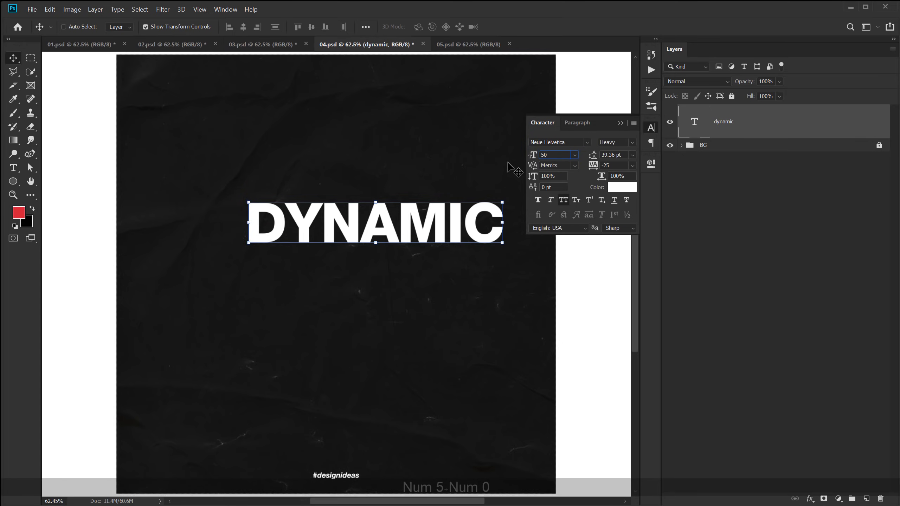
{"action": "key", "text": "Return"}
{"action": "left_click_drag", "start_coordinate": [385, 236], "coordinate": [359, 267]}
Add centre guides, centre DYNAMIC on them, then hide the guides.
{"action": "left_click", "coordinate": [199, 9]}
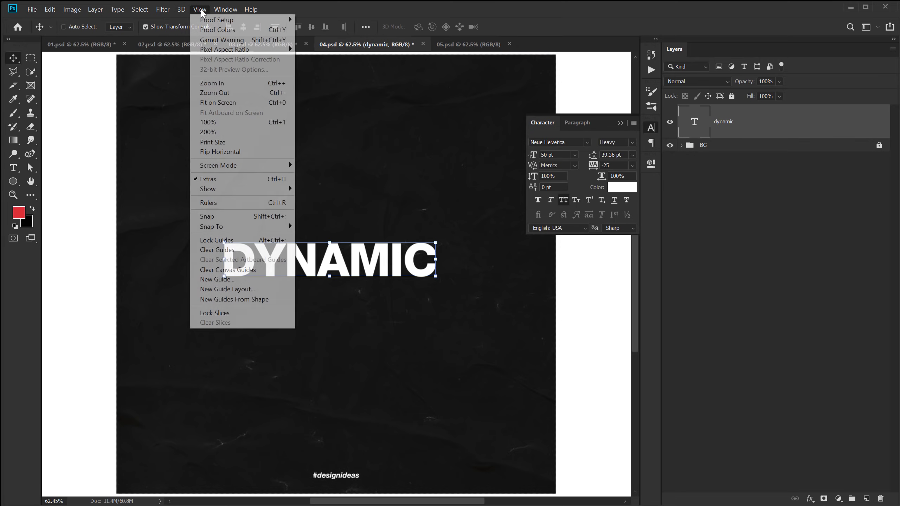
{"action": "left_click", "coordinate": [228, 290]}
{"action": "left_click", "coordinate": [594, 105]}
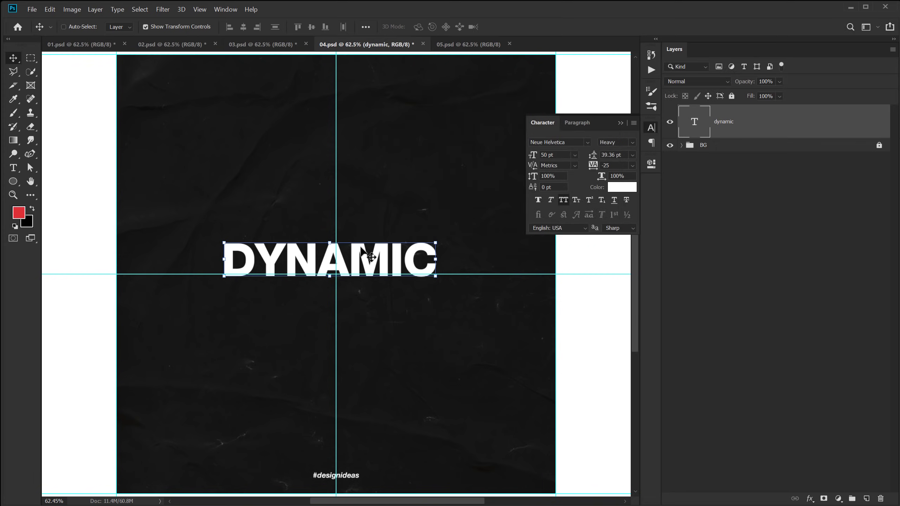
{"action": "left_click_drag", "start_coordinate": [362, 249], "coordinate": [368, 260]}
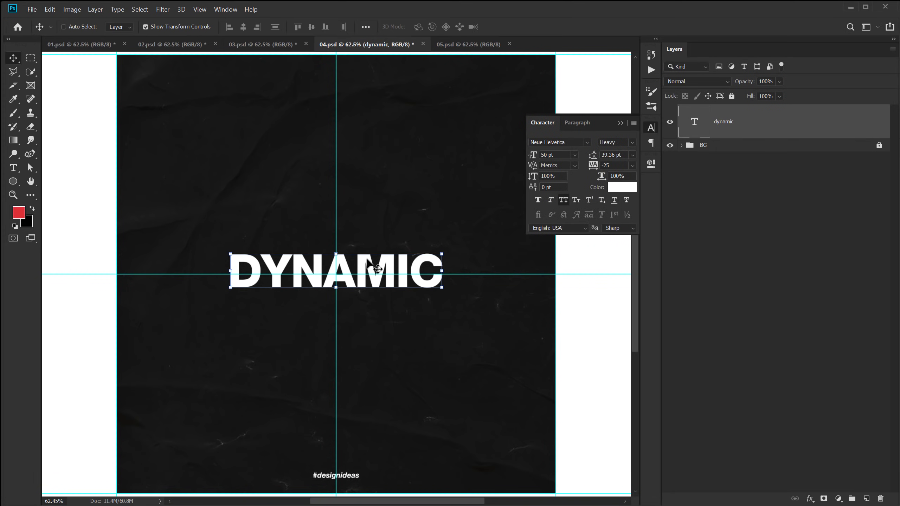
{"action": "key", "text": "Down"}
{"action": "key", "text": "Down"}
{"action": "key", "text": "Down"}
{"action": "key", "text": "Down"}
{"action": "key", "text": "Down"}
{"action": "key", "text": "Down"}
{"action": "key", "text": "Down"}
{"action": "key", "text": "Down"}
{"action": "key", "text": "Down"}
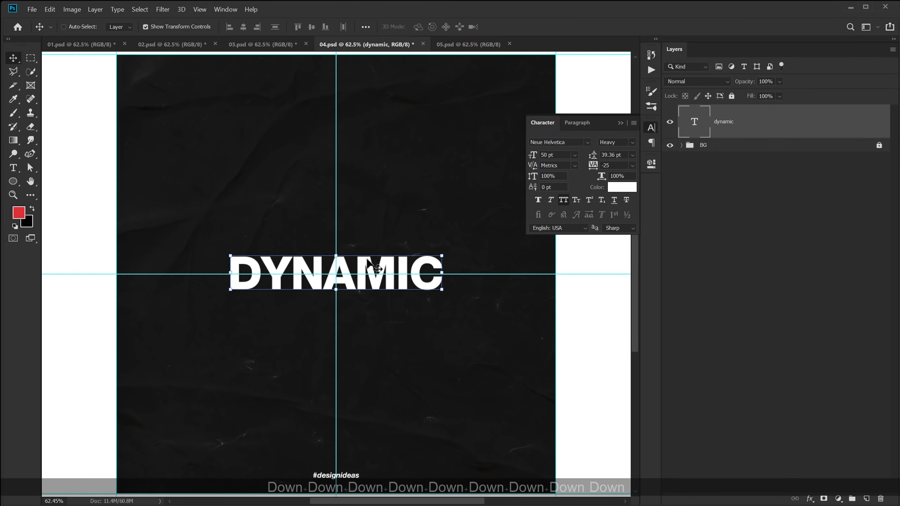
{"action": "key", "text": "Return"}
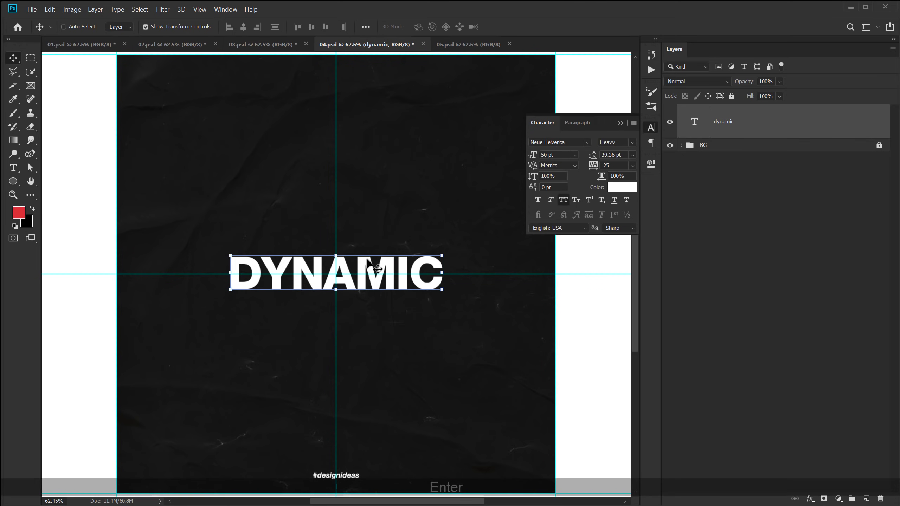
{"action": "key", "text": "ctrl+semicolon"}
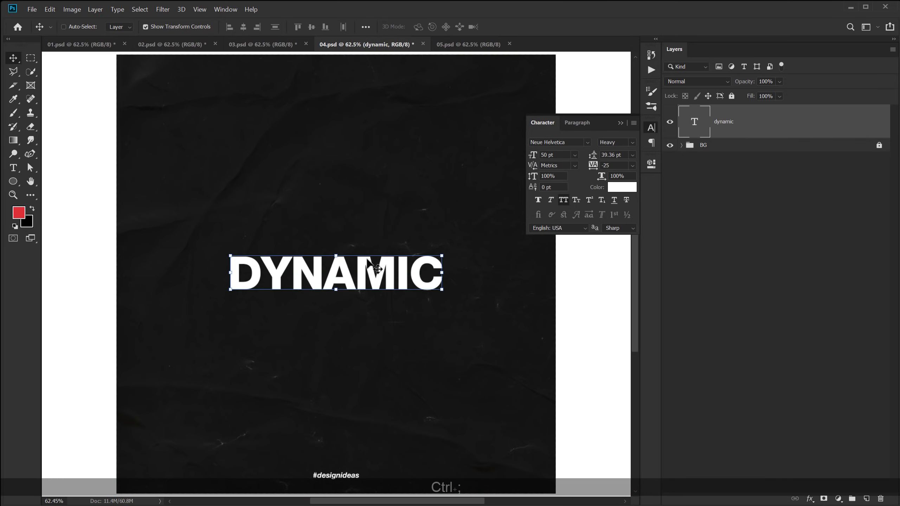
Duplicate DYNAMIC as a smart object into stacked rows above and below the centre line.
{"action": "left_click_drag", "start_coordinate": [368, 273], "coordinate": [367, 242]}
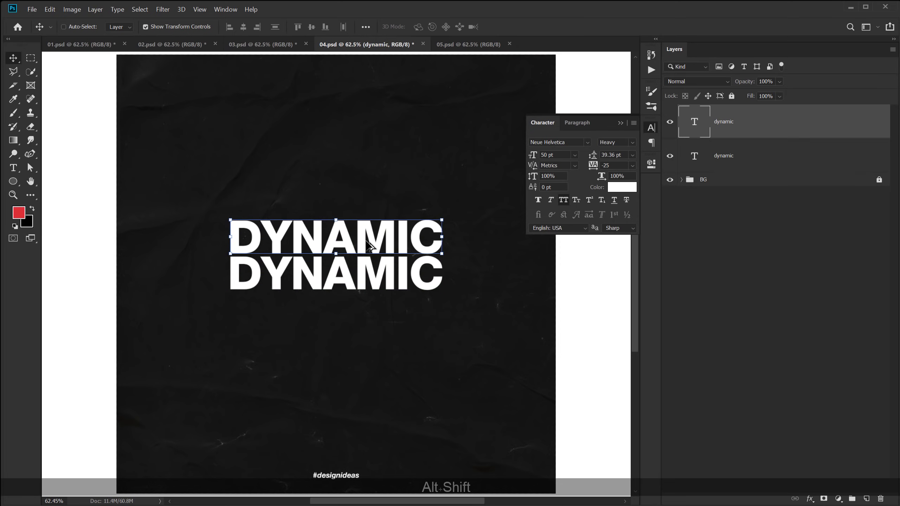
{"action": "right_click", "coordinate": [765, 128]}
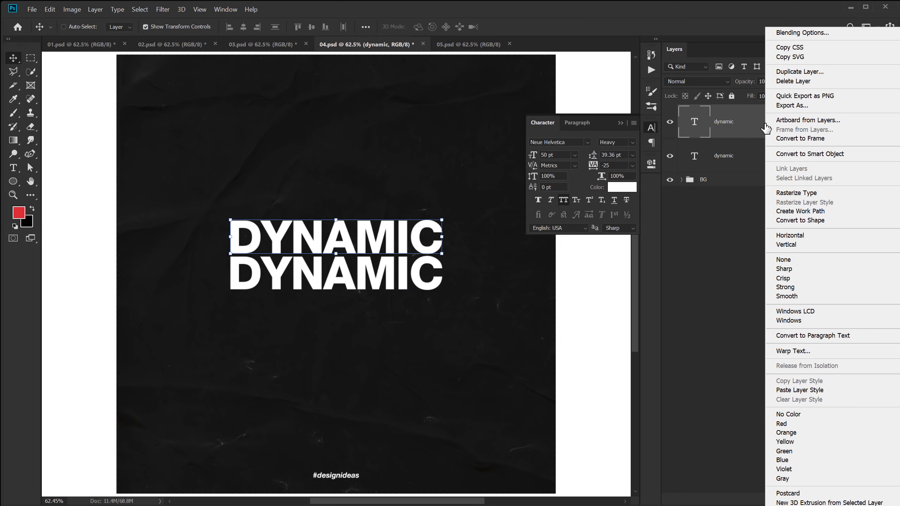
{"action": "left_click", "coordinate": [822, 155]}
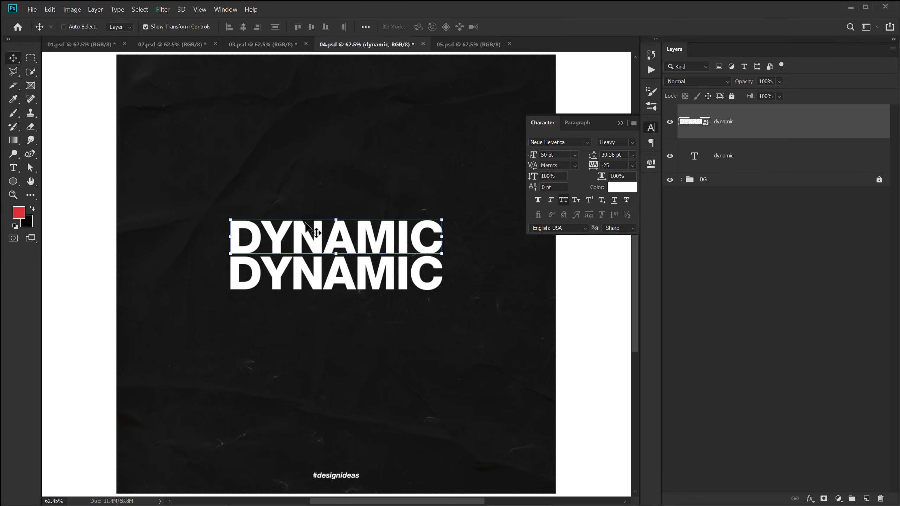
{"action": "left_click_drag", "start_coordinate": [342, 244], "coordinate": [346, 169]}
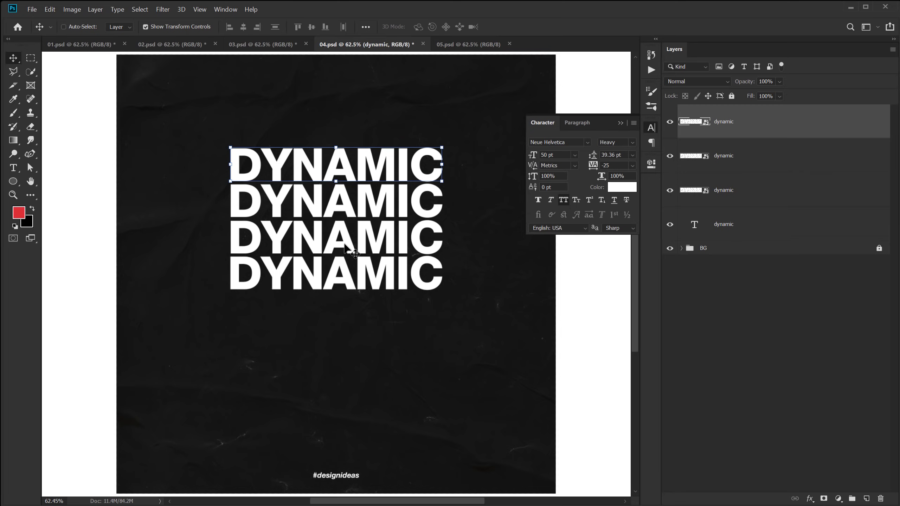
{"action": "left_click_drag", "start_coordinate": [343, 170], "coordinate": [357, 313]}
{"action": "left_click_drag", "start_coordinate": [353, 313], "coordinate": [339, 382]}
Select the live centre DYNAMIC text layer and move it to the top of the layer stack.
{"action": "left_click", "coordinate": [723, 383]}
{"action": "left_click", "coordinate": [333, 282]}
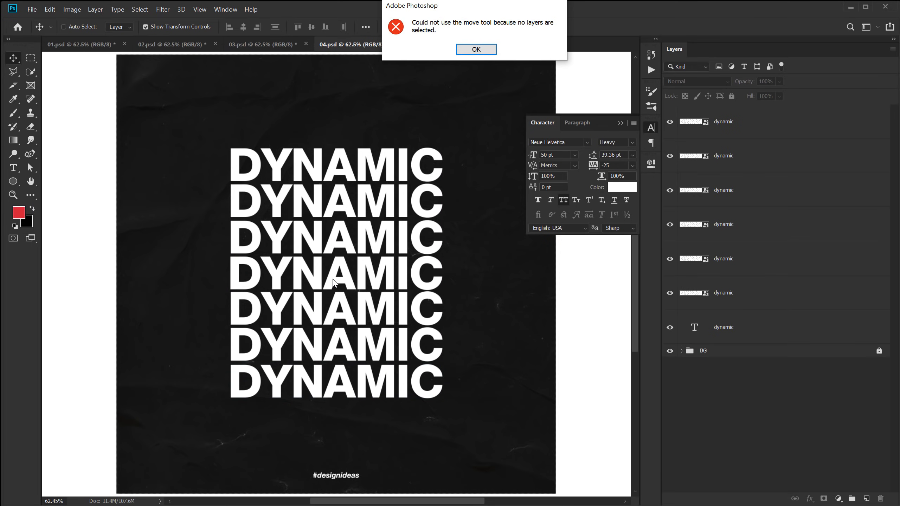
{"action": "left_click", "coordinate": [477, 49]}
{"action": "left_click", "coordinate": [64, 27]}
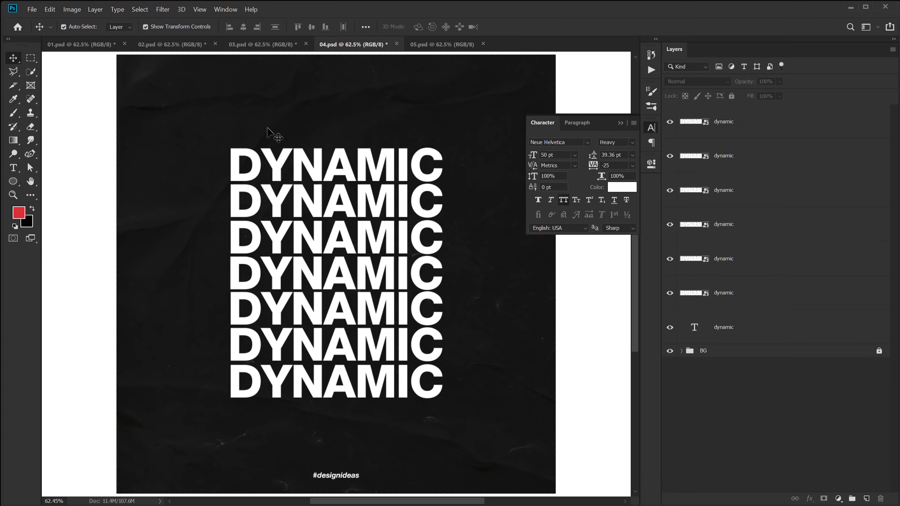
{"action": "left_click", "coordinate": [305, 281]}
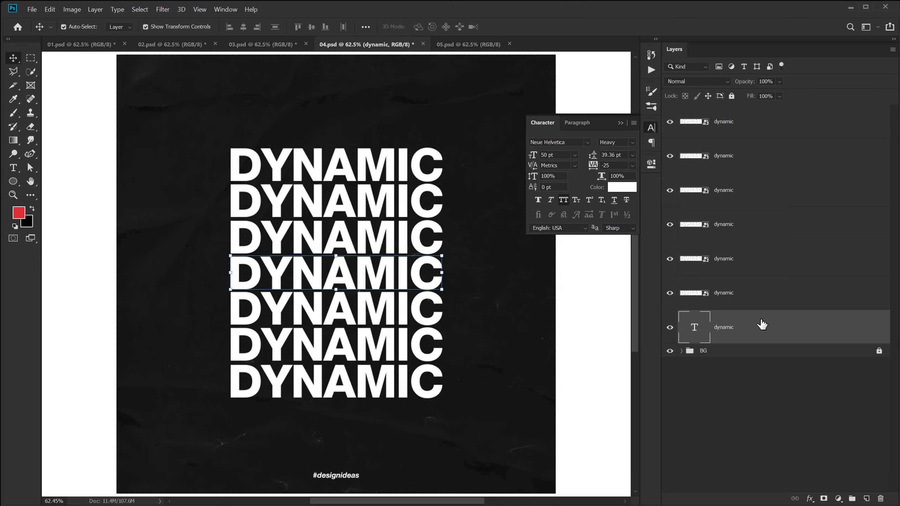
{"action": "left_click_drag", "start_coordinate": [764, 336], "coordinate": [759, 114]}
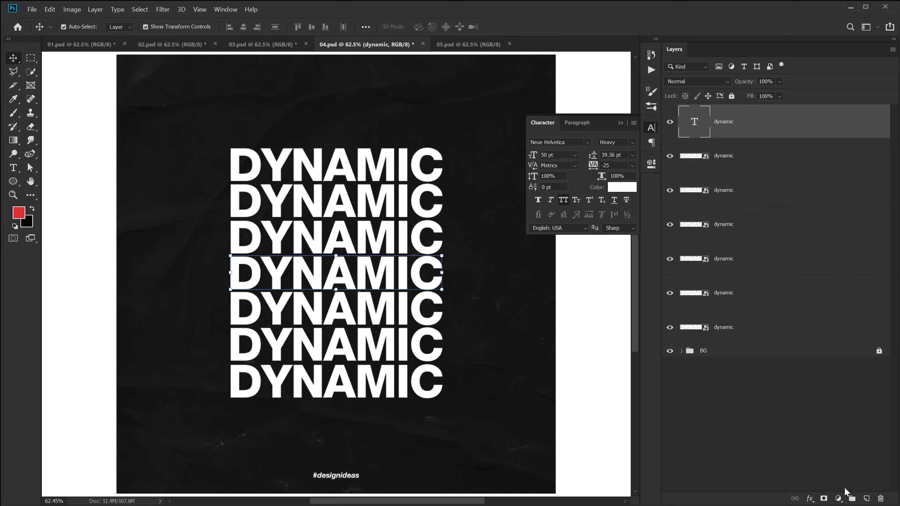
{"action": "left_click", "coordinate": [811, 500]}
Apply a Drop Shadow with 0 px distance, 23% spread and 120 px size to the centre DYNAMIC.
{"action": "left_click", "coordinate": [833, 497]}
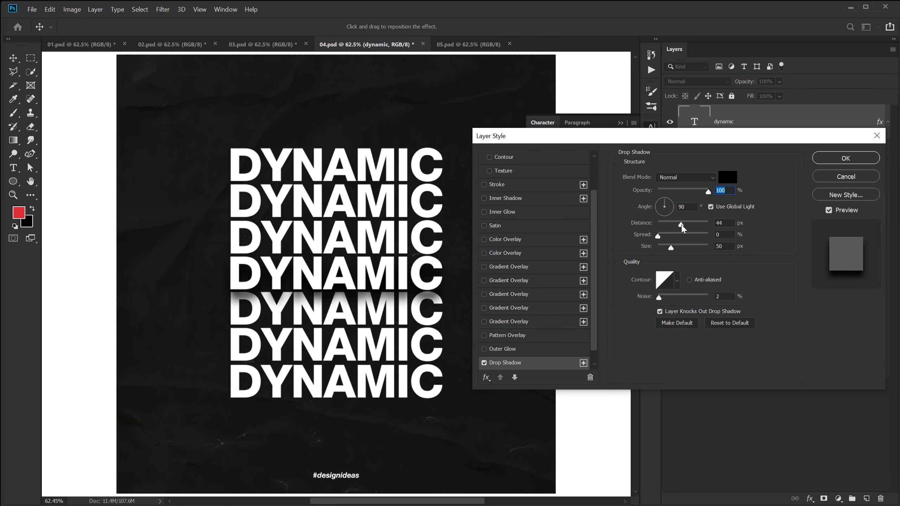
{"action": "left_click_drag", "start_coordinate": [682, 223], "coordinate": [620, 222]}
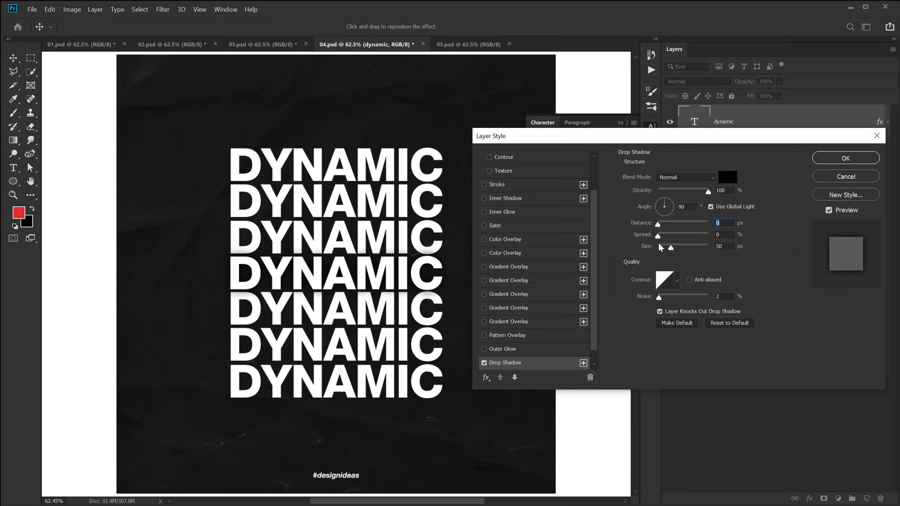
{"action": "mouse_move", "coordinate": [670, 250]}
{"action": "left_mouse_down"}
{"action": "mouse_move", "coordinate": [686, 251]}
{"action": "mouse_move", "coordinate": [670, 236]}
{"action": "left_mouse_up"}
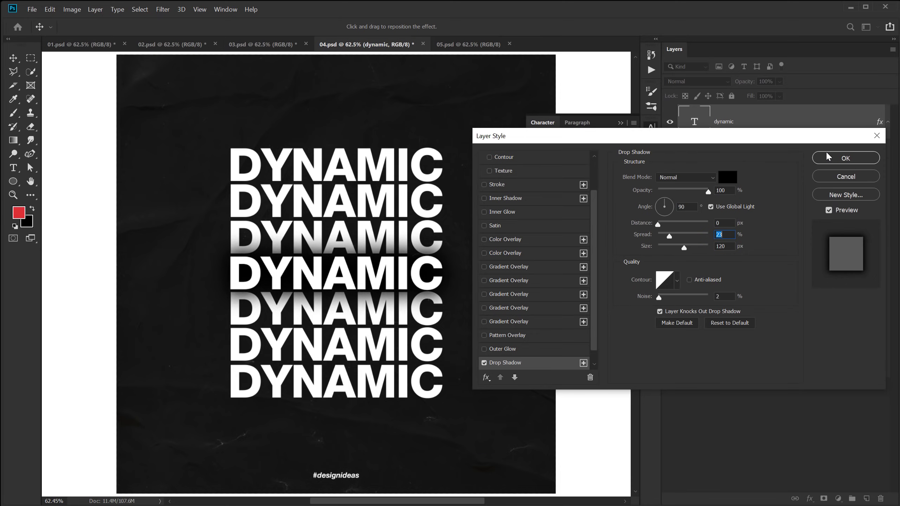
{"action": "left_click", "coordinate": [845, 158]}
{"action": "left_click", "coordinate": [798, 347]}
{"action": "left_click", "coordinate": [759, 426]}
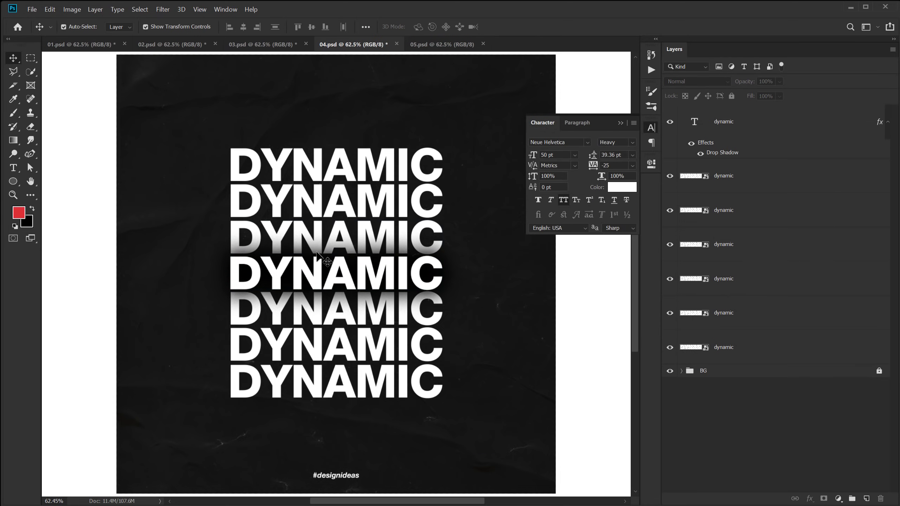
Mask each of the three upper DYNAMIC copies to a thin rectangular strip of its line.
{"action": "scroll", "coordinate": [341, 237], "scroll_direction": "up", "scroll_amount": 1}
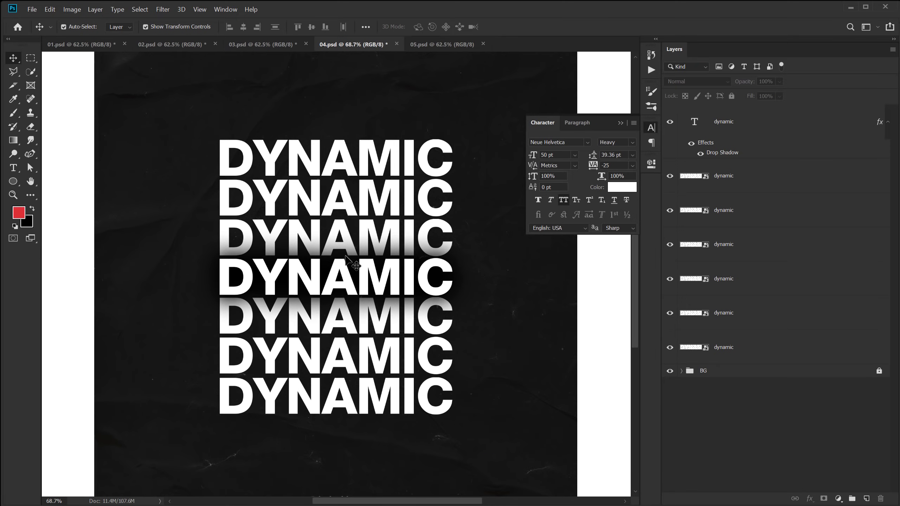
{"action": "left_click", "coordinate": [367, 230]}
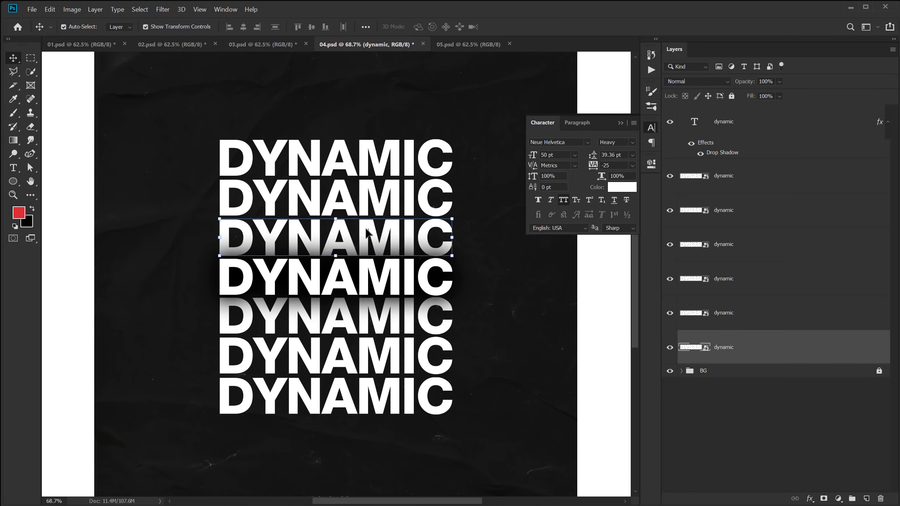
{"action": "left_click", "coordinate": [31, 59]}
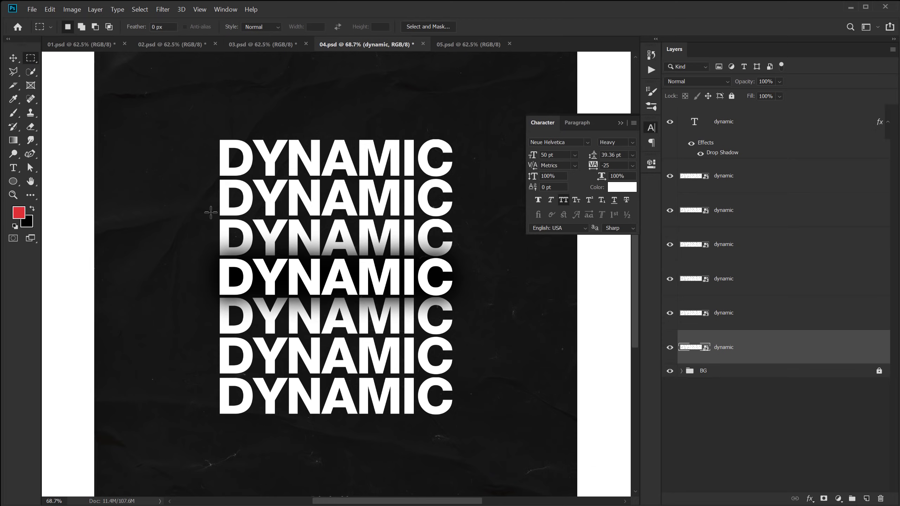
{"action": "left_click_drag", "start_coordinate": [214, 244], "coordinate": [478, 200]}
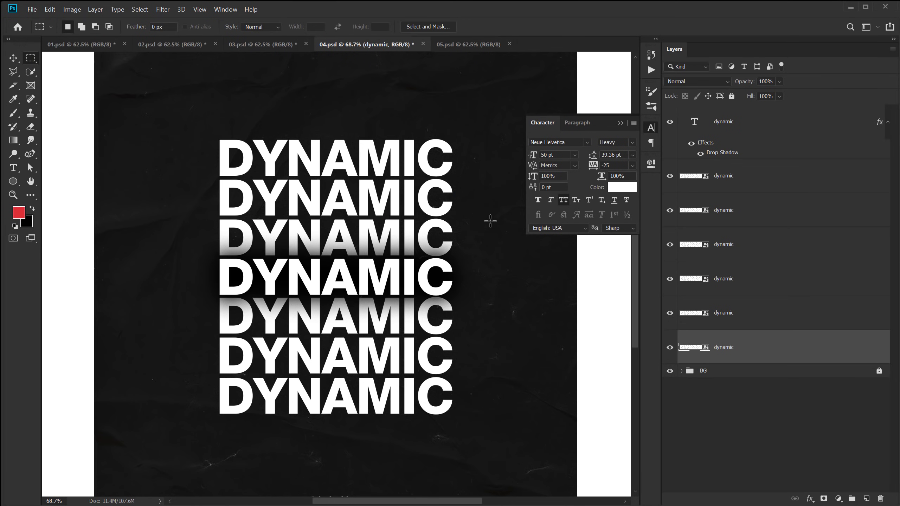
{"action": "left_click", "coordinate": [824, 499]}
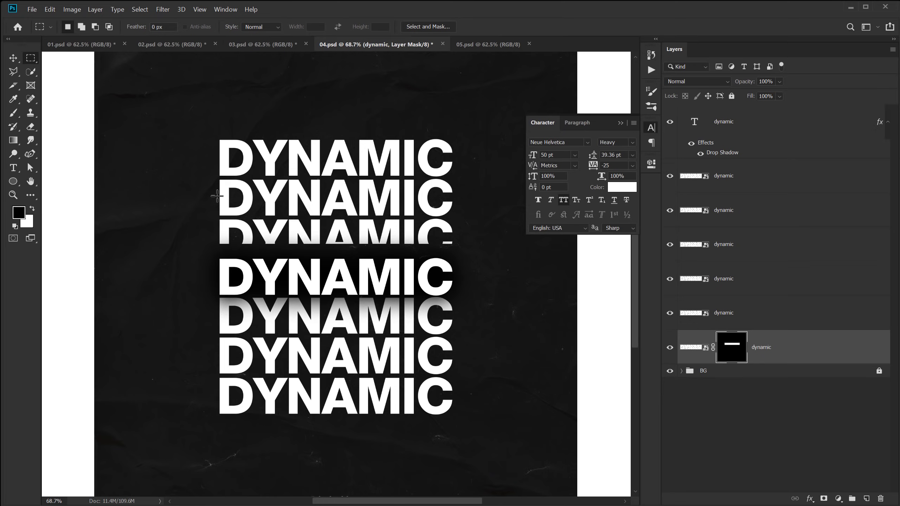
{"action": "left_click_drag", "start_coordinate": [211, 198], "coordinate": [465, 165]}
{"action": "left_click", "coordinate": [733, 316]}
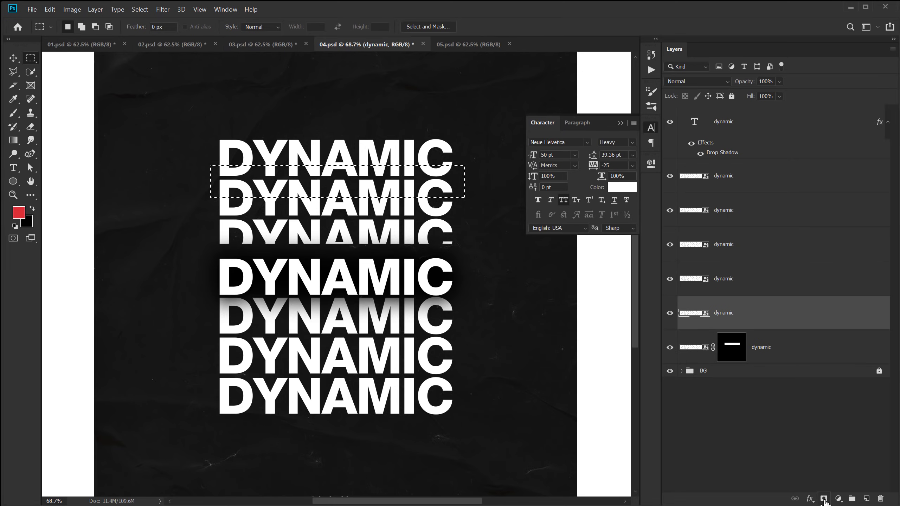
{"action": "left_click", "coordinate": [824, 498]}
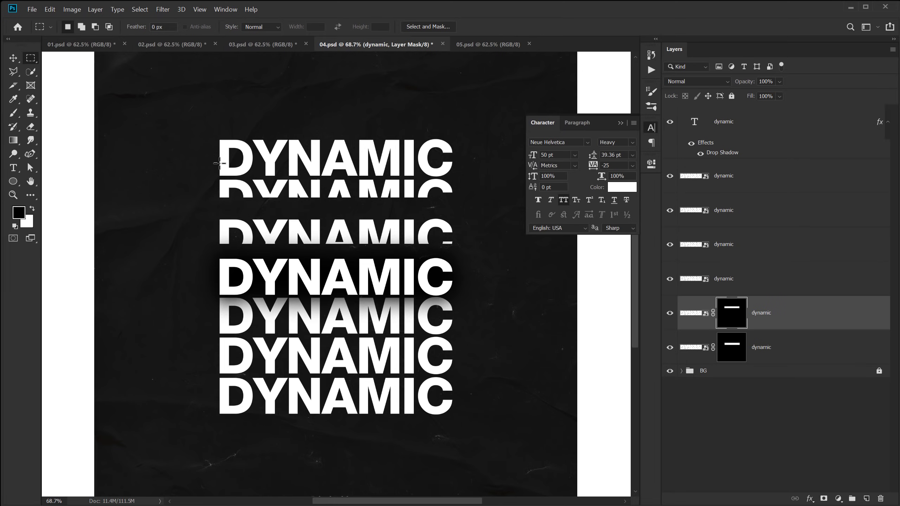
{"action": "left_click_drag", "start_coordinate": [207, 150], "coordinate": [466, 112]}
{"action": "left_click", "coordinate": [734, 285]}
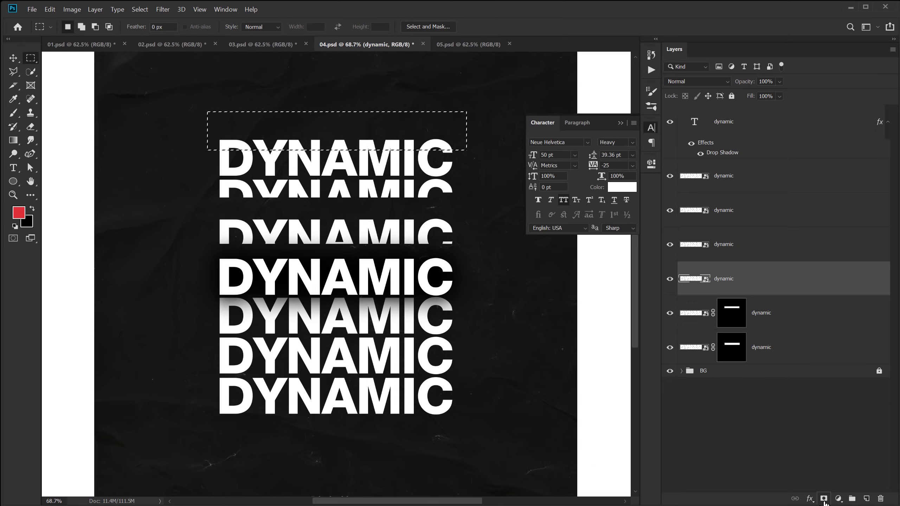
{"action": "left_click", "coordinate": [824, 499]}
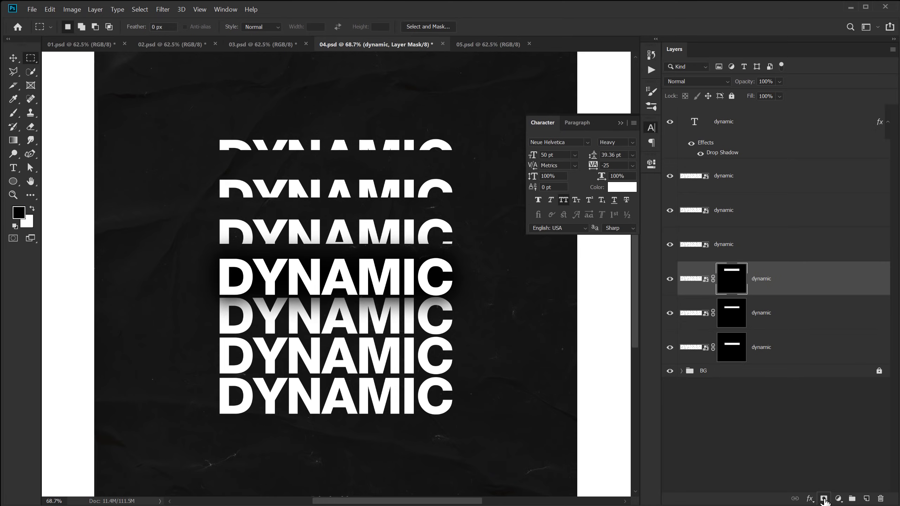
Drag the three sliced upper copies down into a tight stack above the centre word.
{"action": "left_click", "coordinate": [13, 57]}
{"action": "left_click_drag", "start_coordinate": [297, 233], "coordinate": [298, 243]}
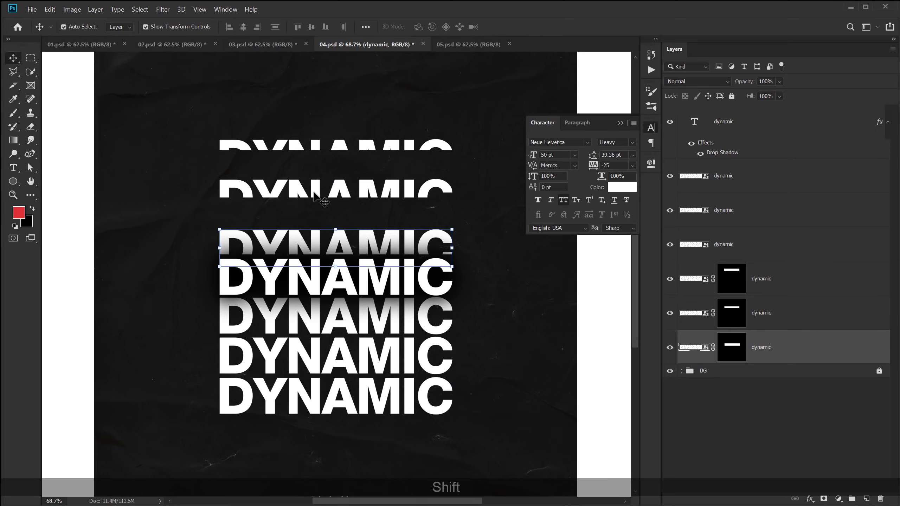
{"action": "left_click_drag", "start_coordinate": [310, 193], "coordinate": [311, 222]}
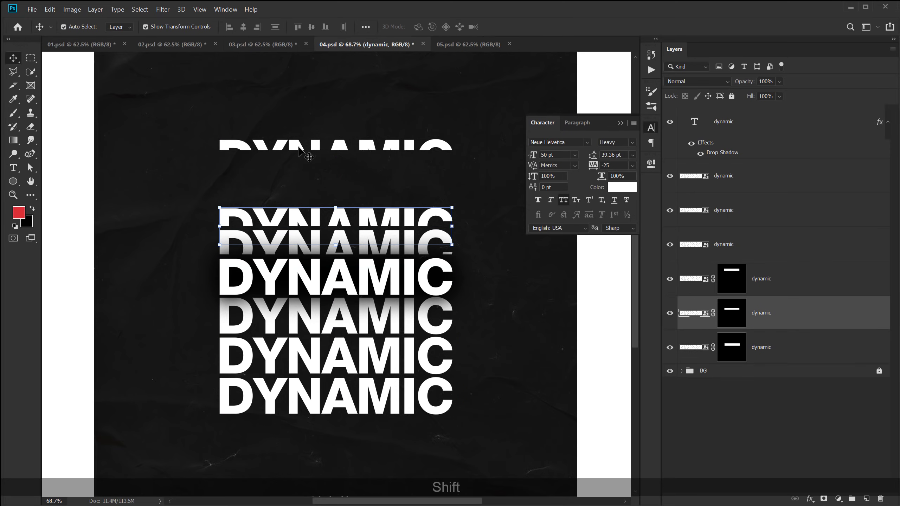
{"action": "left_click_drag", "start_coordinate": [312, 146], "coordinate": [299, 206]}
{"action": "left_click", "coordinate": [307, 238]}
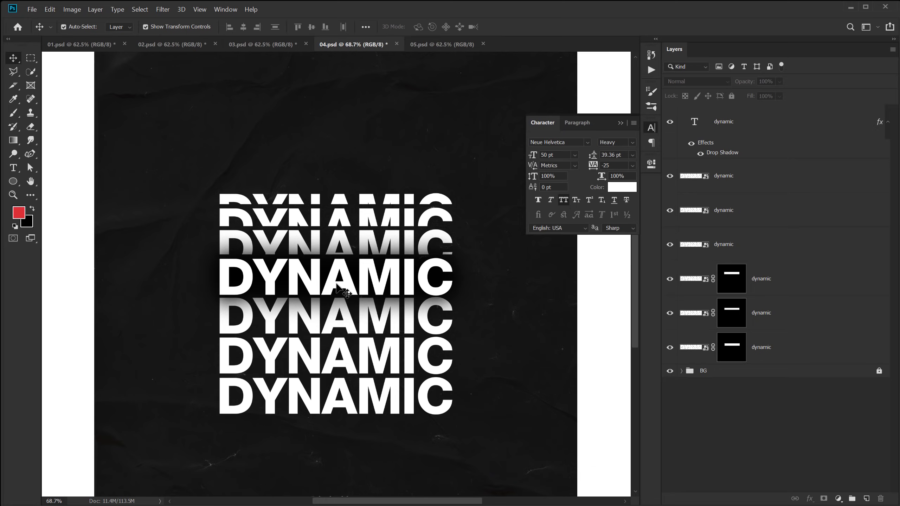
Mask the fourth, fifth and bottom DYNAMIC copies each to a rectangular strip of its line.
{"action": "left_click", "coordinate": [352, 330]}
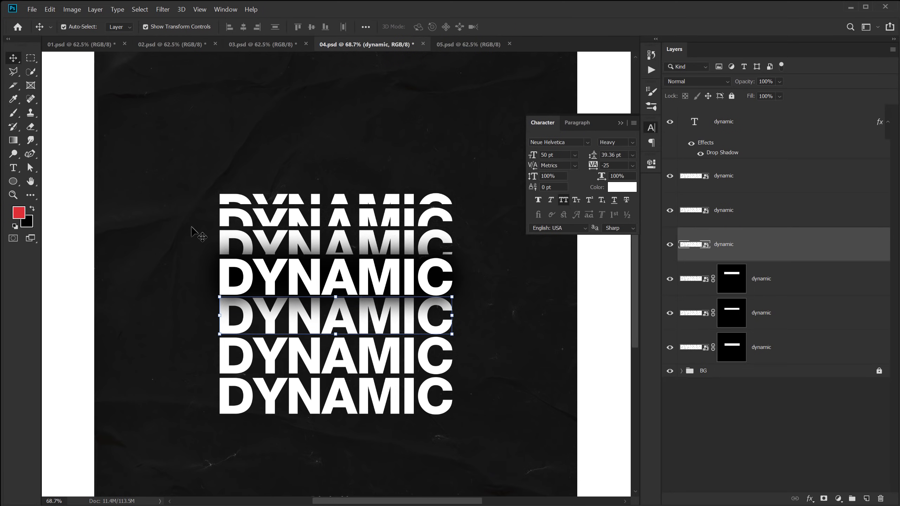
{"action": "left_click", "coordinate": [30, 57]}
{"action": "key", "text": "ctrl+d"}
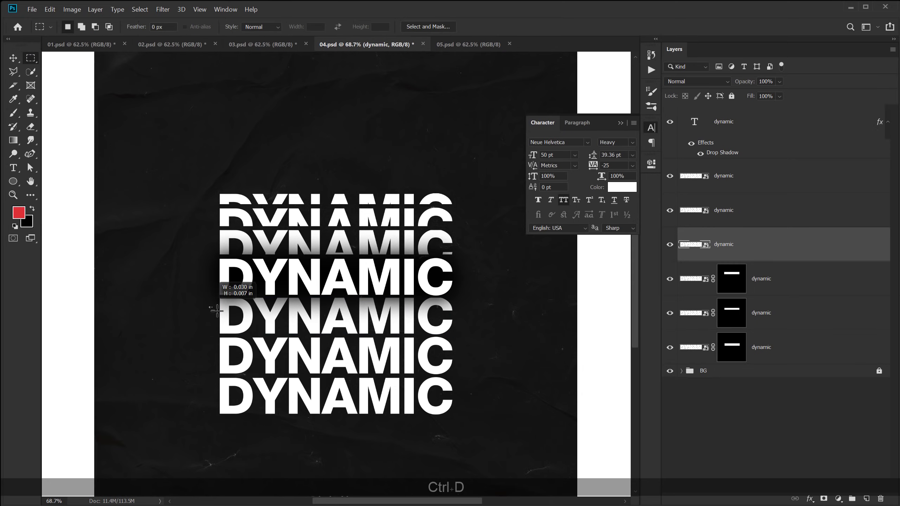
{"action": "left_click_drag", "start_coordinate": [210, 307], "coordinate": [483, 343]}
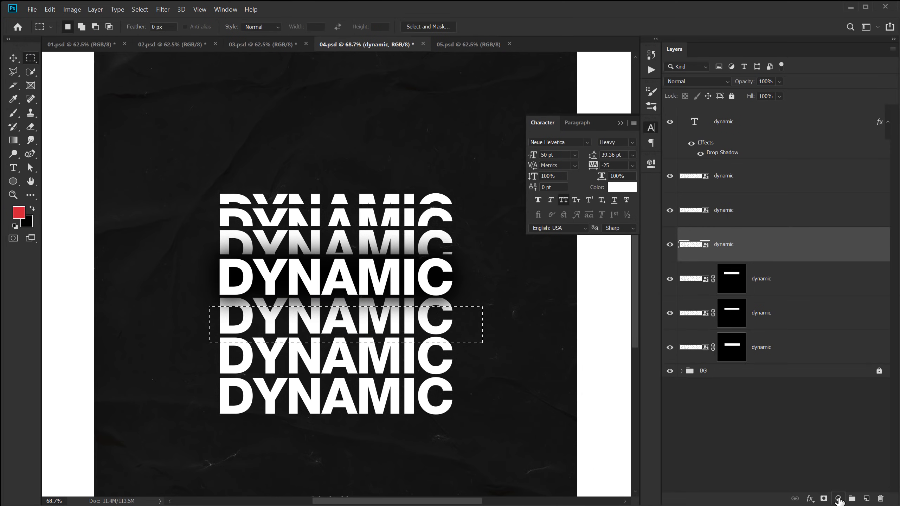
{"action": "left_click", "coordinate": [824, 499]}
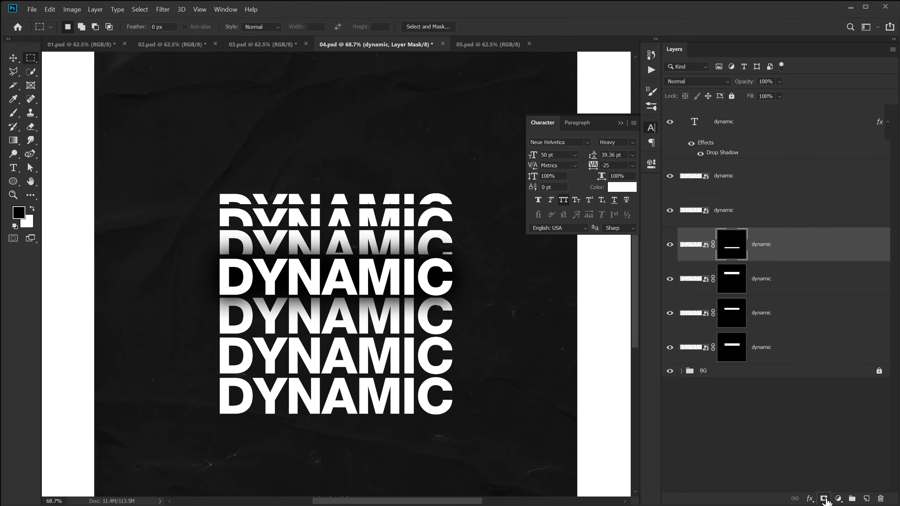
{"action": "left_click", "coordinate": [730, 212]}
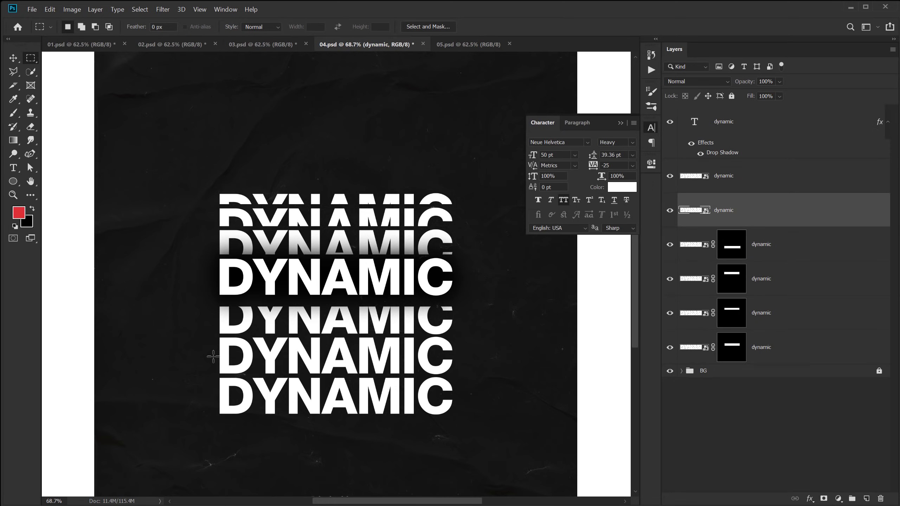
{"action": "left_click_drag", "start_coordinate": [213, 356], "coordinate": [463, 377]}
{"action": "left_click", "coordinate": [823, 499]}
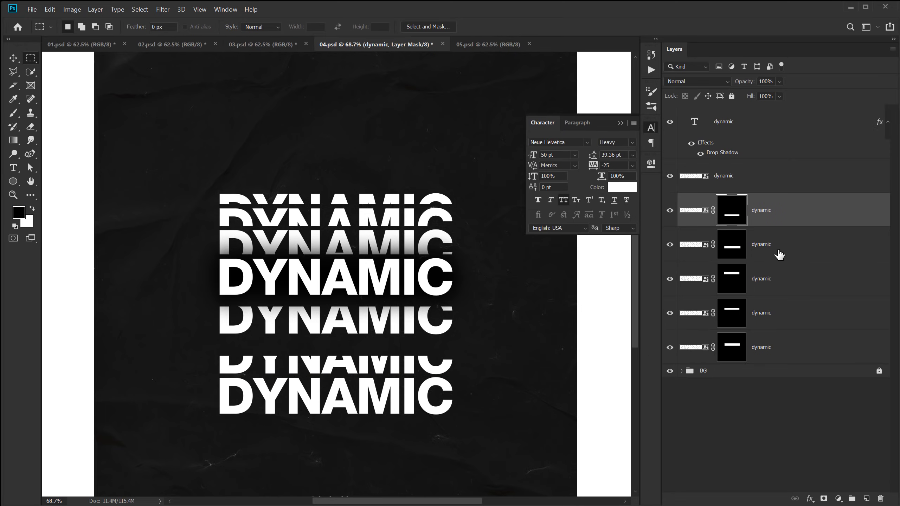
{"action": "left_click", "coordinate": [728, 181]}
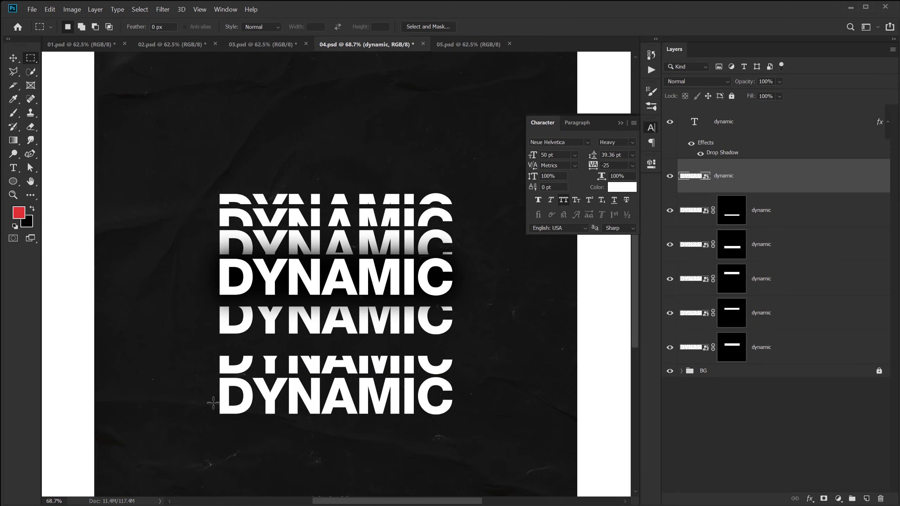
{"action": "left_click_drag", "start_coordinate": [212, 403], "coordinate": [467, 430]}
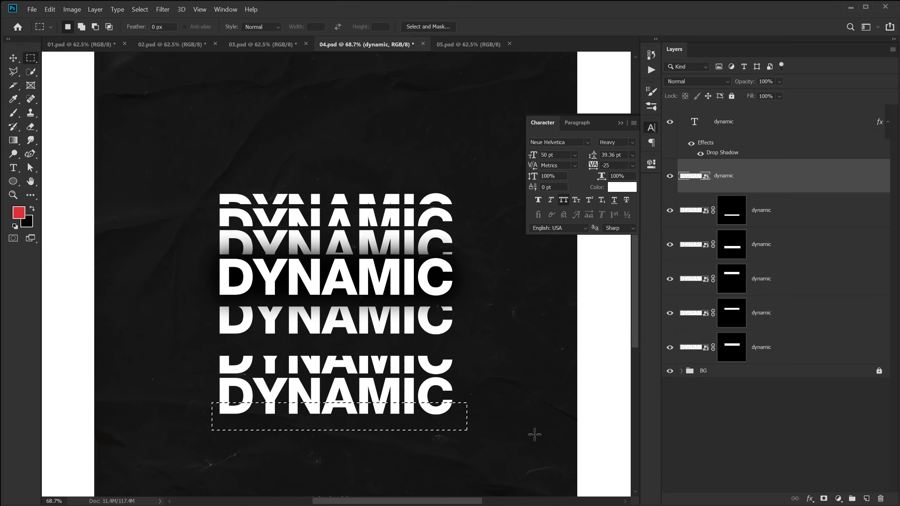
{"action": "left_click", "coordinate": [822, 499]}
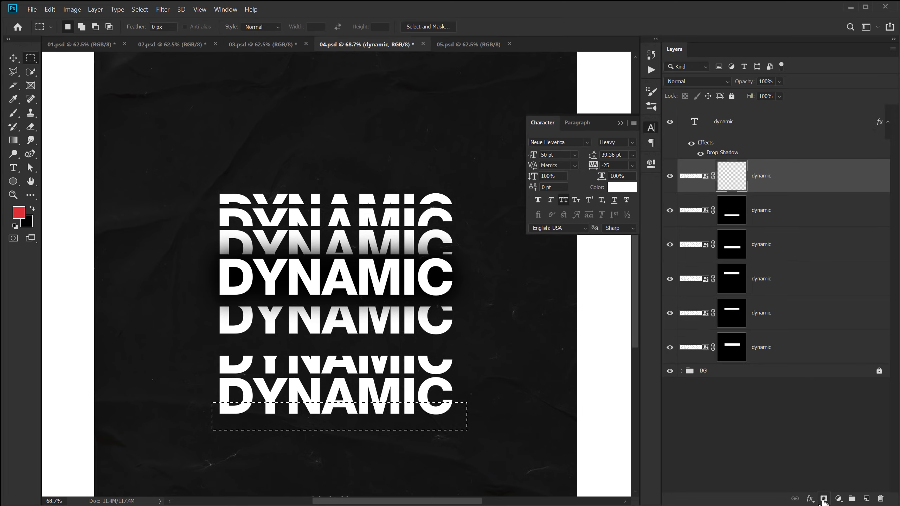
Drag the three lower slices up to stack tightly beneath the centre word, then fit the poster on screen.
{"action": "left_click", "coordinate": [13, 58]}
{"action": "left_click_drag", "start_coordinate": [317, 327], "coordinate": [315, 321]}
{"action": "left_click_drag", "start_coordinate": [315, 372], "coordinate": [312, 348]}
{"action": "left_click_drag", "start_coordinate": [316, 411], "coordinate": [314, 364]}
{"action": "left_click", "coordinate": [713, 435]}
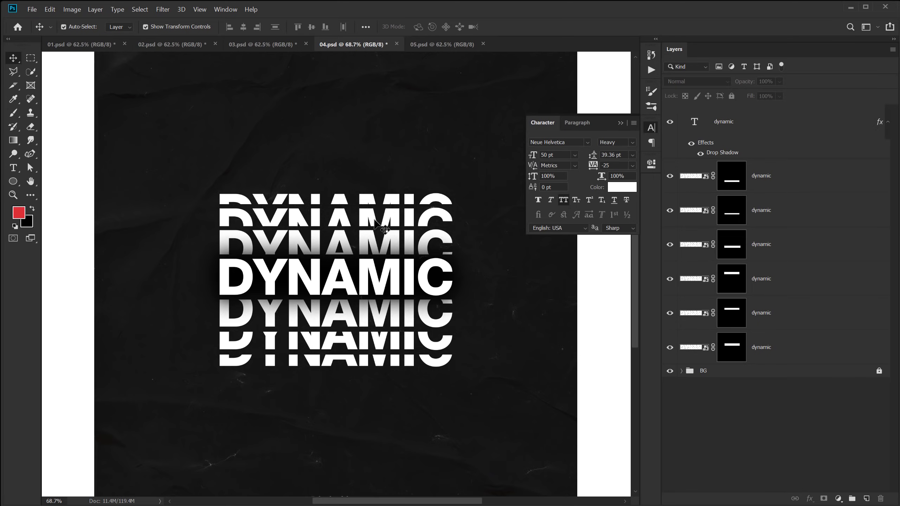
{"action": "key", "text": "ctrl+0"}
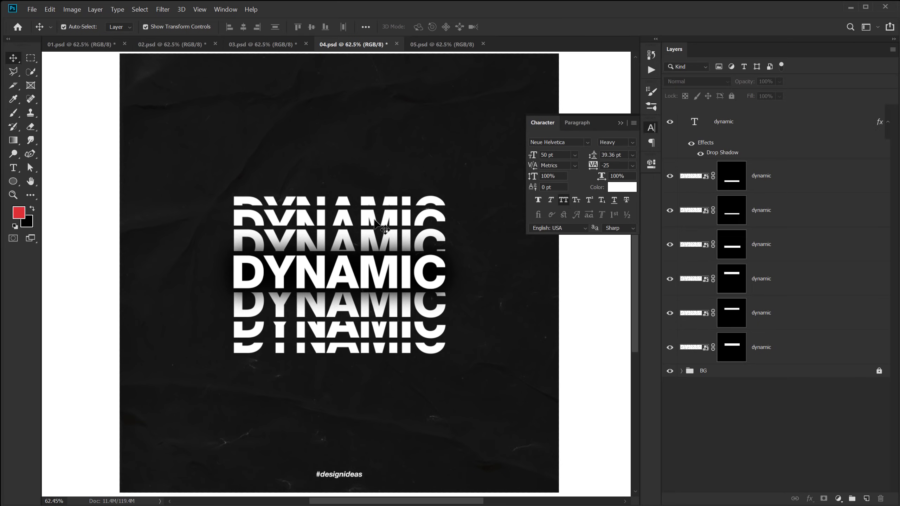
Set Fill to 73% on all six sliced DYNAMIC copies, then switch to 05.psd.
{"action": "left_click", "coordinate": [621, 122]}
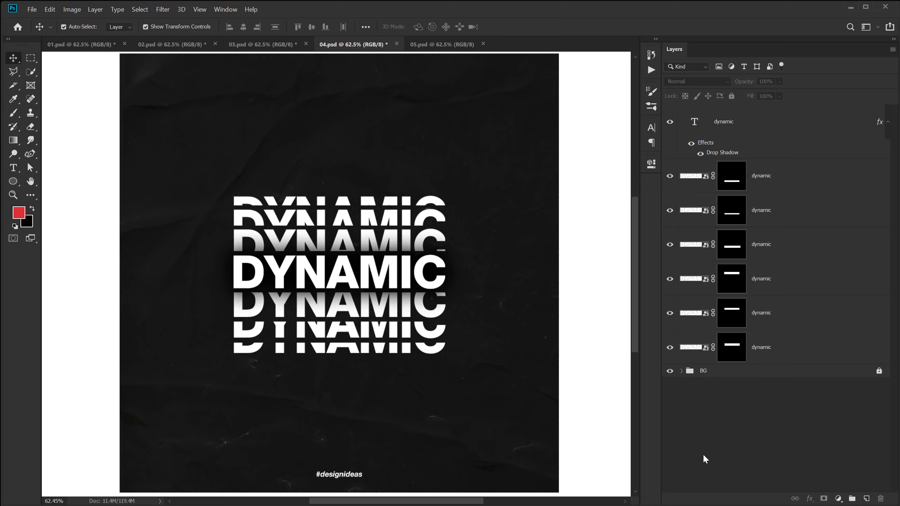
{"action": "left_click", "coordinate": [397, 284]}
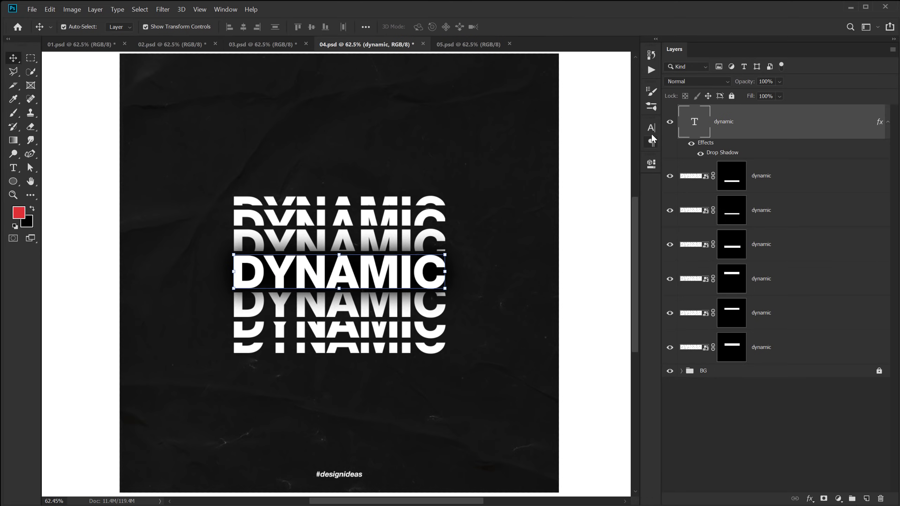
{"action": "left_click", "coordinate": [790, 187]}
{"action": "left_click", "coordinate": [767, 343], "text": "shift"}
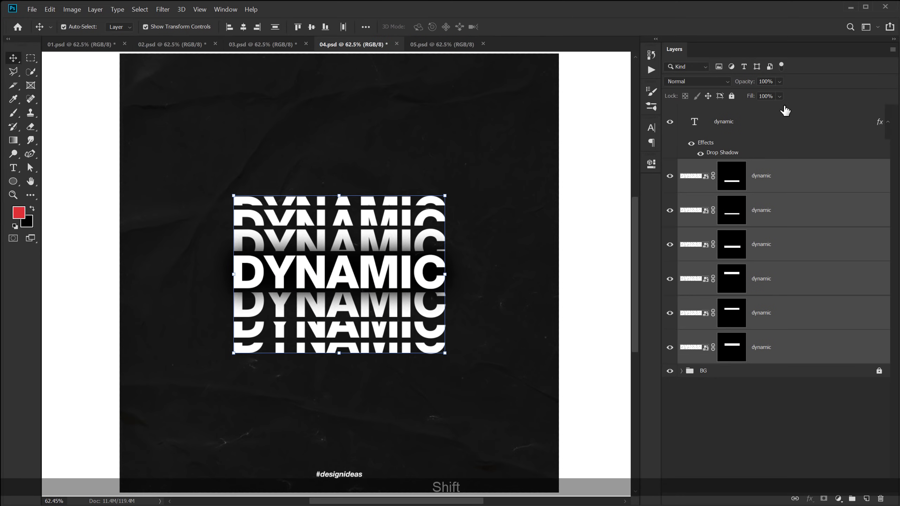
{"action": "left_click", "coordinate": [781, 97]}
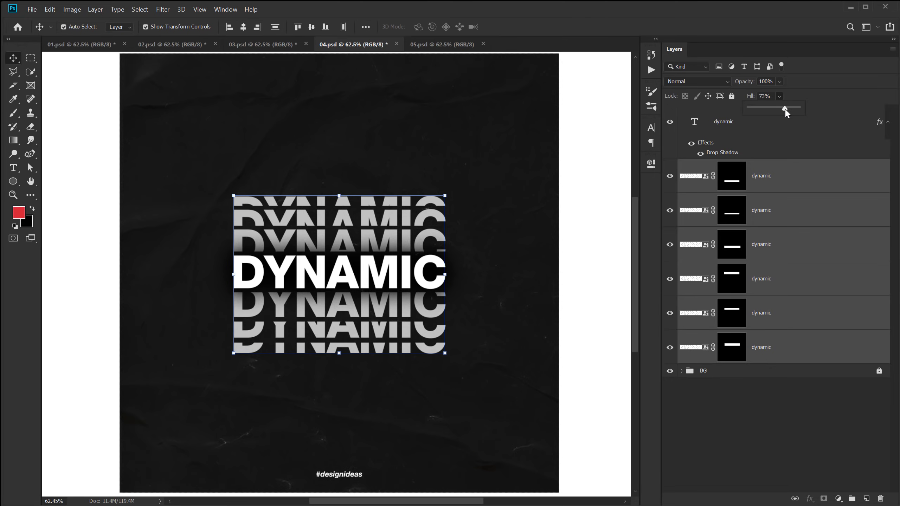
{"action": "left_click", "coordinate": [324, 245]}
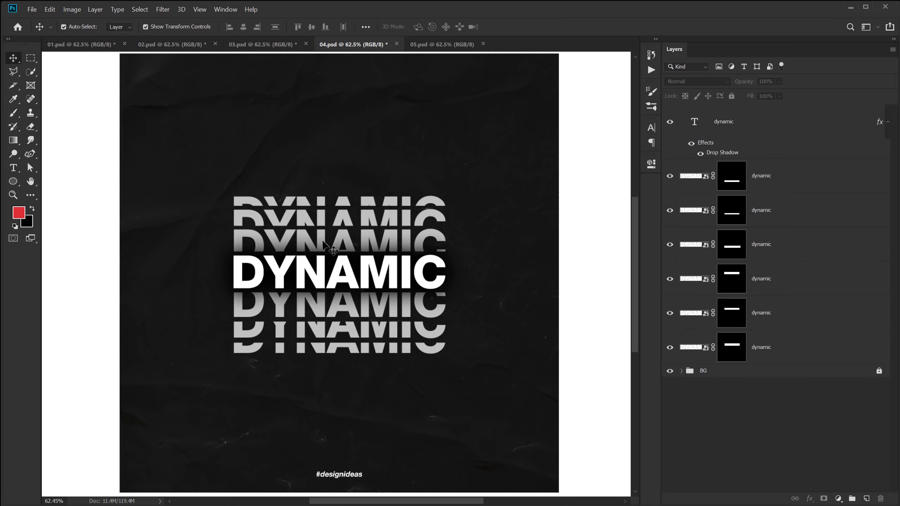
{"action": "left_click", "coordinate": [437, 46]}
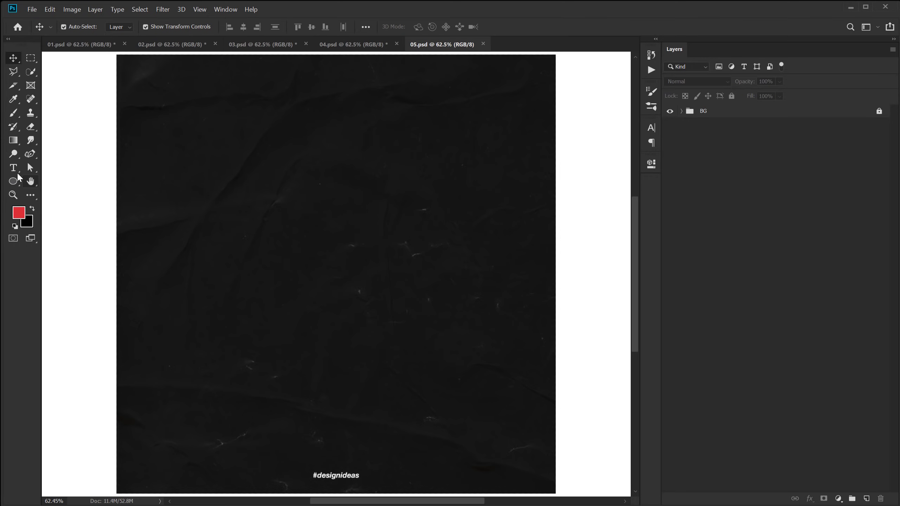
{"action": "key", "text": "t"}
{"action": "left_click", "coordinate": [185, 293]}
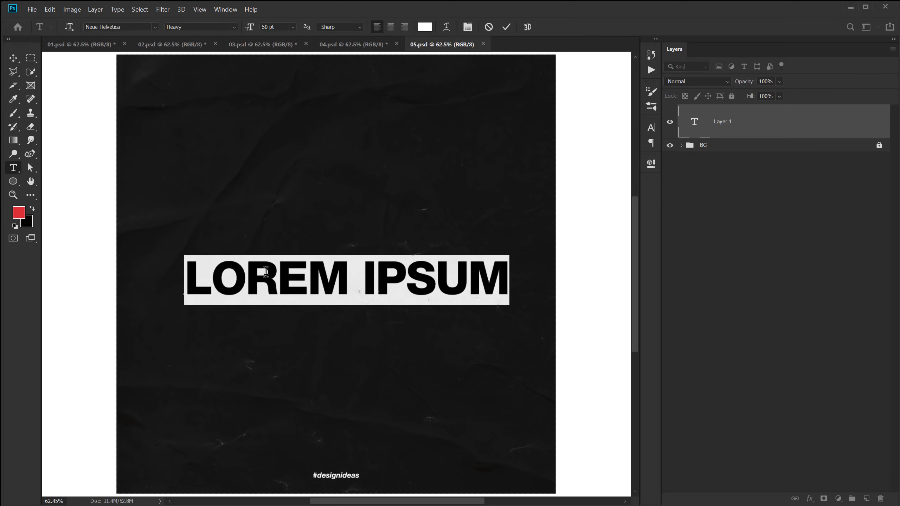
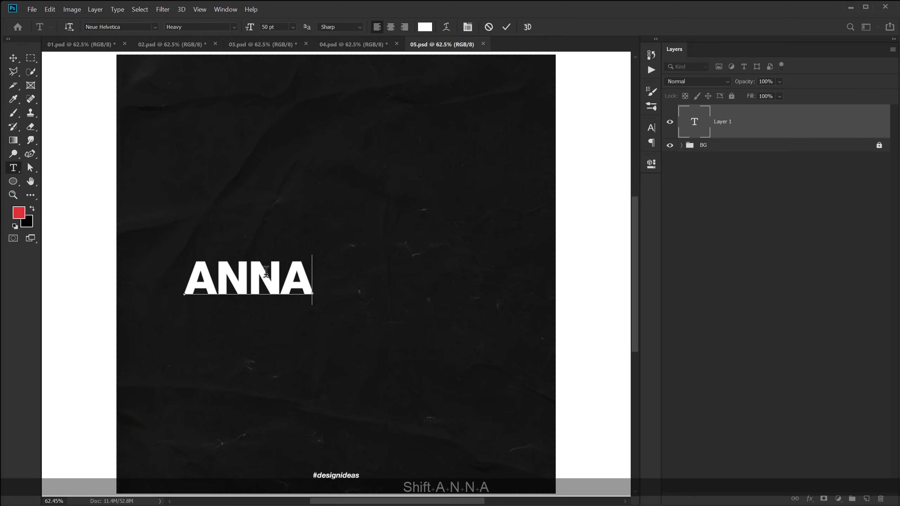
{"action": "key", "text": "Return"}
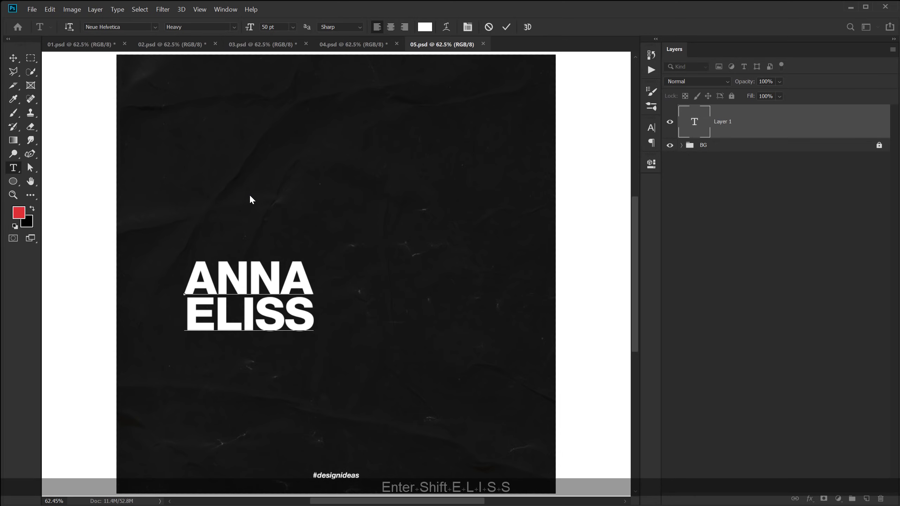
{"action": "left_click", "coordinate": [13, 58]}
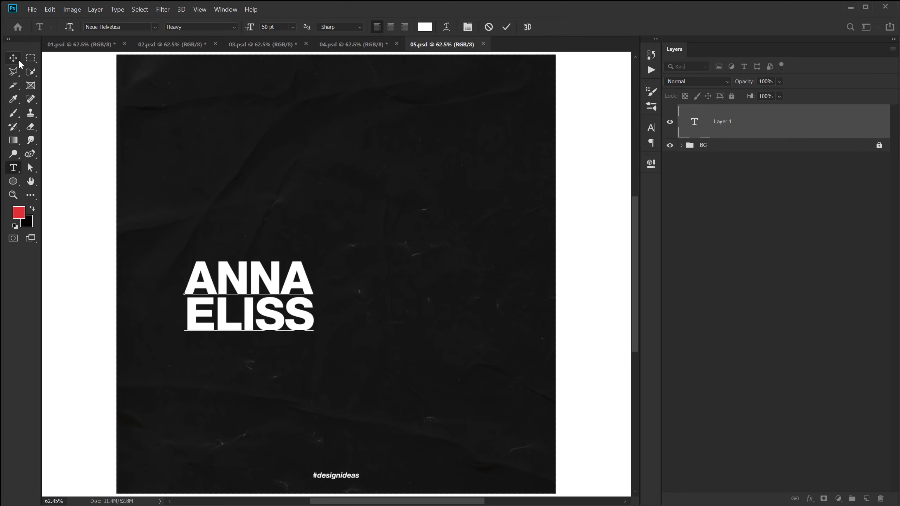
Turn off All Caps, make Eliss Light weight, and set tracking 0 with 43.36 pt leading.
{"action": "left_click", "coordinate": [652, 126]}
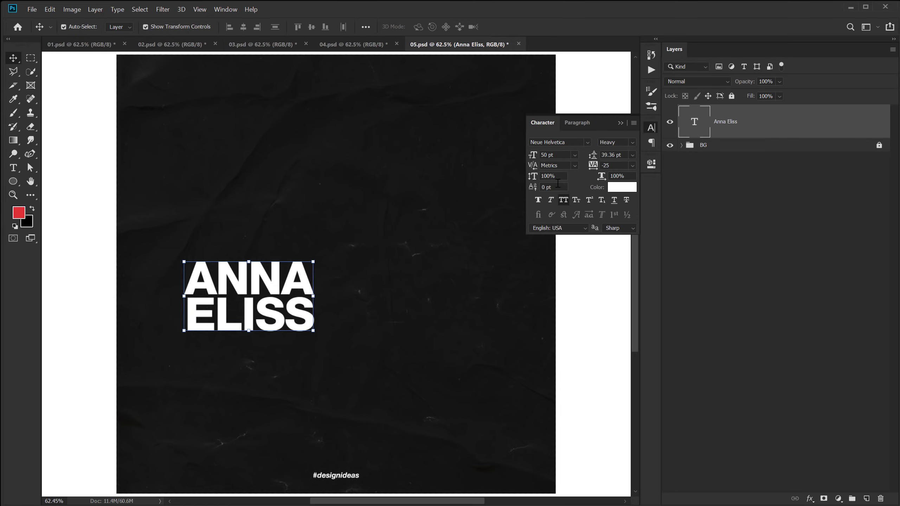
{"action": "left_click", "coordinate": [563, 200]}
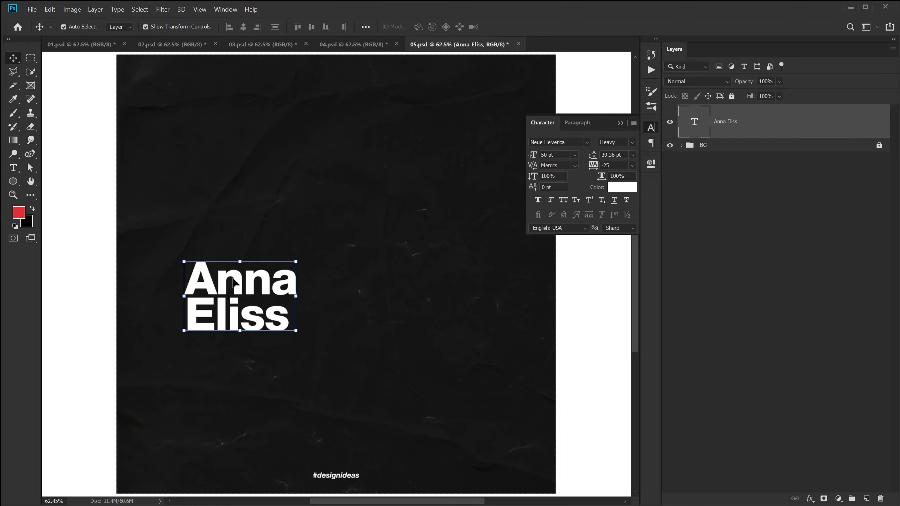
{"action": "double_click", "coordinate": [233, 283]}
{"action": "left_click_drag", "start_coordinate": [186, 315], "coordinate": [306, 315]}
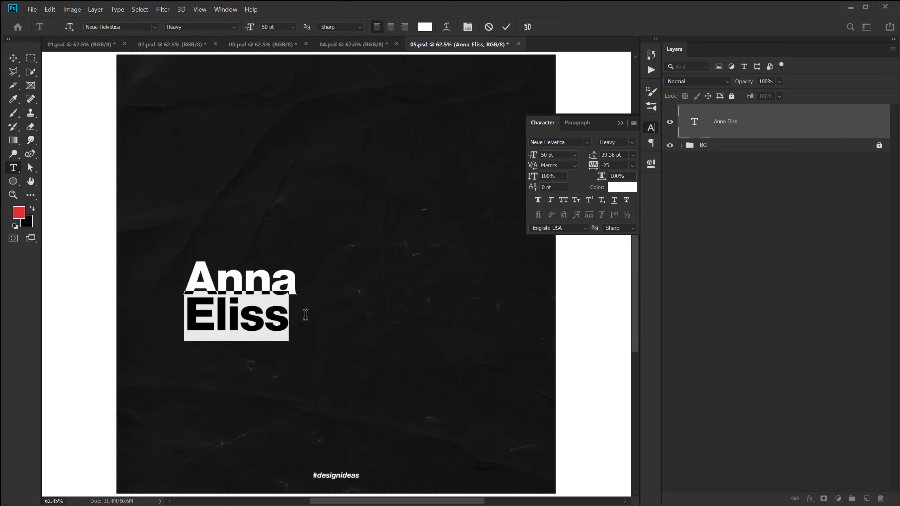
{"action": "left_click", "coordinate": [632, 142]}
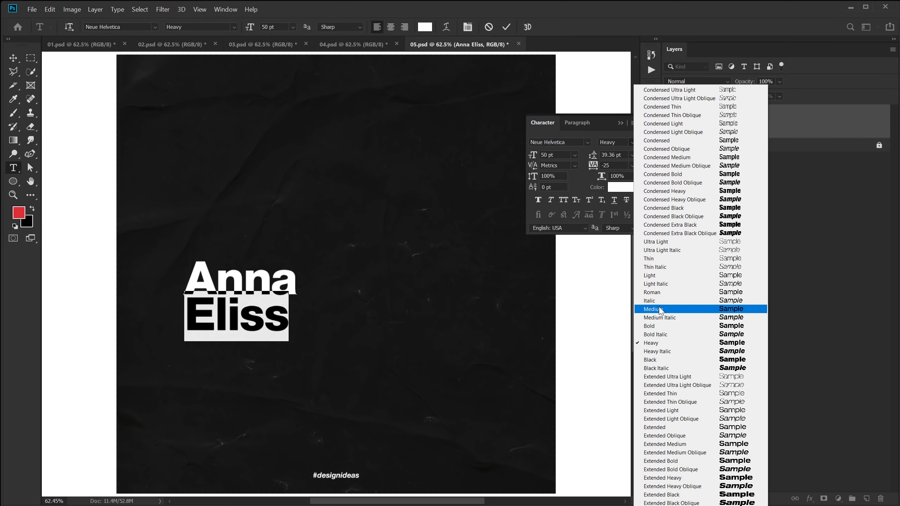
{"action": "left_click", "coordinate": [659, 276]}
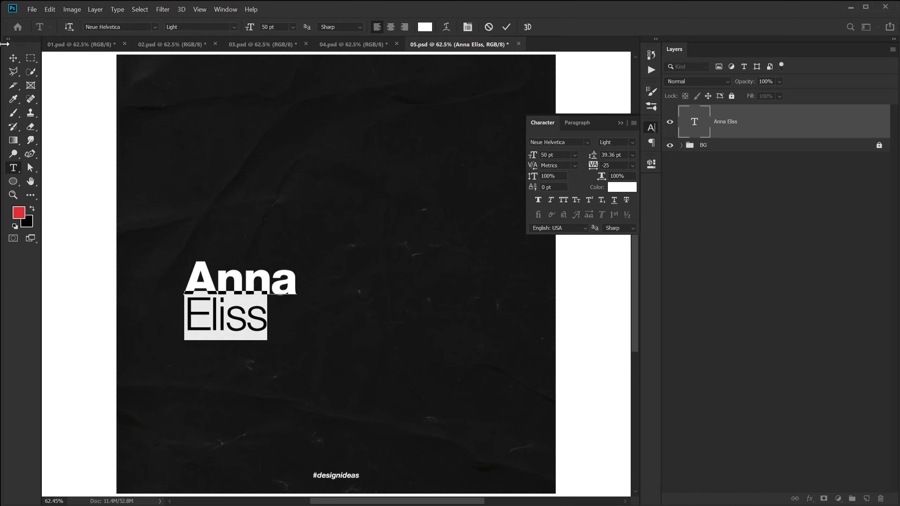
{"action": "left_click", "coordinate": [16, 61]}
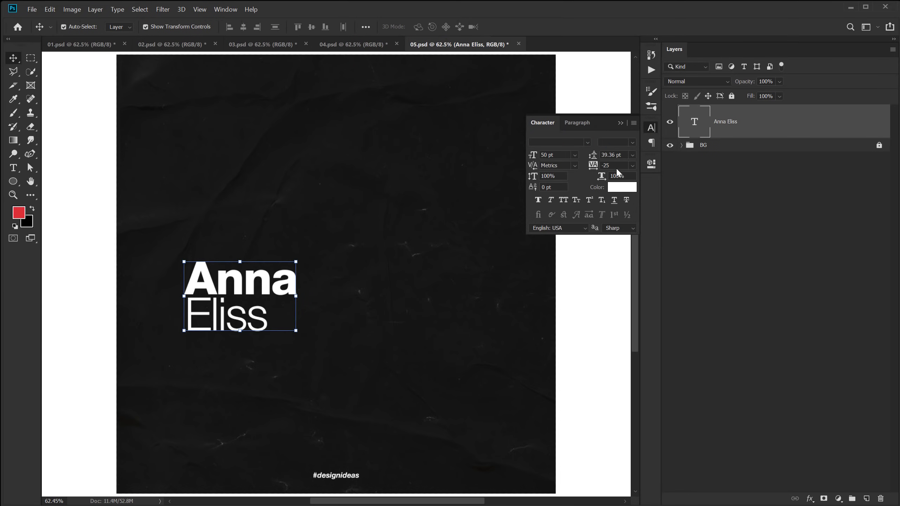
{"action": "type", "text": "0"}
{"action": "key", "text": "Return"}
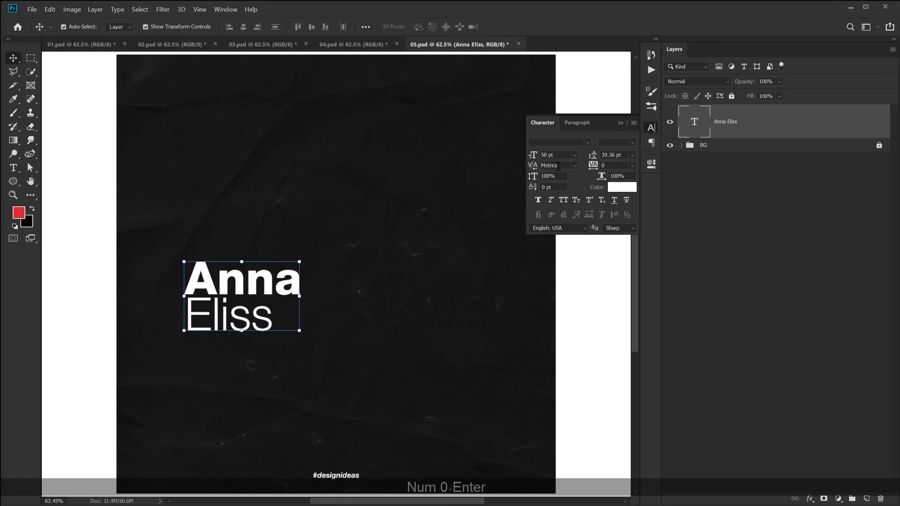
{"action": "left_click_drag", "start_coordinate": [593, 161], "coordinate": [596, 160]}
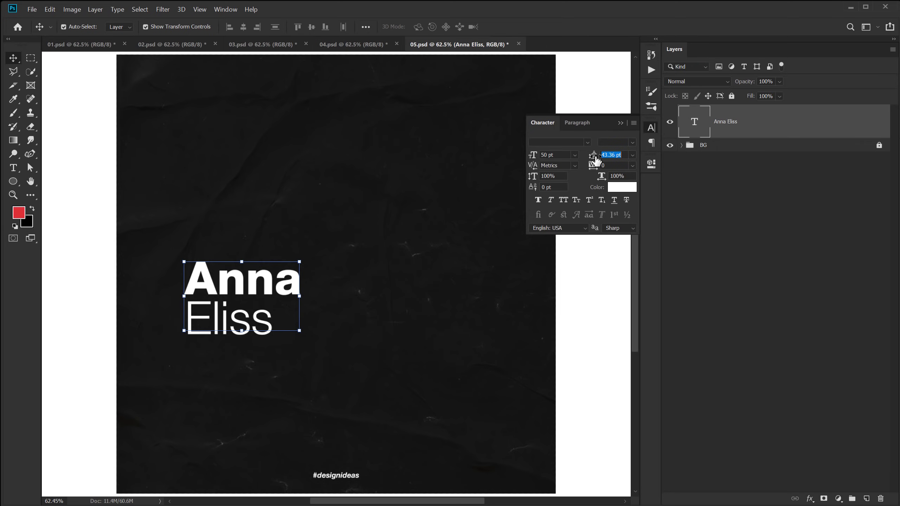
{"action": "left_click", "coordinate": [790, 268]}
Scale the name down to about half (24.57 pt) and place it in the lower-left corner.
{"action": "left_click", "coordinate": [254, 293]}
{"action": "key", "text": "ctrl+t"}
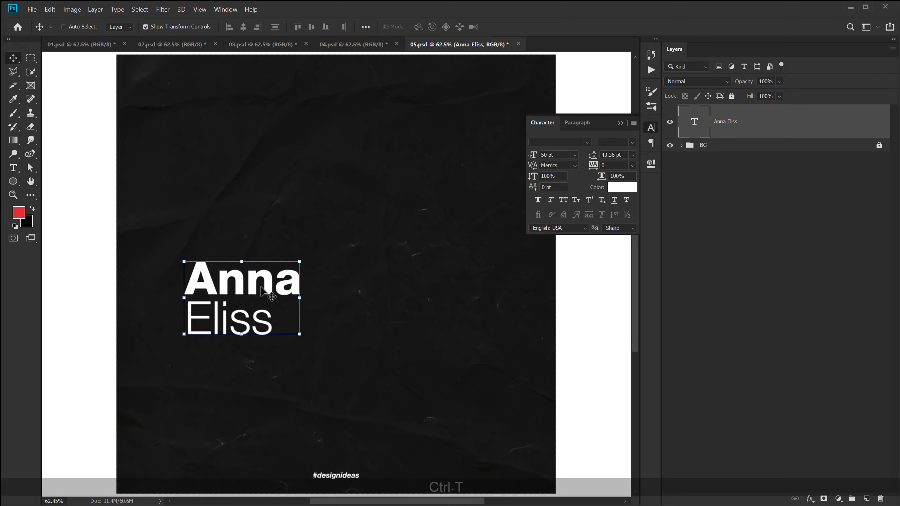
{"action": "left_click_drag", "start_coordinate": [305, 300], "coordinate": [187, 399]}
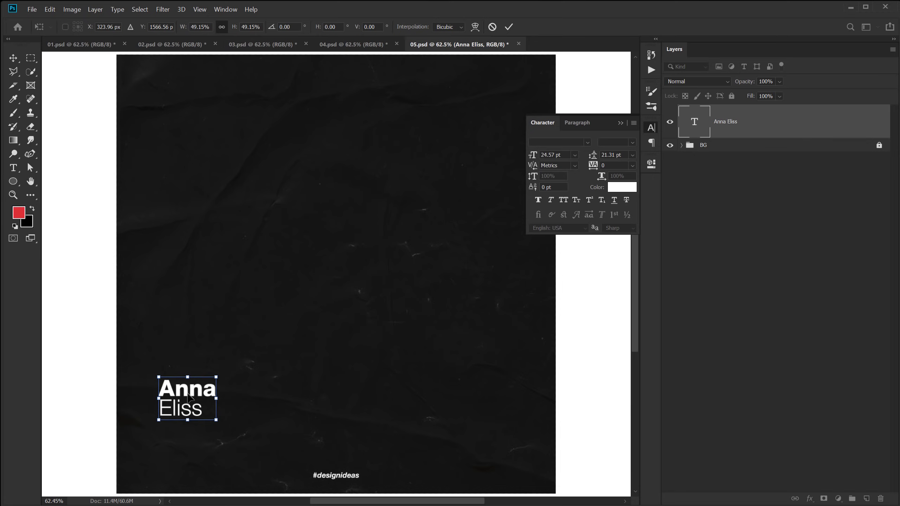
{"action": "key", "text": "Return"}
Undo a trial leading change, then Alt-drag a copy of the name up to mid-poster.
{"action": "left_click_drag", "start_coordinate": [594, 161], "coordinate": [596, 161]}
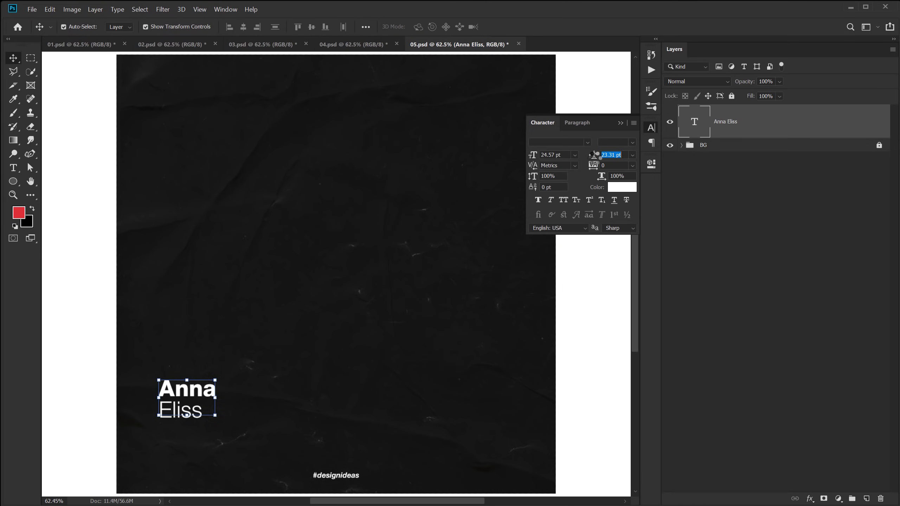
{"action": "left_click", "coordinate": [769, 220]}
{"action": "key", "text": "ctrl+z"}
{"action": "key", "text": "ctrl+z"}
{"action": "key", "text": "ctrl+z"}
{"action": "key", "text": "ctrl+z"}
{"action": "key", "text": "ctrl+z"}
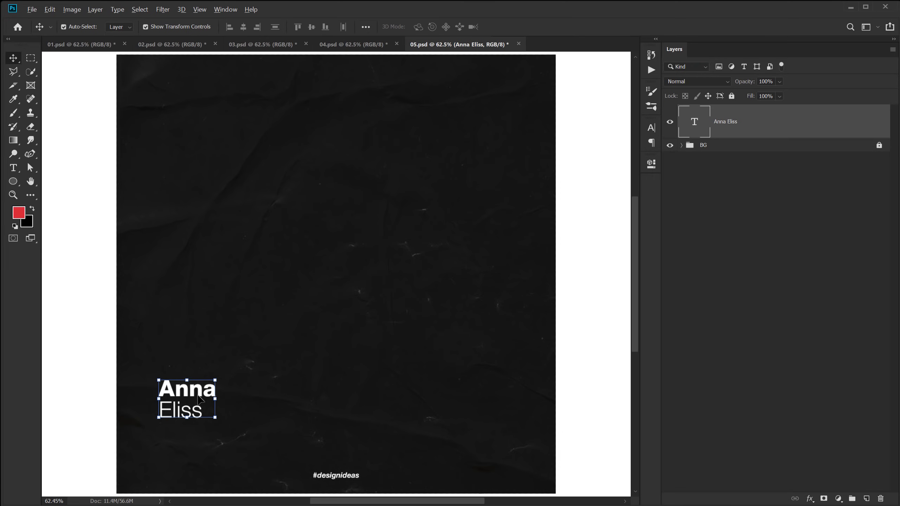
{"action": "left_click_drag", "start_coordinate": [199, 399], "coordinate": [378, 212]}
{"action": "double_click", "coordinate": [406, 223]}
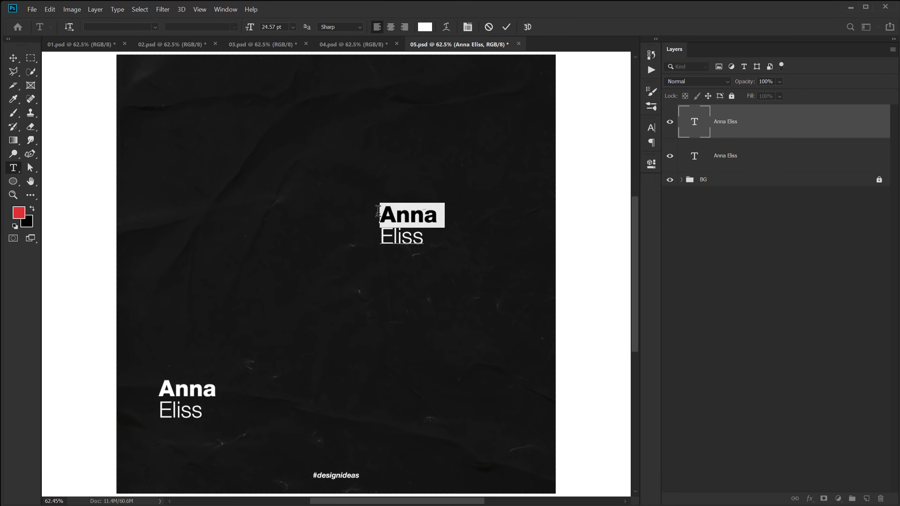
{"action": "key", "text": "BackSpace"}
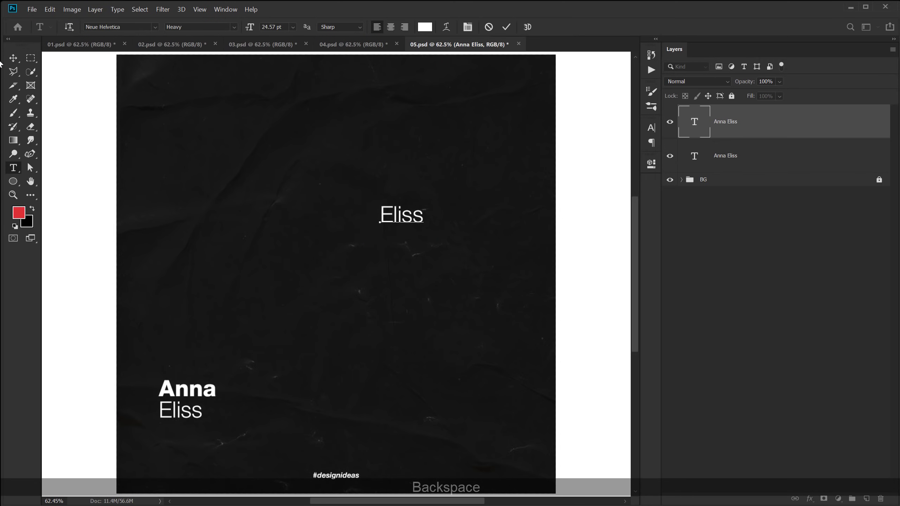
{"action": "left_click", "coordinate": [13, 57]}
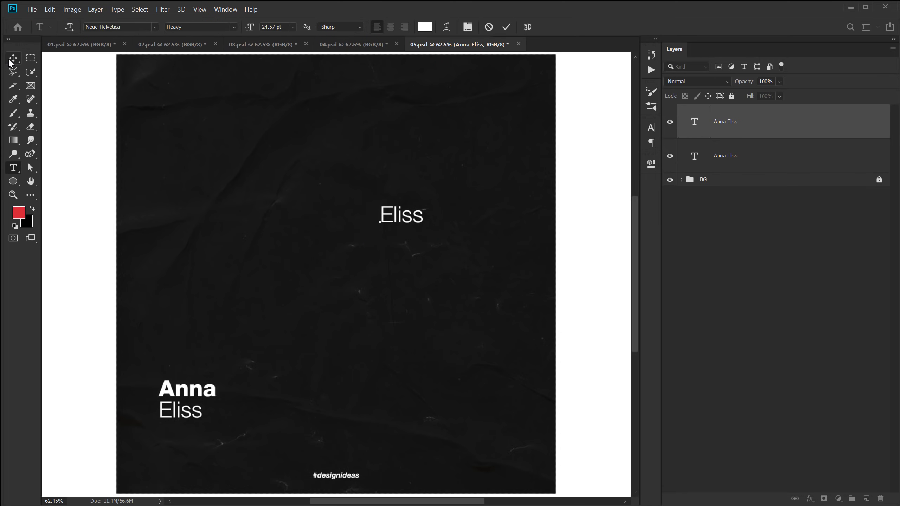
{"action": "left_click", "coordinate": [651, 129]}
{"action": "type", "text": "c"}
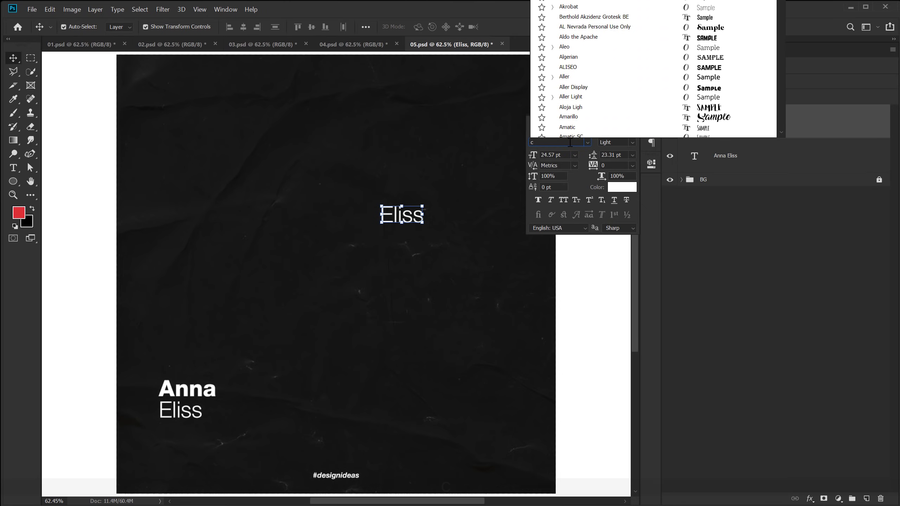
{"action": "type", "text": "hampion HTF-Ba..."}
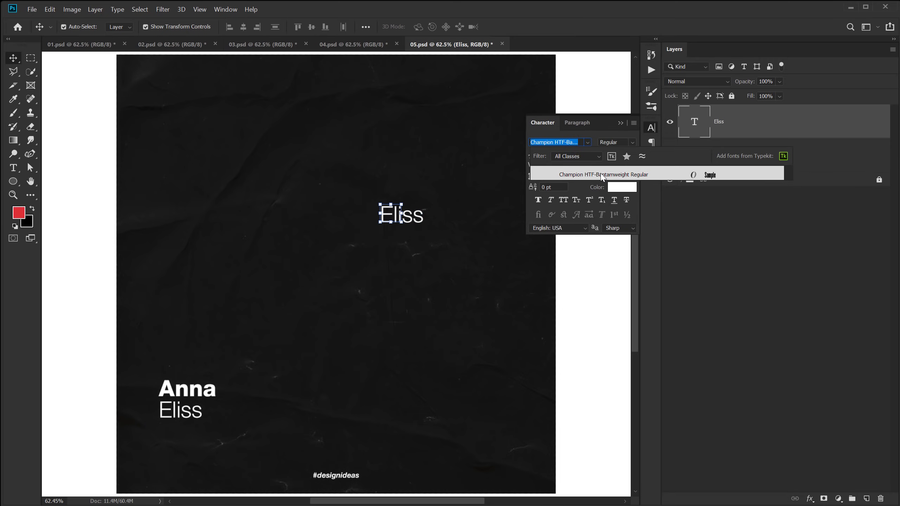
{"action": "left_click", "coordinate": [602, 178]}
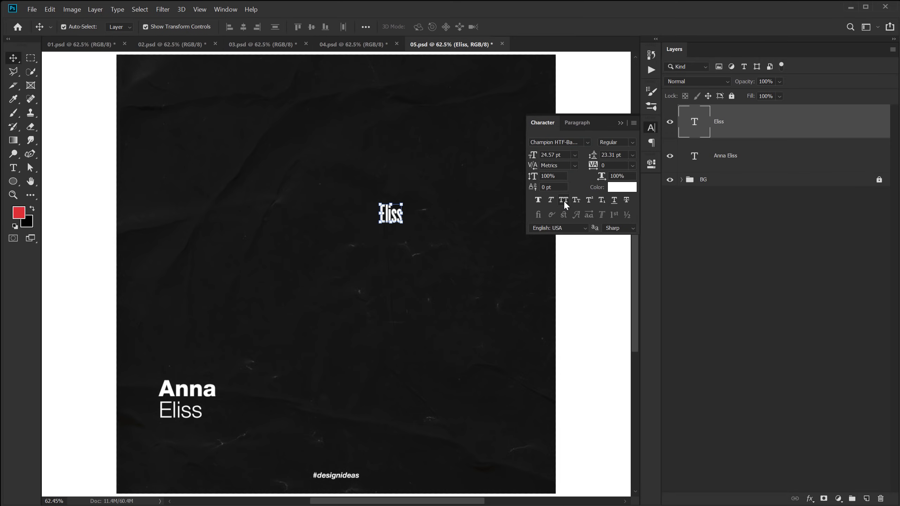
Enlarge the ELISS copy to about 889% (218.47 pt) across the poster's upper centre.
{"action": "key", "text": "ctrl+t"}
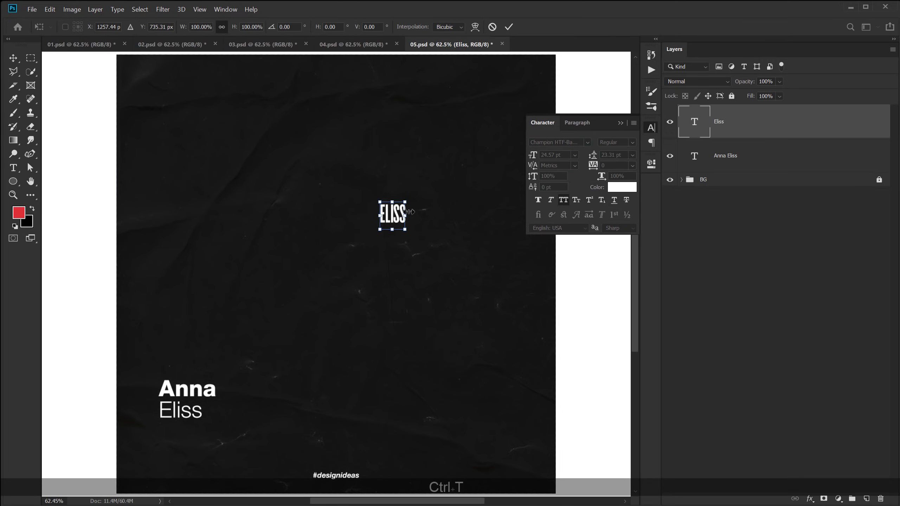
{"action": "left_click_drag", "start_coordinate": [409, 212], "coordinate": [479, 218]}
{"action": "left_click_drag", "start_coordinate": [419, 236], "coordinate": [422, 249]}
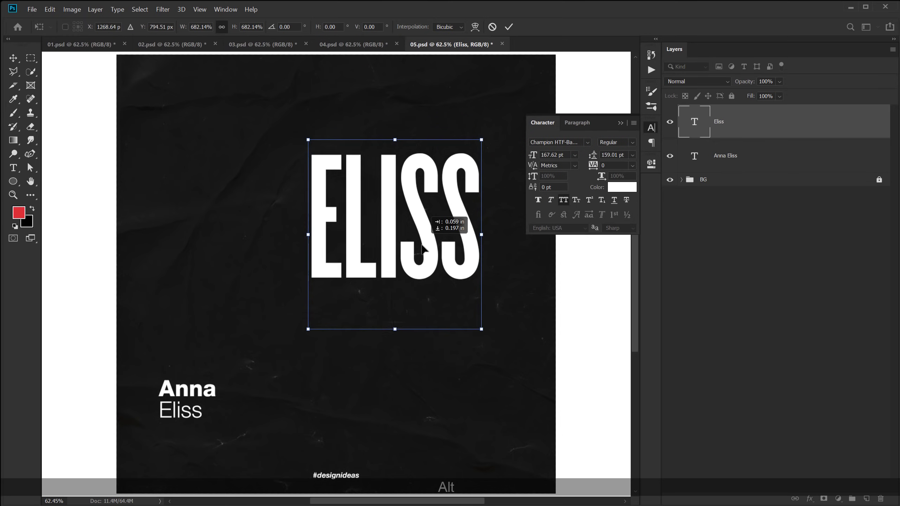
{"action": "left_click_drag", "start_coordinate": [482, 235], "coordinate": [507, 242]}
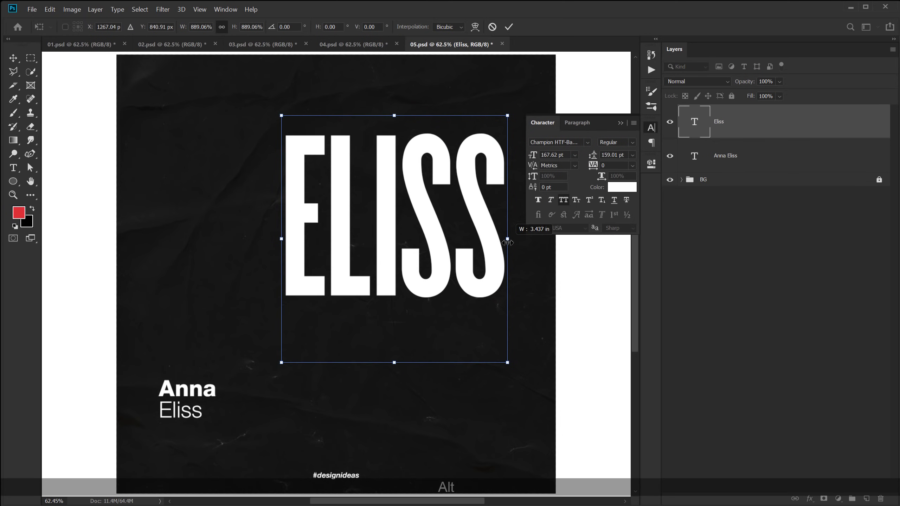
{"action": "key", "text": "Return"}
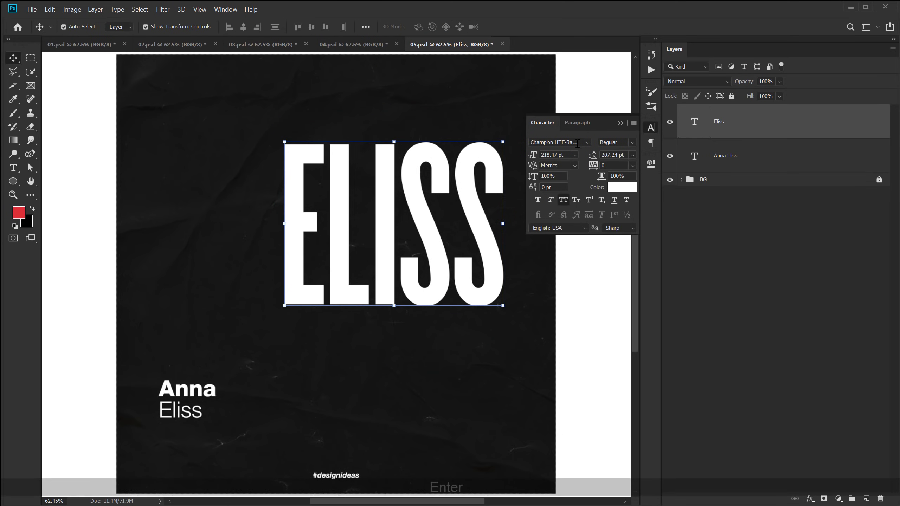
{"action": "left_click", "coordinate": [620, 123]}
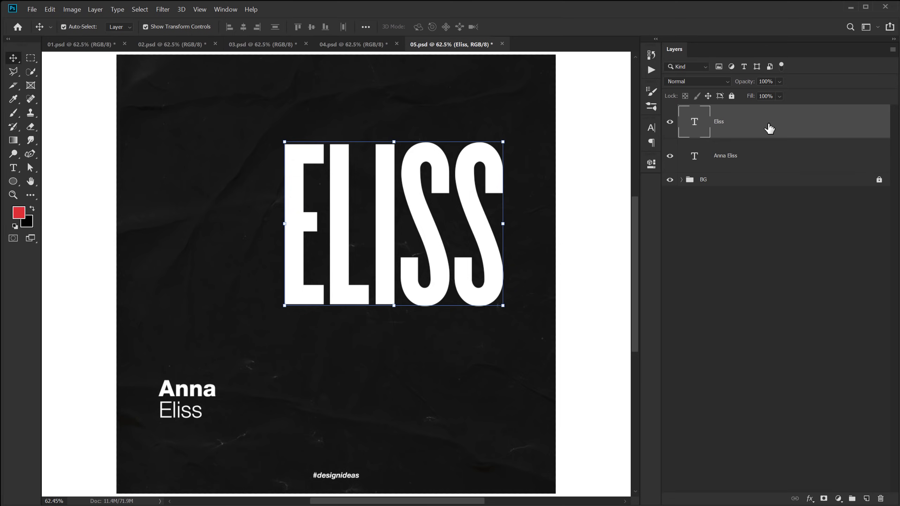
Convert Eliss to a smart object and open Liquify with pressure 50 and a large brush.
{"action": "right_click", "coordinate": [769, 128]}
{"action": "left_click", "coordinate": [815, 155]}
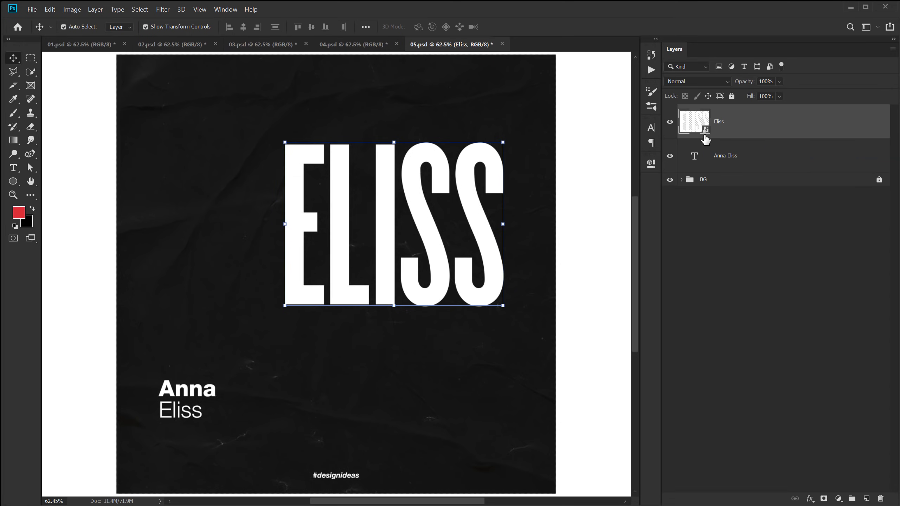
{"action": "left_click", "coordinate": [173, 9]}
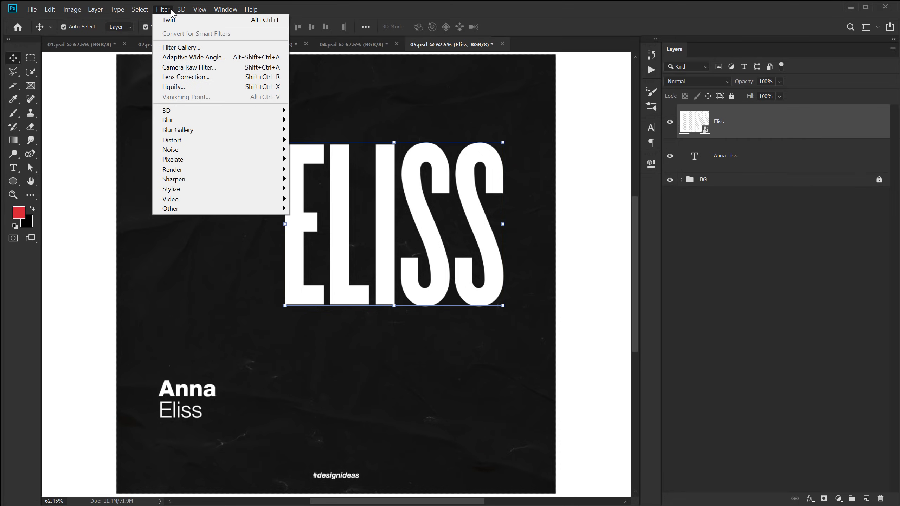
{"action": "left_click", "coordinate": [191, 88]}
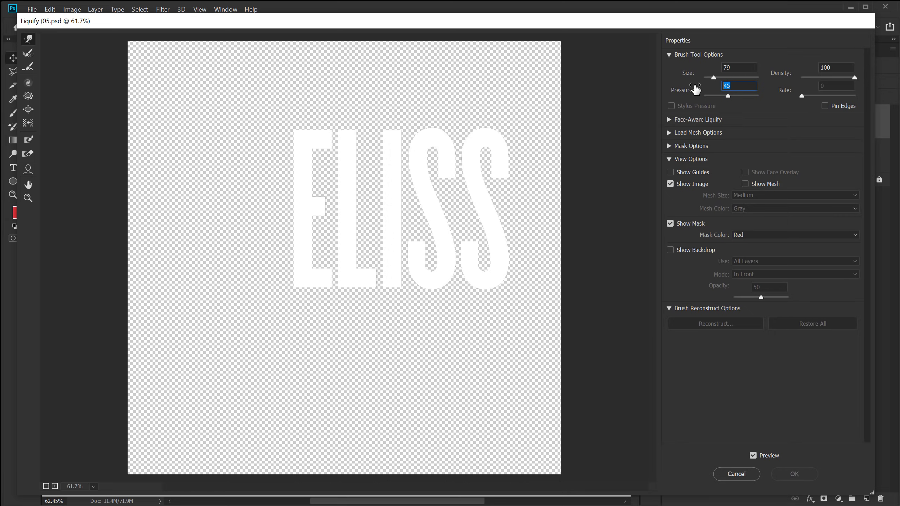
{"action": "type", "text": "50"}
{"action": "key", "text": "Return"}
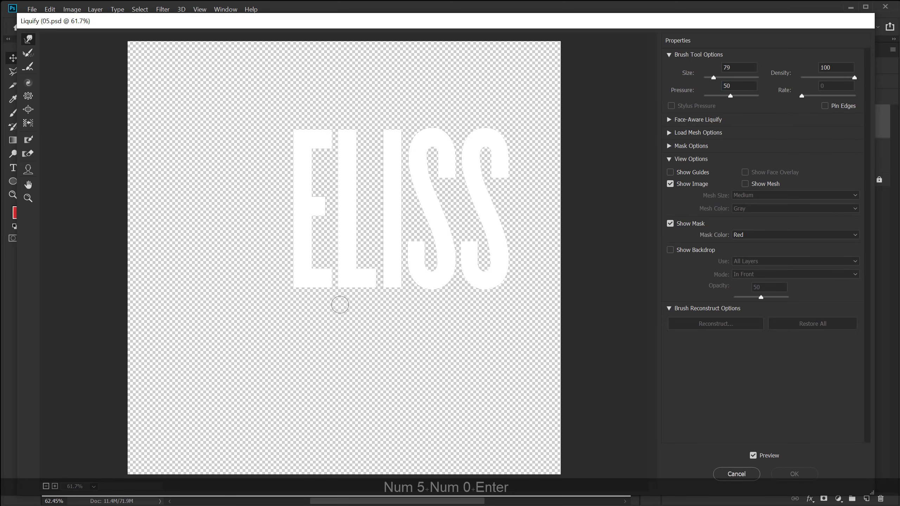
{"action": "mouse_move", "coordinate": [332, 246]}
{"action": "left_mouse_down"}
{"action": "mouse_move", "coordinate": [385, 242]}
{"action": "mouse_move", "coordinate": [350, 206]}
{"action": "mouse_move", "coordinate": [356, 213]}
{"action": "mouse_move", "coordinate": [327, 267]}
{"action": "mouse_move", "coordinate": [318, 262]}
{"action": "mouse_move", "coordinate": [317, 328]}
{"action": "left_mouse_up"}
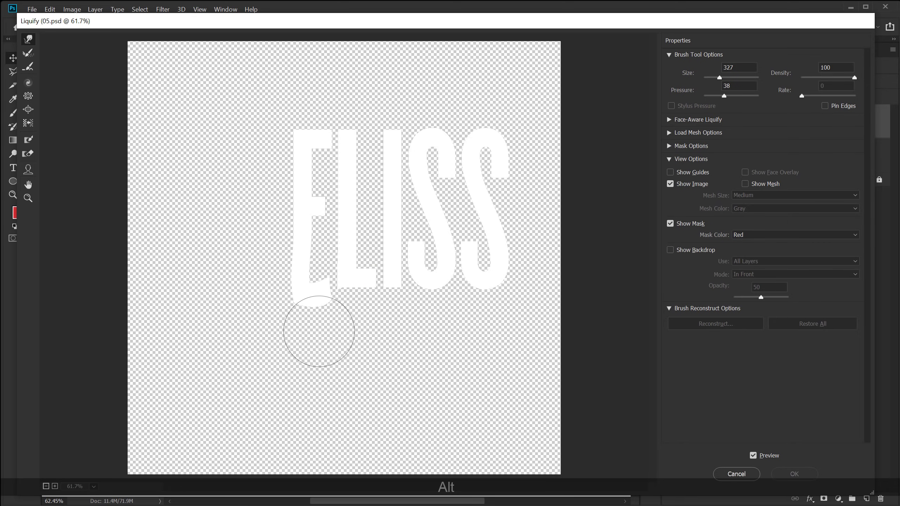
Warp the bottoms of the E, L, I and both S letters downward.
{"action": "left_click_drag", "start_coordinate": [349, 268], "coordinate": [342, 330]}
{"action": "left_click_drag", "start_coordinate": [390, 270], "coordinate": [395, 336]}
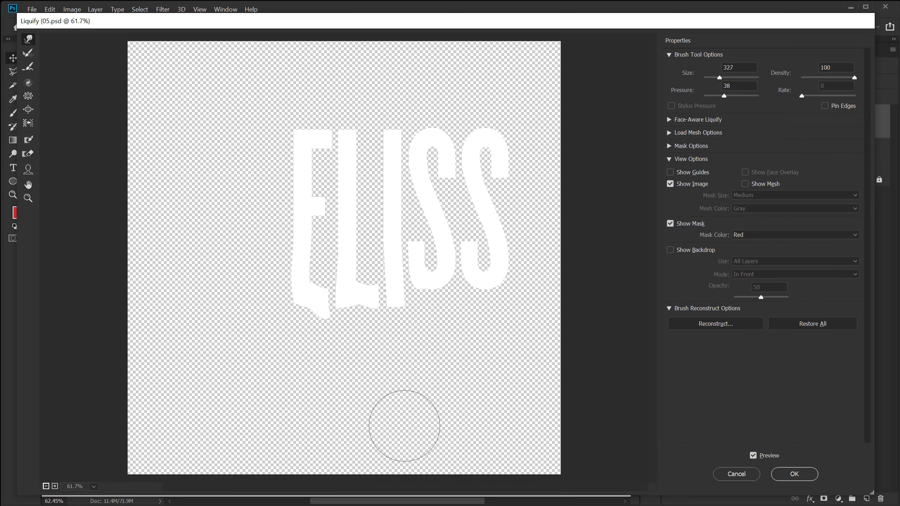
{"action": "left_click_drag", "start_coordinate": [443, 274], "coordinate": [445, 312]}
{"action": "left_click_drag", "start_coordinate": [494, 269], "coordinate": [497, 310]}
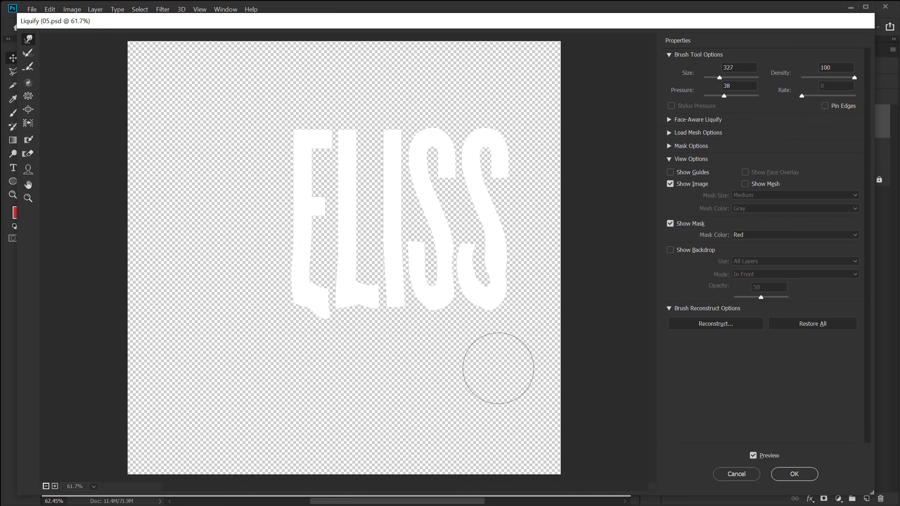
{"action": "left_click_drag", "start_coordinate": [488, 275], "coordinate": [475, 396]}
{"action": "left_click_drag", "start_coordinate": [494, 281], "coordinate": [472, 442]}
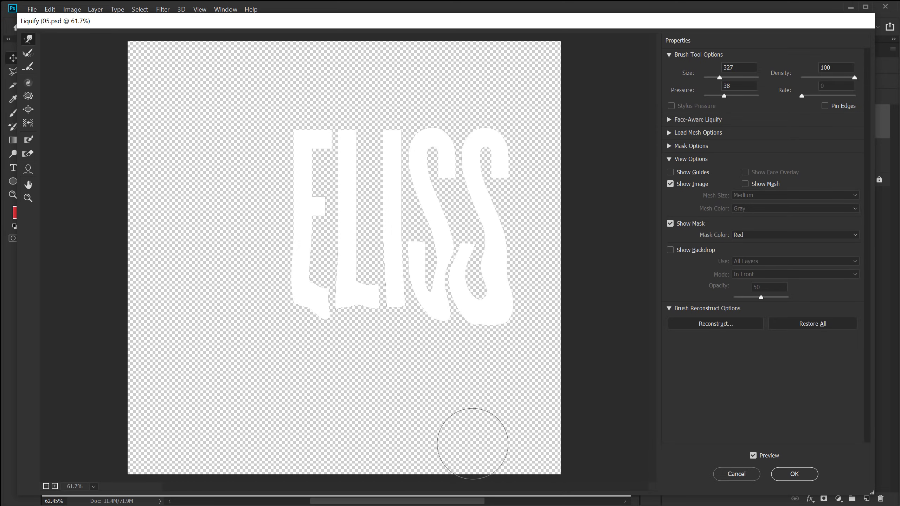
{"action": "left_click_drag", "start_coordinate": [460, 276], "coordinate": [446, 424]}
{"action": "left_click_drag", "start_coordinate": [383, 294], "coordinate": [405, 393]}
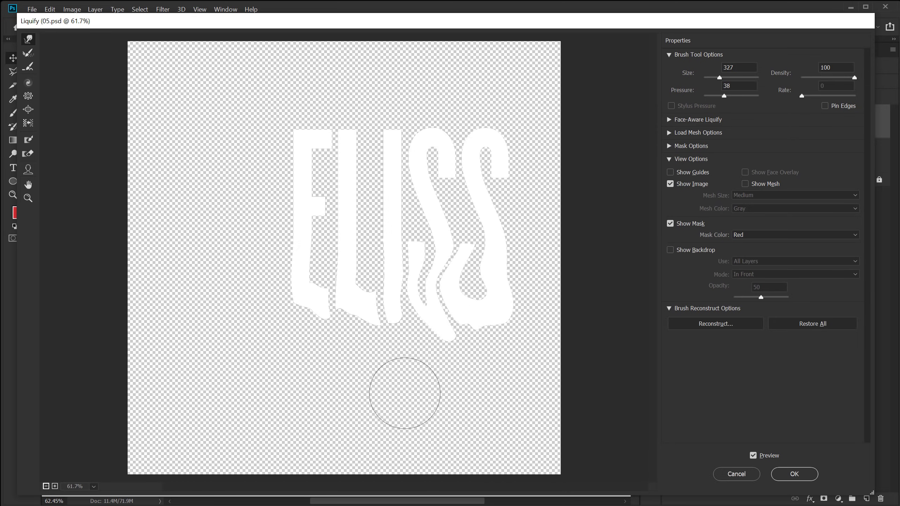
At pressure 75, smear the letter bottoms far down to the canvas bottom and bottom-right corner.
{"action": "left_click_drag", "start_coordinate": [723, 96], "coordinate": [744, 96]}
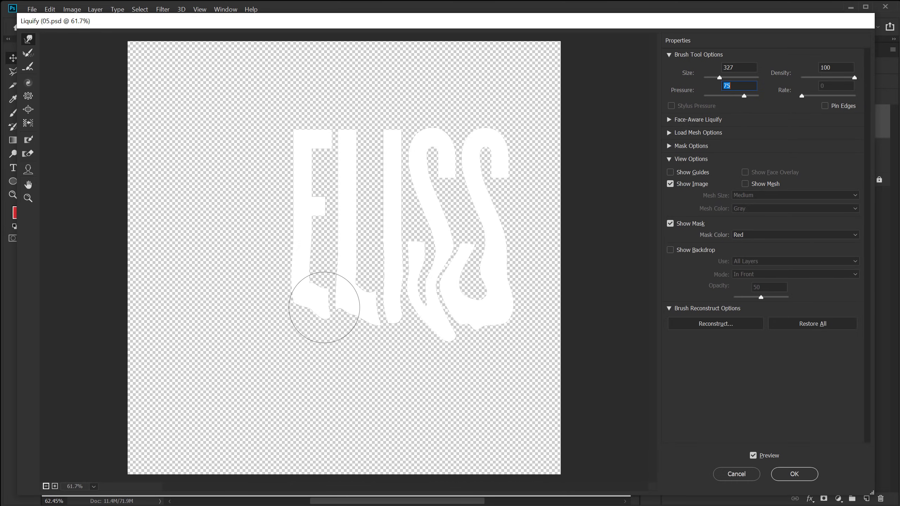
{"action": "left_click_drag", "start_coordinate": [321, 301], "coordinate": [331, 436]}
{"action": "left_click_drag", "start_coordinate": [402, 297], "coordinate": [414, 438]}
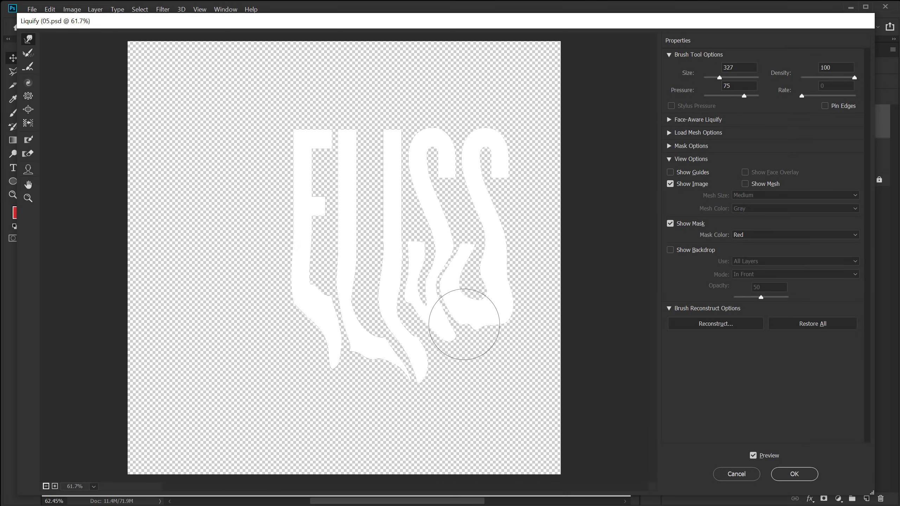
{"action": "left_click_drag", "start_coordinate": [464, 324], "coordinate": [453, 428]}
{"action": "left_click_drag", "start_coordinate": [496, 291], "coordinate": [482, 412]}
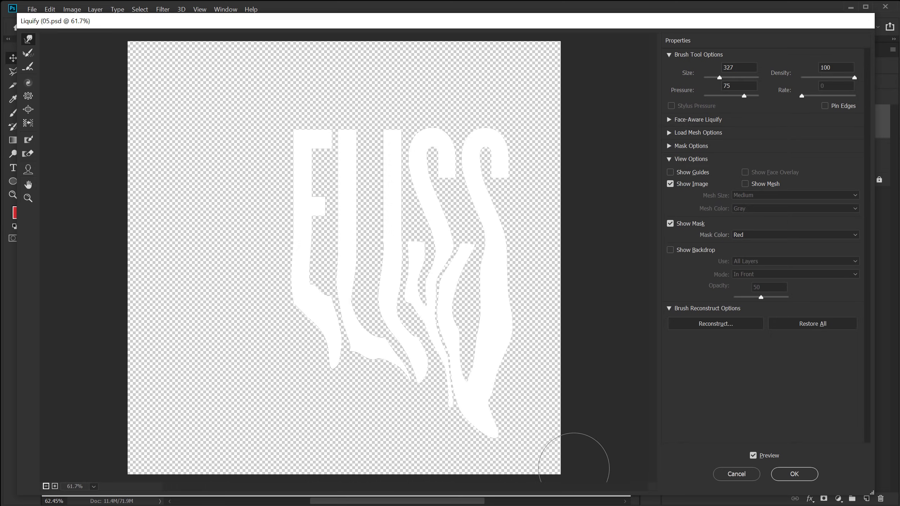
{"action": "left_click_drag", "start_coordinate": [488, 357], "coordinate": [592, 505]}
{"action": "left_click_drag", "start_coordinate": [474, 346], "coordinate": [528, 435]}
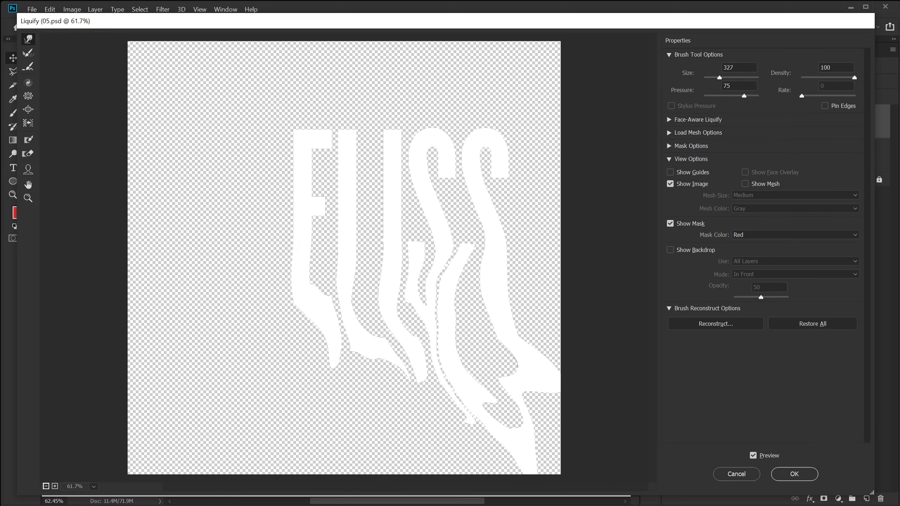
{"action": "left_click_drag", "start_coordinate": [508, 368], "coordinate": [582, 480]}
{"action": "left_click_drag", "start_coordinate": [375, 274], "coordinate": [437, 457]}
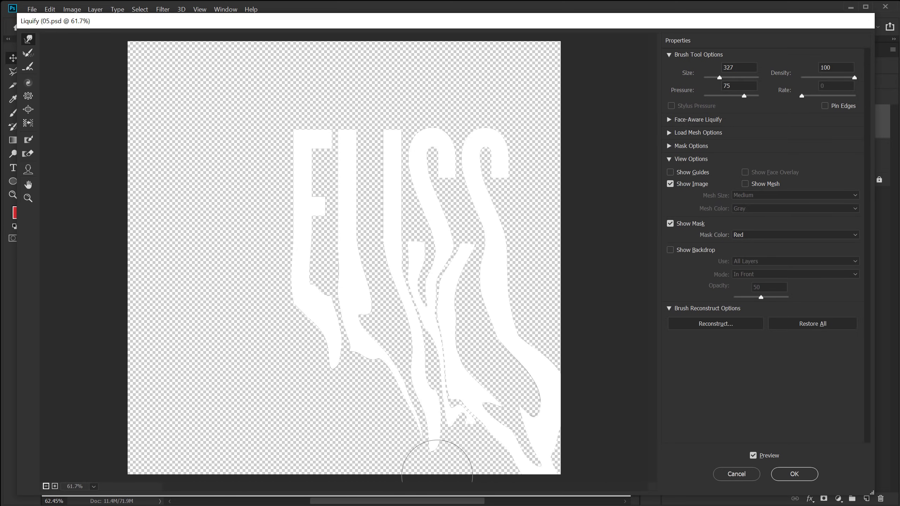
{"action": "left_click_drag", "start_coordinate": [301, 257], "coordinate": [355, 397]}
{"action": "left_click_drag", "start_coordinate": [411, 372], "coordinate": [452, 447]}
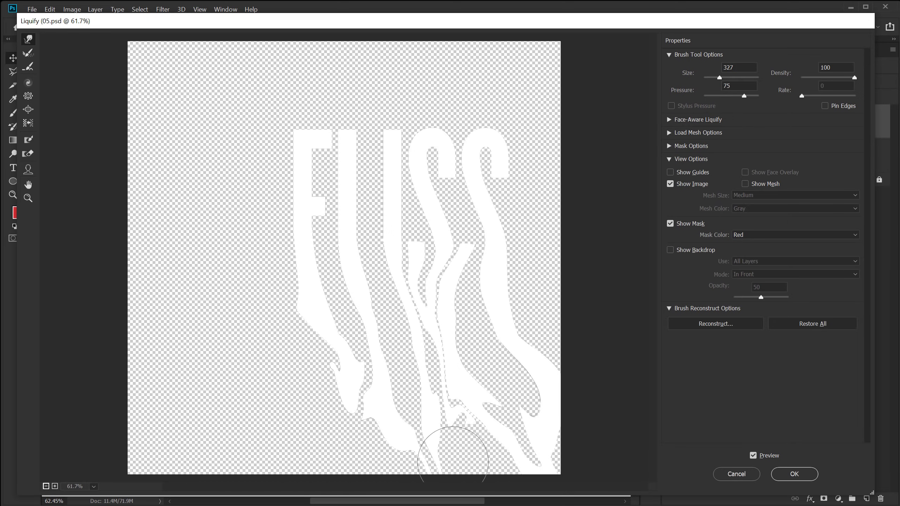
{"action": "left_click_drag", "start_coordinate": [443, 382], "coordinate": [482, 442]}
{"action": "left_click_drag", "start_coordinate": [314, 327], "coordinate": [372, 447]}
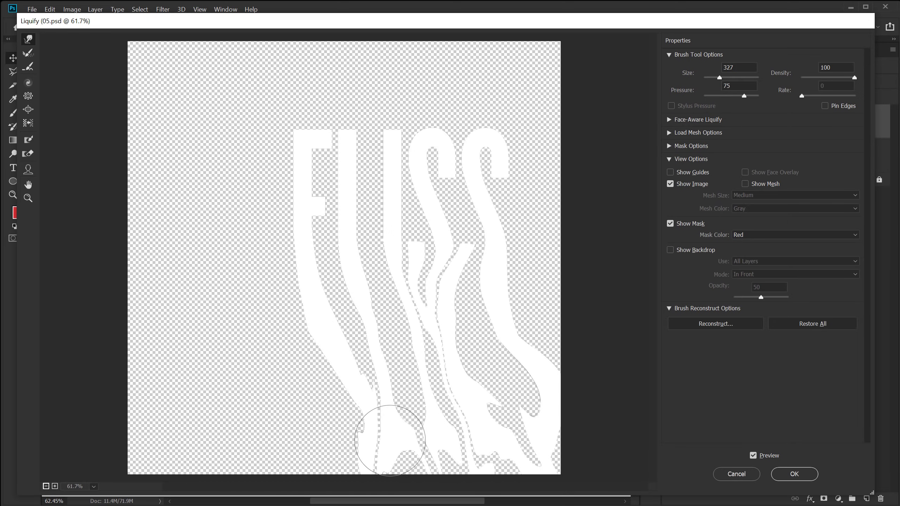
{"action": "left_click_drag", "start_coordinate": [324, 327], "coordinate": [376, 461]}
Pull the letters' tops up and left into curved spikes reaching the canvas top.
{"action": "left_click_drag", "start_coordinate": [331, 141], "coordinate": [291, 96]}
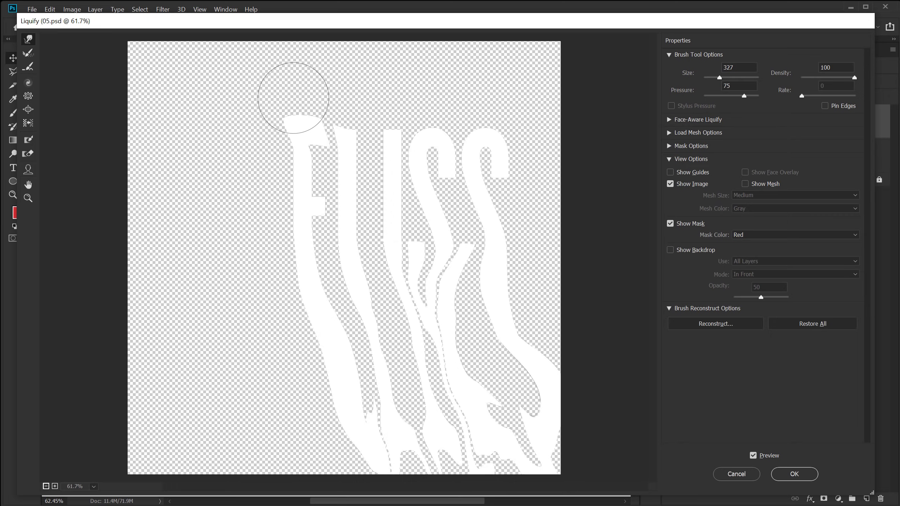
{"action": "mouse_move", "coordinate": [390, 185]}
{"action": "left_mouse_down"}
{"action": "mouse_move", "coordinate": [326, 115]}
{"action": "mouse_move", "coordinate": [314, 35]}
{"action": "left_mouse_up"}
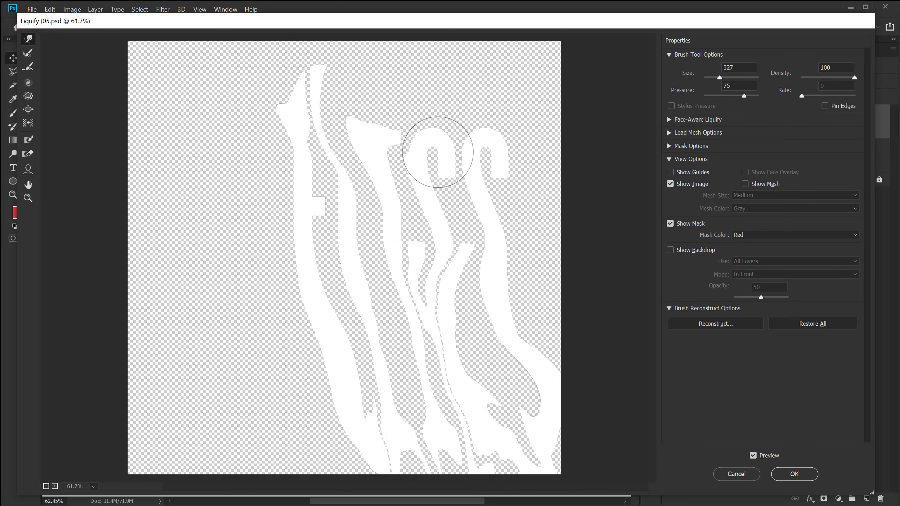
{"action": "left_click_drag", "start_coordinate": [438, 153], "coordinate": [337, 13]}
{"action": "left_click_drag", "start_coordinate": [477, 135], "coordinate": [418, 62]}
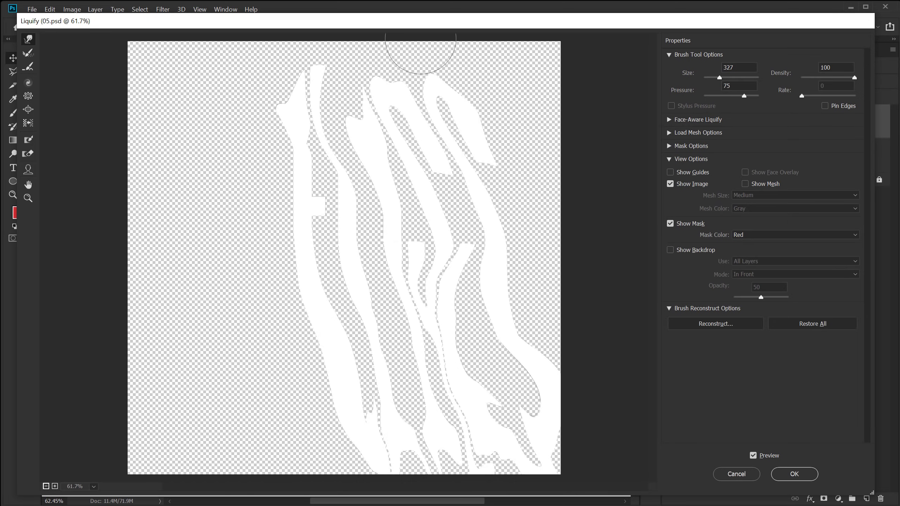
{"action": "mouse_move", "coordinate": [322, 177]}
{"action": "left_mouse_down"}
{"action": "mouse_move", "coordinate": [275, 91]}
{"action": "mouse_move", "coordinate": [260, 30]}
{"action": "left_mouse_up"}
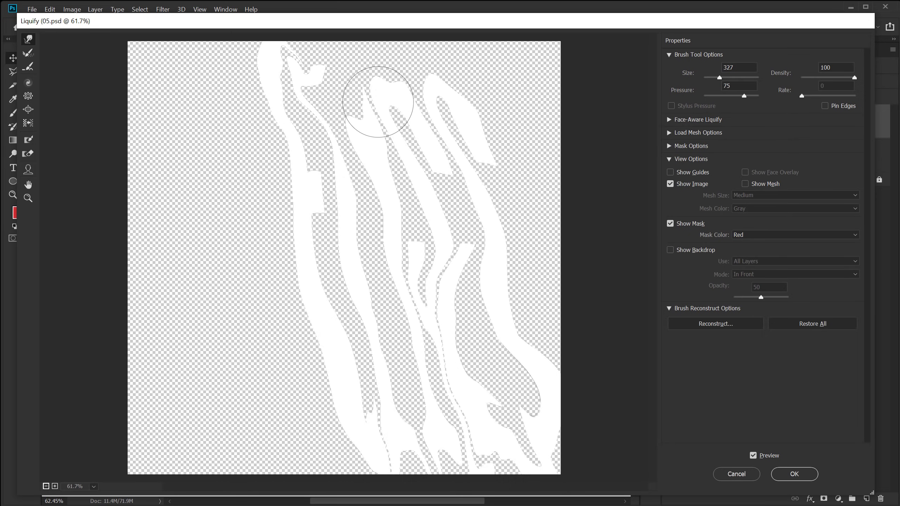
{"action": "left_click_drag", "start_coordinate": [378, 102], "coordinate": [297, 9]}
{"action": "left_click_drag", "start_coordinate": [419, 107], "coordinate": [354, 9]}
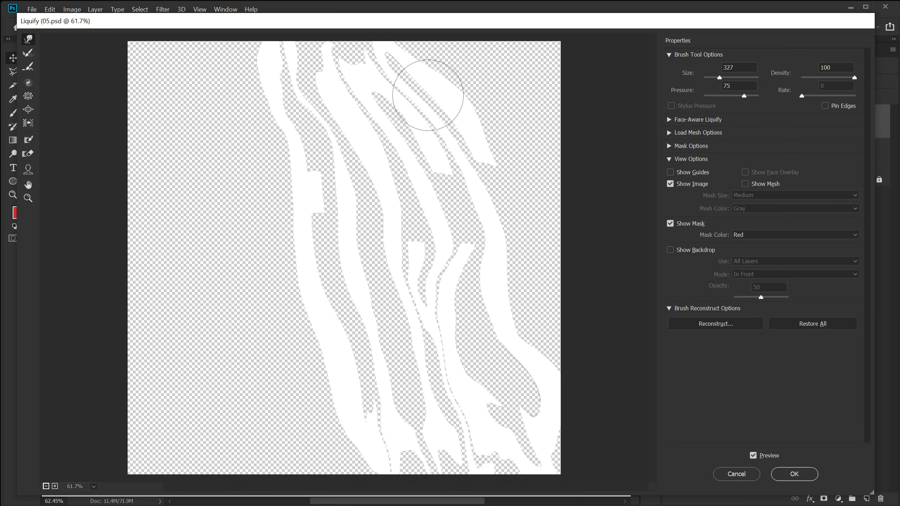
{"action": "left_click_drag", "start_coordinate": [429, 95], "coordinate": [354, 10]}
{"action": "left_click_drag", "start_coordinate": [363, 90], "coordinate": [304, 11]}
{"action": "left_click_drag", "start_coordinate": [275, 60], "coordinate": [215, 5]}
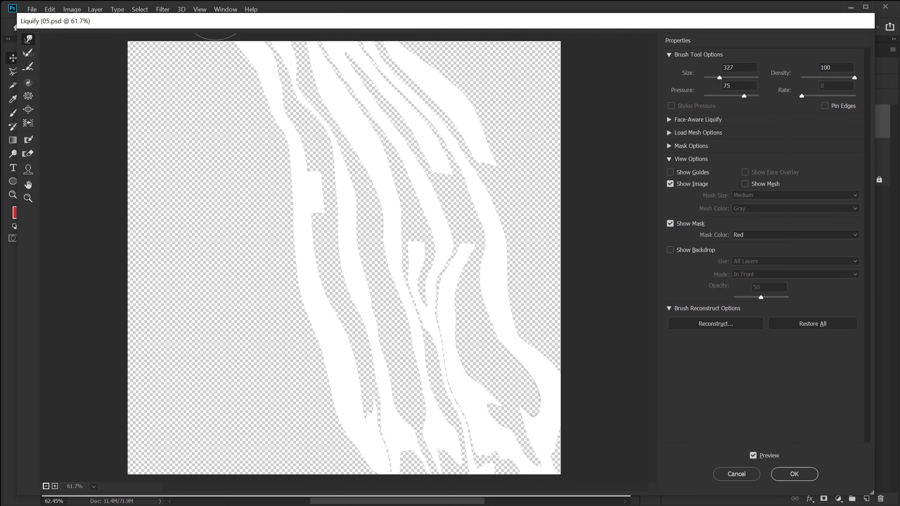
{"action": "mouse_move", "coordinate": [282, 68]}
{"action": "left_mouse_down"}
{"action": "mouse_move", "coordinate": [253, 75]}
{"action": "mouse_move", "coordinate": [175, 18]}
{"action": "left_mouse_up"}
{"action": "left_click_drag", "start_coordinate": [393, 64], "coordinate": [422, 70]}
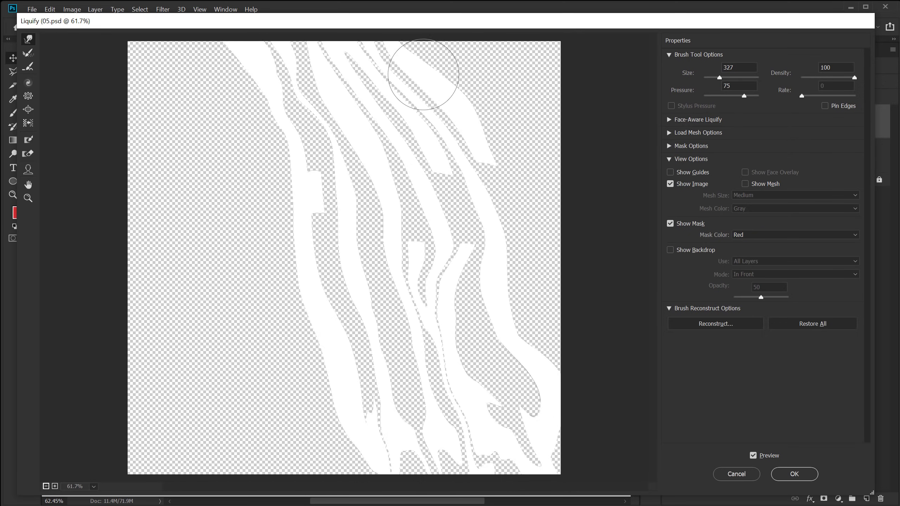
Drag the middle and right stripes further down into rippling waves and bottom-right swirls.
{"action": "mouse_move", "coordinate": [482, 222]}
{"action": "left_mouse_down"}
{"action": "mouse_move", "coordinate": [479, 347]}
{"action": "mouse_move", "coordinate": [507, 413]}
{"action": "left_mouse_up"}
{"action": "left_click_drag", "start_coordinate": [453, 303], "coordinate": [494, 406]}
{"action": "mouse_move", "coordinate": [391, 171]}
{"action": "left_mouse_down"}
{"action": "mouse_move", "coordinate": [384, 261]}
{"action": "mouse_move", "coordinate": [422, 352]}
{"action": "left_mouse_up"}
{"action": "mouse_move", "coordinate": [362, 144]}
{"action": "left_mouse_down"}
{"action": "mouse_move", "coordinate": [360, 222]}
{"action": "mouse_move", "coordinate": [412, 277]}
{"action": "mouse_move", "coordinate": [426, 322]}
{"action": "left_mouse_up"}
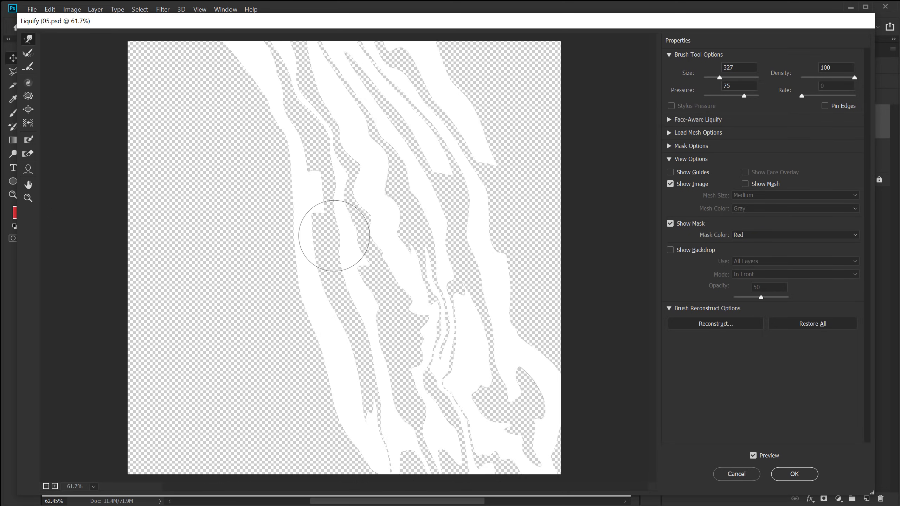
{"action": "mouse_move", "coordinate": [320, 192]}
{"action": "left_mouse_down"}
{"action": "mouse_move", "coordinate": [299, 231]}
{"action": "mouse_move", "coordinate": [359, 344]}
{"action": "mouse_move", "coordinate": [391, 387]}
{"action": "mouse_move", "coordinate": [409, 388]}
{"action": "mouse_move", "coordinate": [386, 407]}
{"action": "mouse_move", "coordinate": [379, 465]}
{"action": "left_mouse_up"}
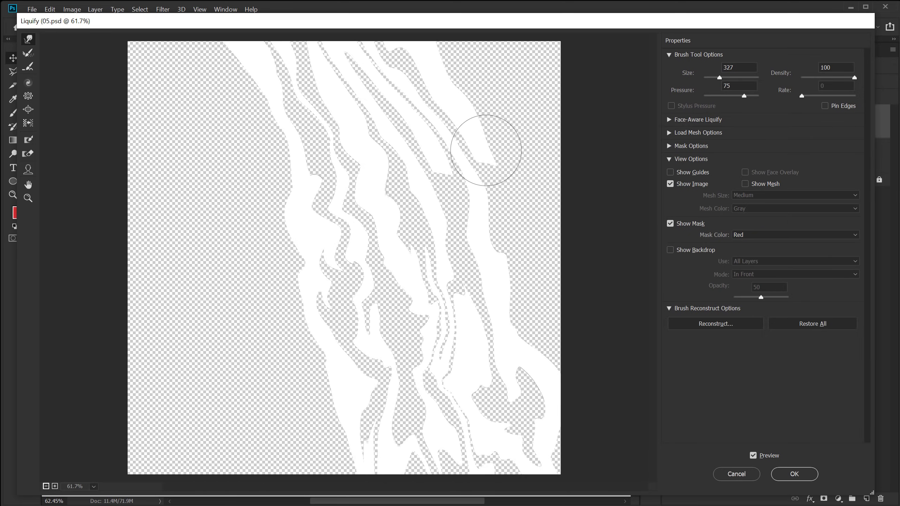
{"action": "mouse_move", "coordinate": [482, 150]}
{"action": "left_mouse_down"}
{"action": "mouse_move", "coordinate": [533, 231]}
{"action": "mouse_move", "coordinate": [529, 262]}
{"action": "mouse_move", "coordinate": [600, 297]}
{"action": "left_mouse_up"}
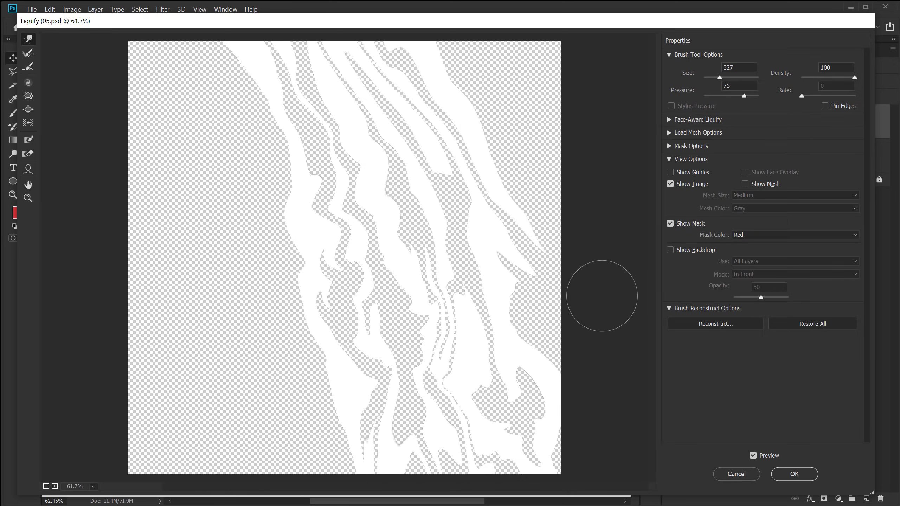
{"action": "left_click_drag", "start_coordinate": [534, 237], "coordinate": [632, 322]}
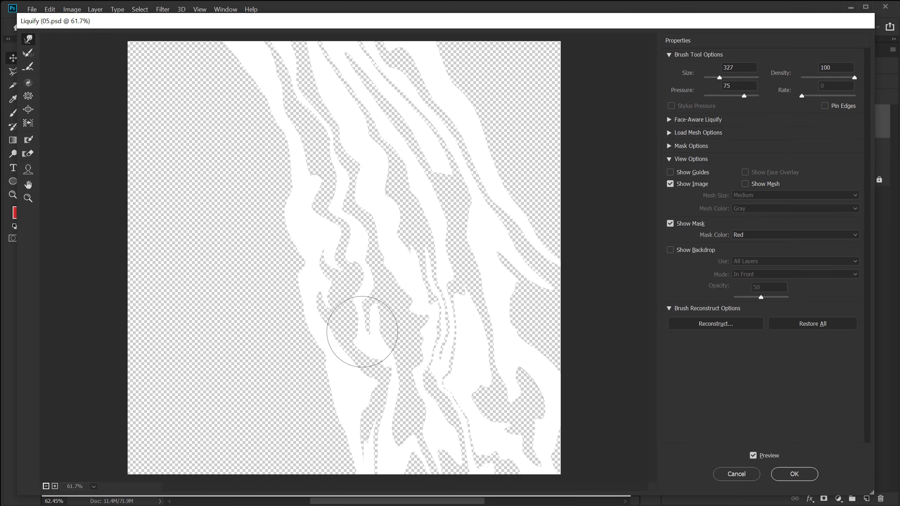
{"action": "left_click_drag", "start_coordinate": [388, 291], "coordinate": [443, 453]}
{"action": "mouse_move", "coordinate": [459, 263]}
{"action": "left_mouse_down"}
{"action": "mouse_move", "coordinate": [429, 382]}
{"action": "mouse_move", "coordinate": [464, 450]}
{"action": "left_mouse_up"}
{"action": "left_click_drag", "start_coordinate": [446, 151], "coordinate": [506, 357]}
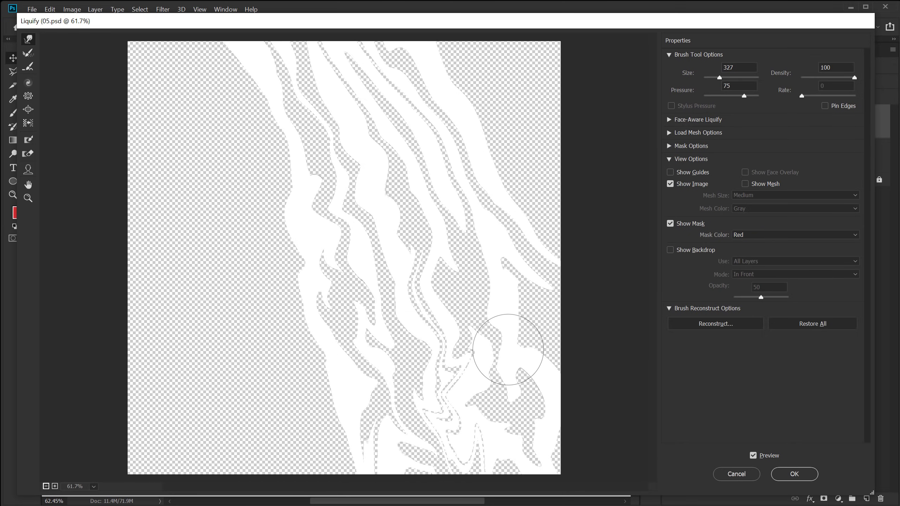
{"action": "mouse_move", "coordinate": [465, 232]}
{"action": "left_mouse_down"}
{"action": "mouse_move", "coordinate": [503, 414]}
{"action": "mouse_move", "coordinate": [567, 457]}
{"action": "left_mouse_up"}
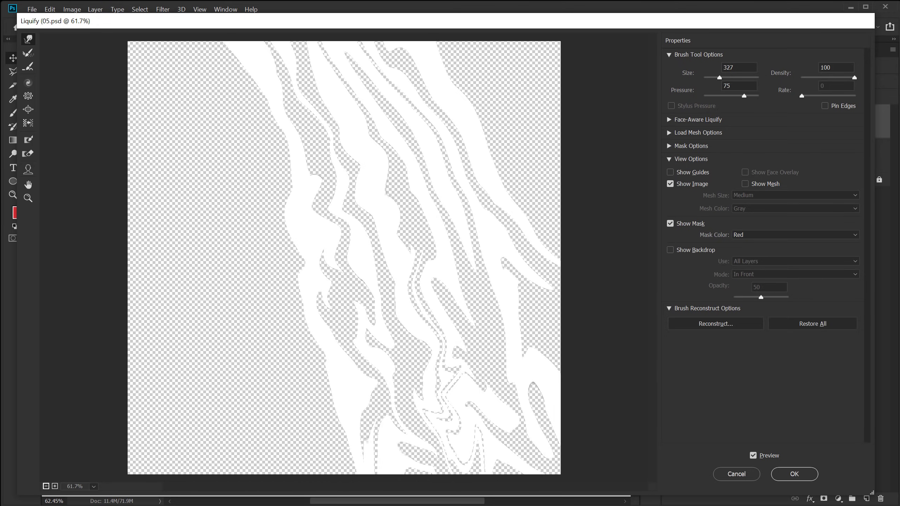
Apply the Liquify, then place the portrait photo on the poster and enlarge it.
{"action": "left_click", "coordinate": [795, 476]}
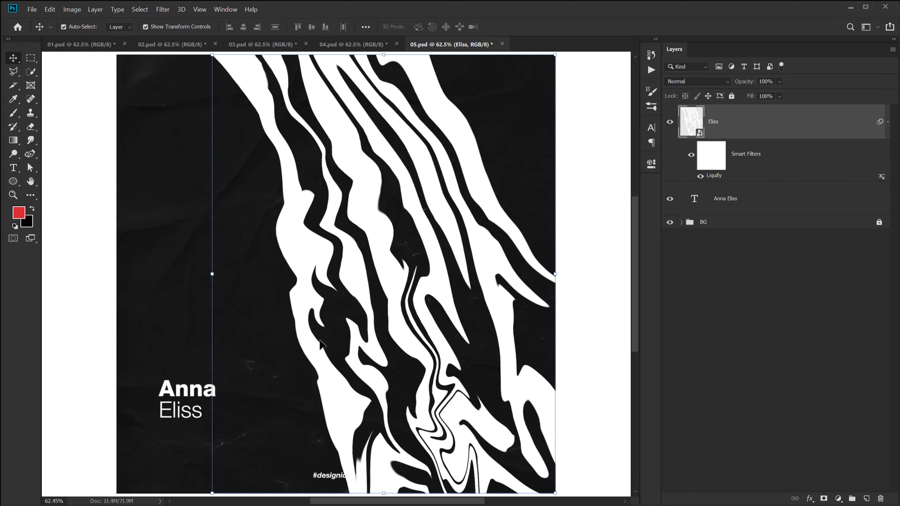
{"action": "key", "text": "alt+Tab"}
{"action": "left_click_drag", "start_coordinate": [351, 223], "coordinate": [536, 218]}
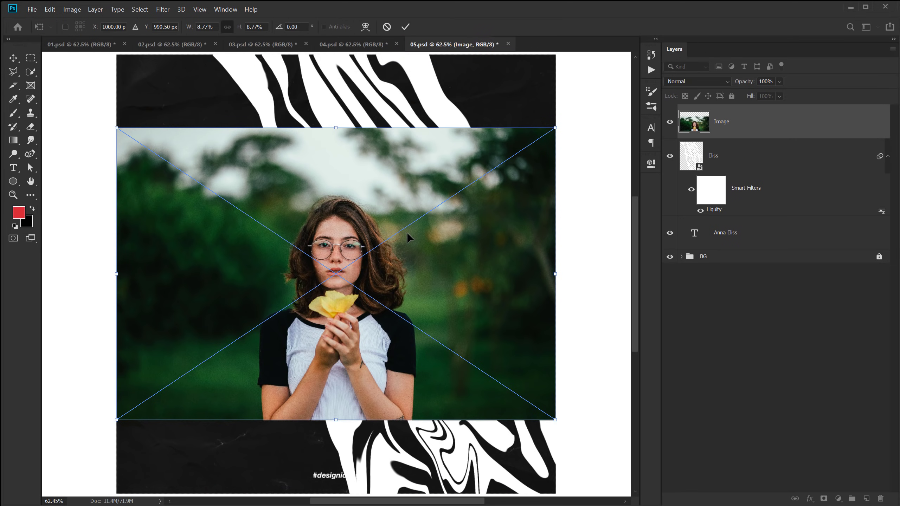
{"action": "left_click_drag", "start_coordinate": [542, 270], "coordinate": [609, 276]}
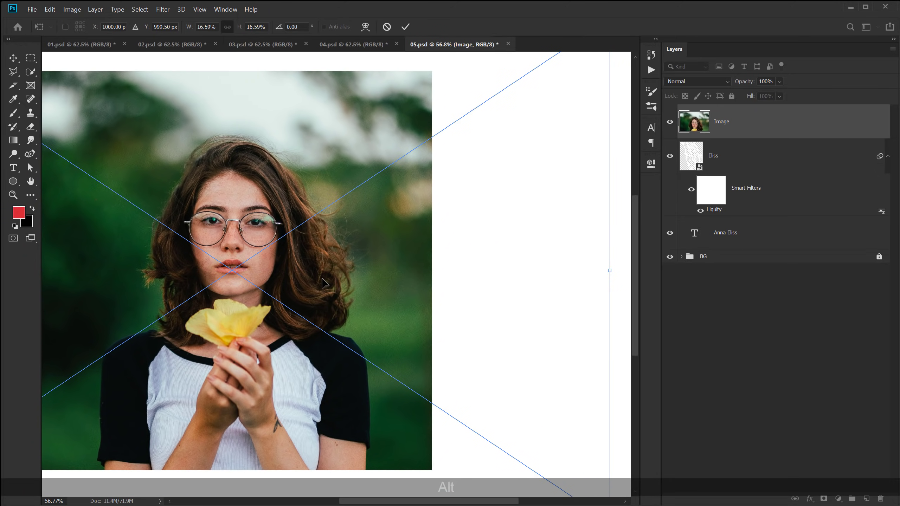
{"action": "left_click_drag", "start_coordinate": [323, 283], "coordinate": [344, 250]}
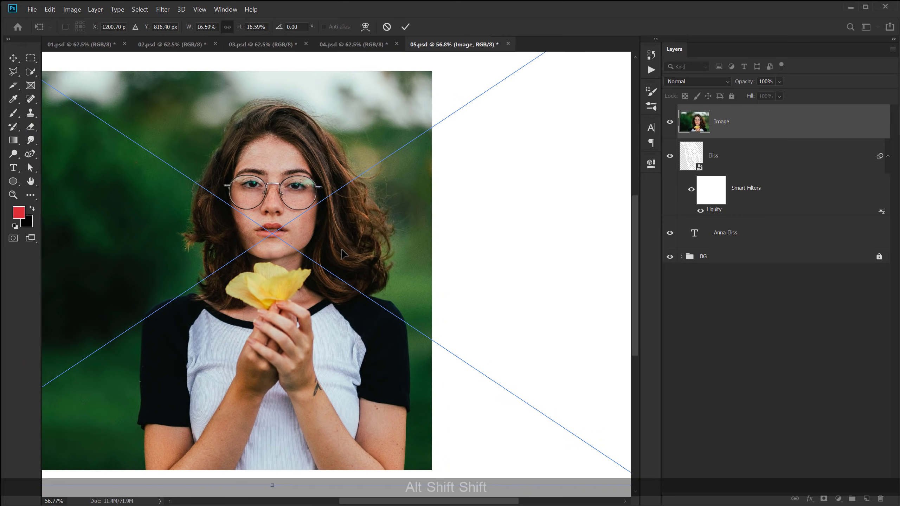
{"action": "key", "text": "Return"}
Clip the photo to the stripes and put a copy below the Eliss layer at 65% fill.
{"action": "right_click", "coordinate": [772, 122]}
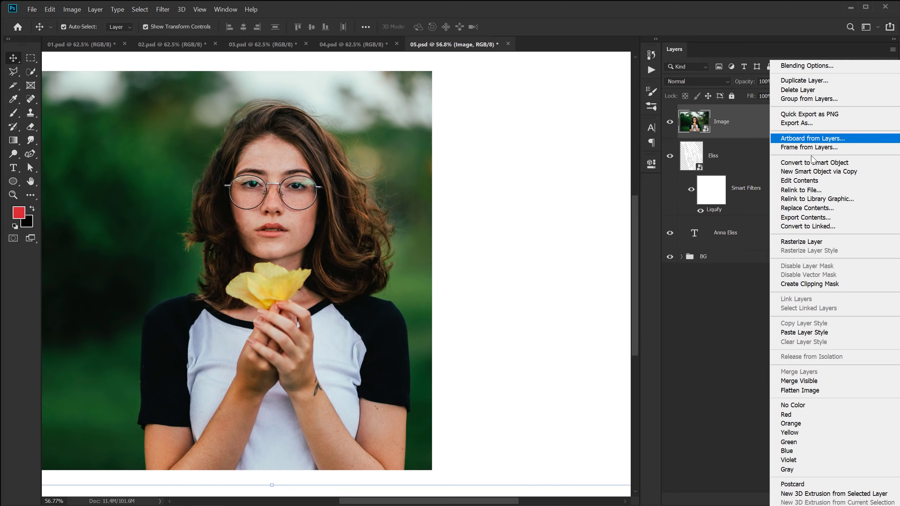
{"action": "left_click", "coordinate": [802, 284]}
{"action": "scroll", "coordinate": [330, 266], "scroll_direction": "down", "scroll_amount": 1}
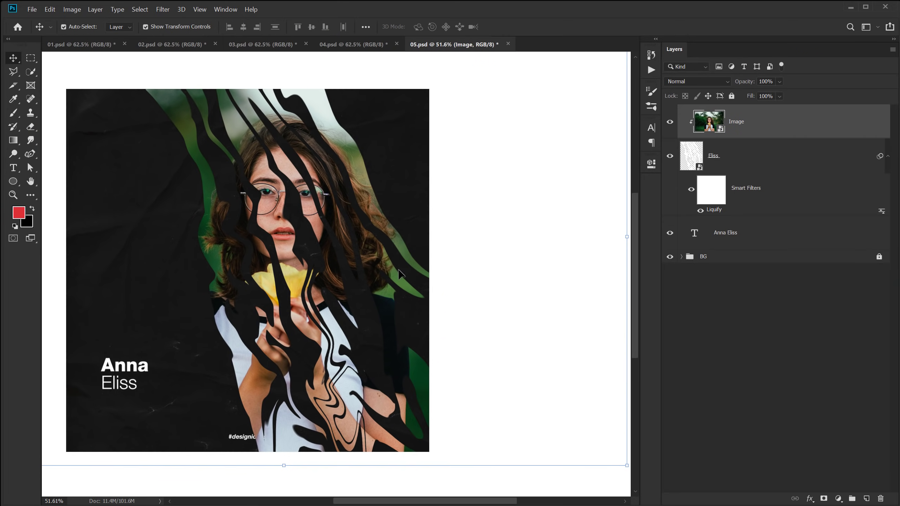
{"action": "left_click_drag", "start_coordinate": [348, 265], "coordinate": [404, 265]}
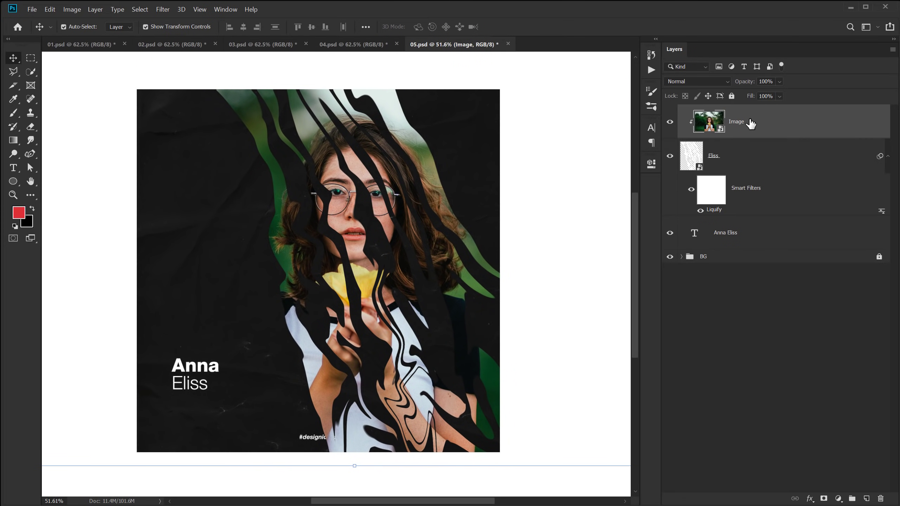
{"action": "key", "text": "ctrl+j"}
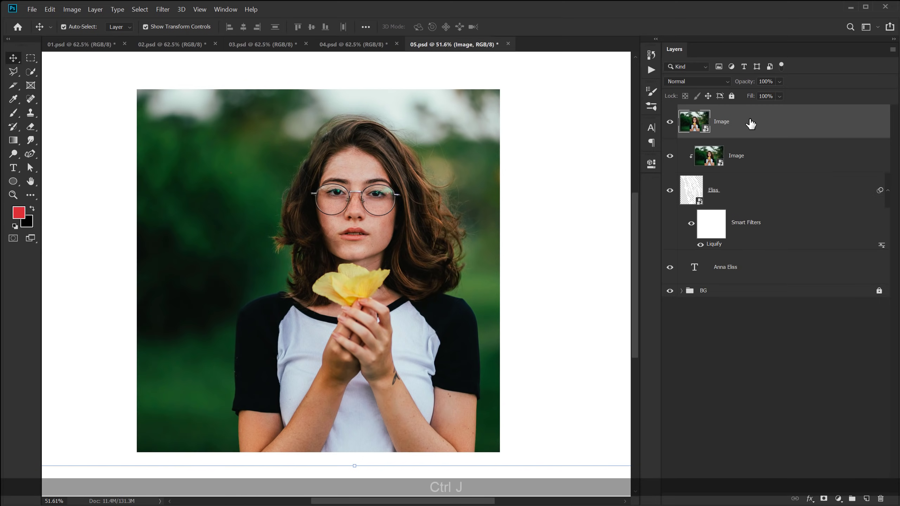
{"action": "left_click_drag", "start_coordinate": [732, 124], "coordinate": [732, 234]}
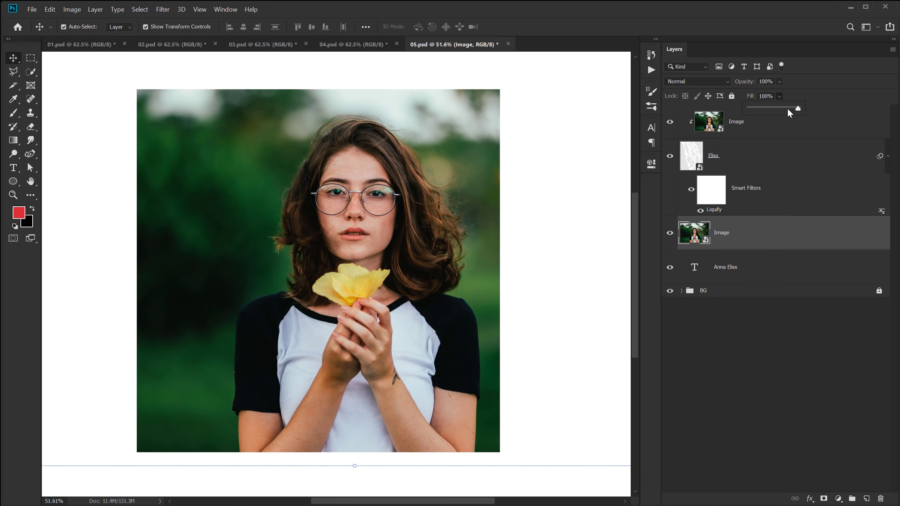
{"action": "left_click_drag", "start_coordinate": [790, 112], "coordinate": [779, 110]}
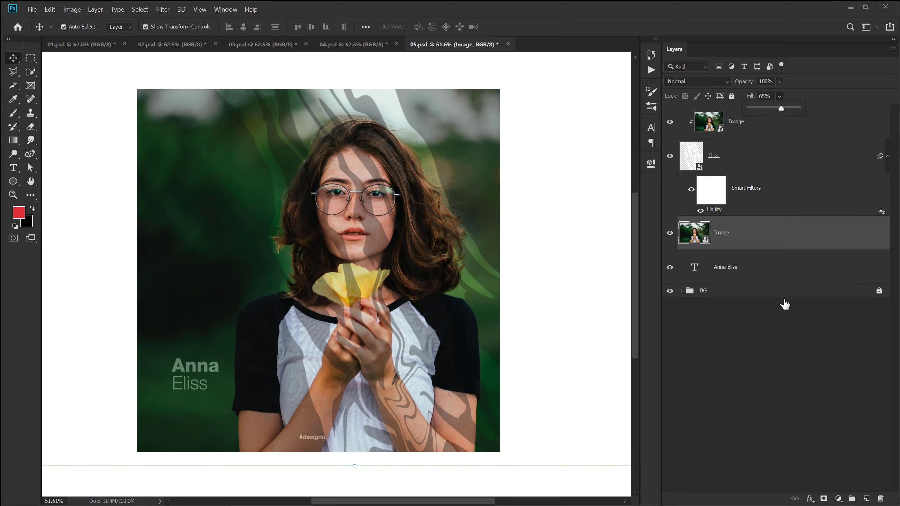
Add a Hue/Saturation adjustment layer with Saturation -100.
{"action": "left_click", "coordinate": [838, 499]}
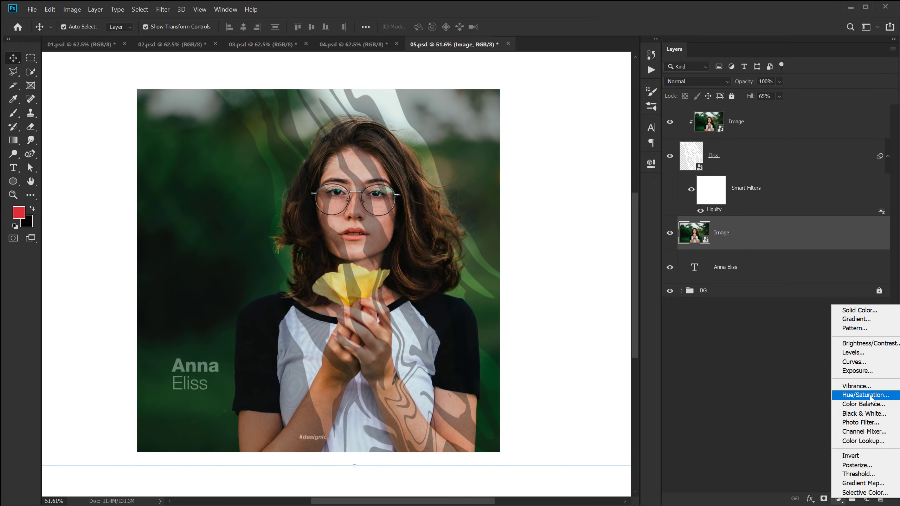
{"action": "left_click", "coordinate": [861, 397]}
{"action": "left_click_drag", "start_coordinate": [560, 255], "coordinate": [473, 263]}
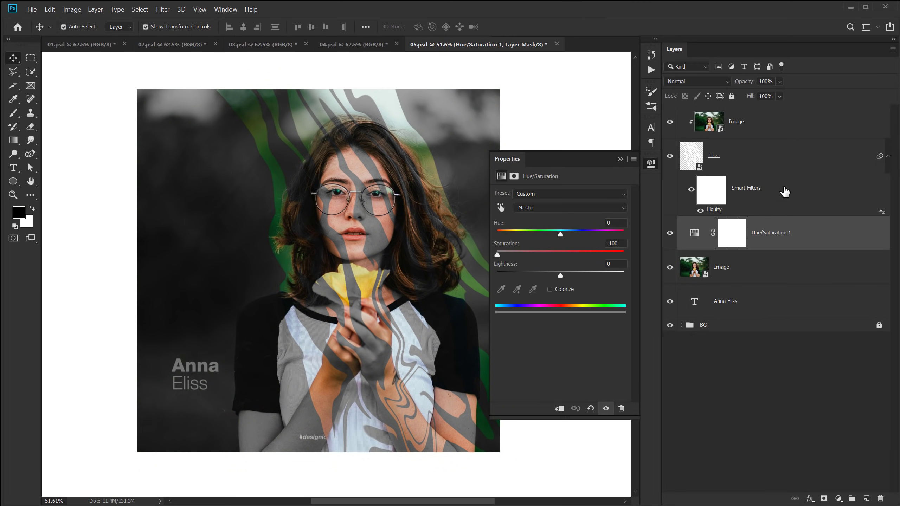
Set the lower photo copy's fill to 50%, then select the stripe layer.
{"action": "left_click", "coordinate": [749, 270]}
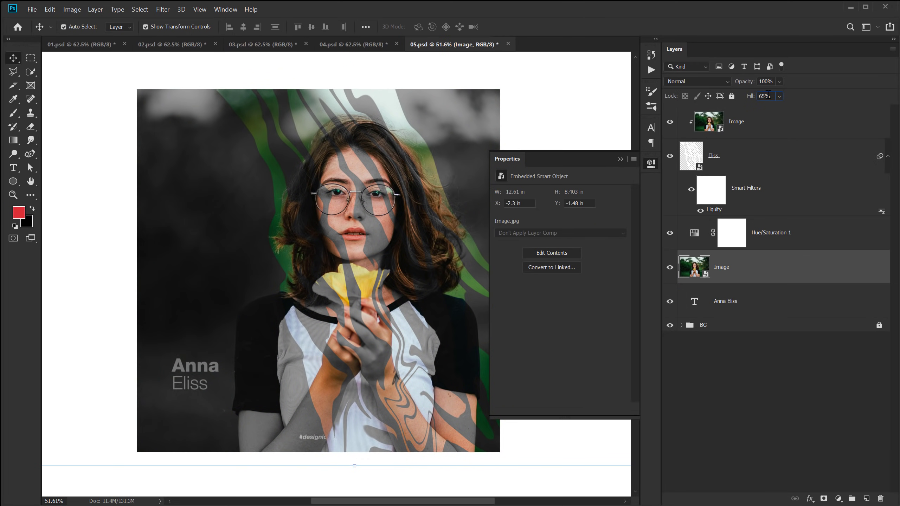
{"action": "type", "text": "50"}
{"action": "key", "text": "Return"}
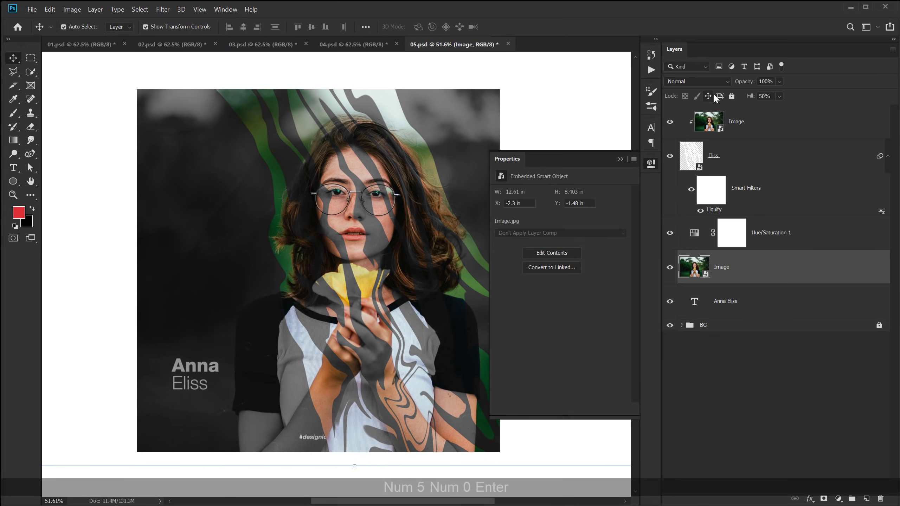
{"action": "left_click", "coordinate": [621, 159]}
{"action": "left_click", "coordinate": [655, 389]}
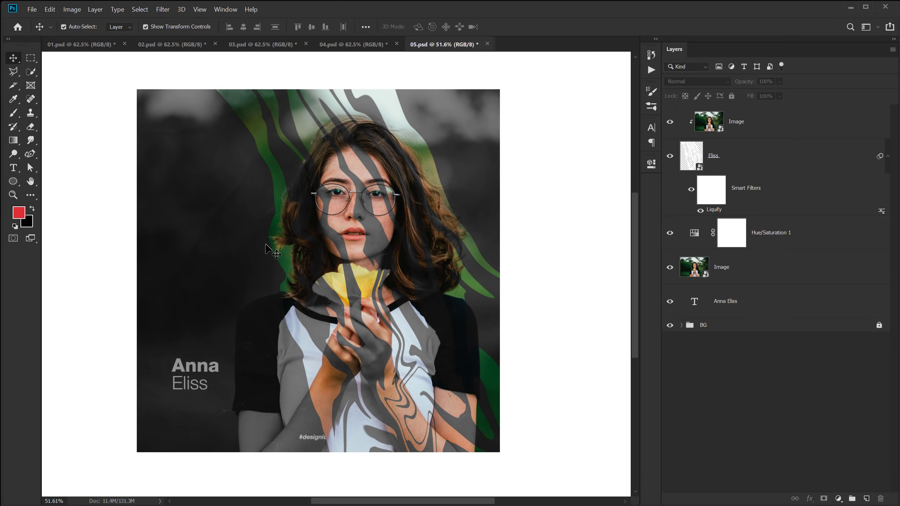
{"action": "scroll", "coordinate": [266, 245], "scroll_direction": "up", "scroll_amount": 1}
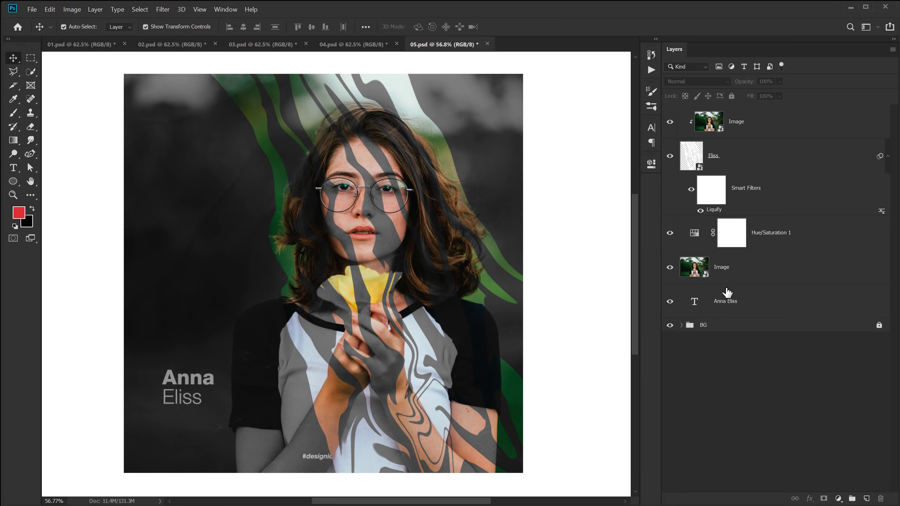
{"action": "left_click", "coordinate": [710, 212]}
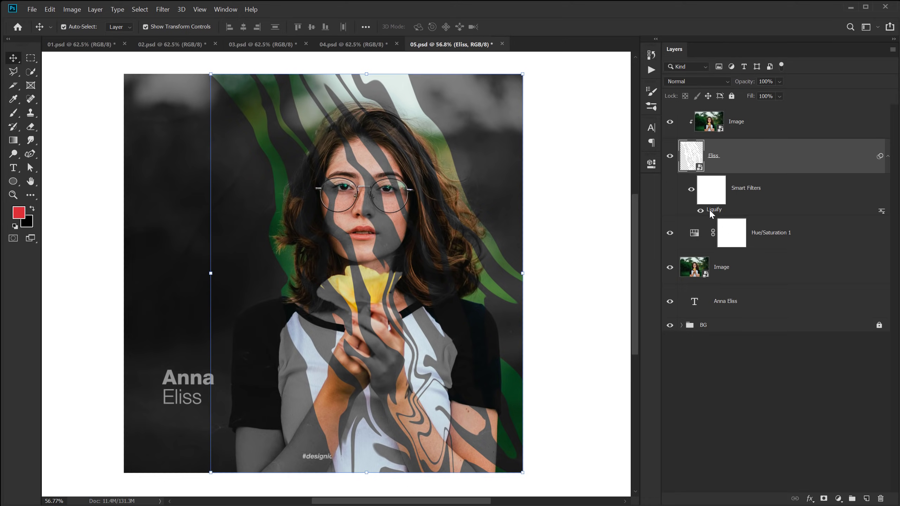
{"action": "double_click", "coordinate": [703, 210]}
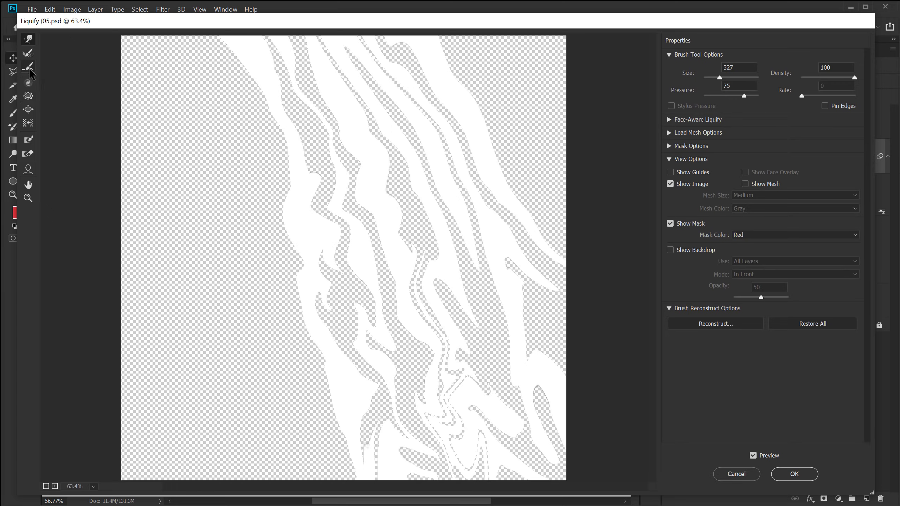
{"action": "left_click", "coordinate": [29, 82]}
{"action": "right_click", "coordinate": [367, 211], "text": "alt"}
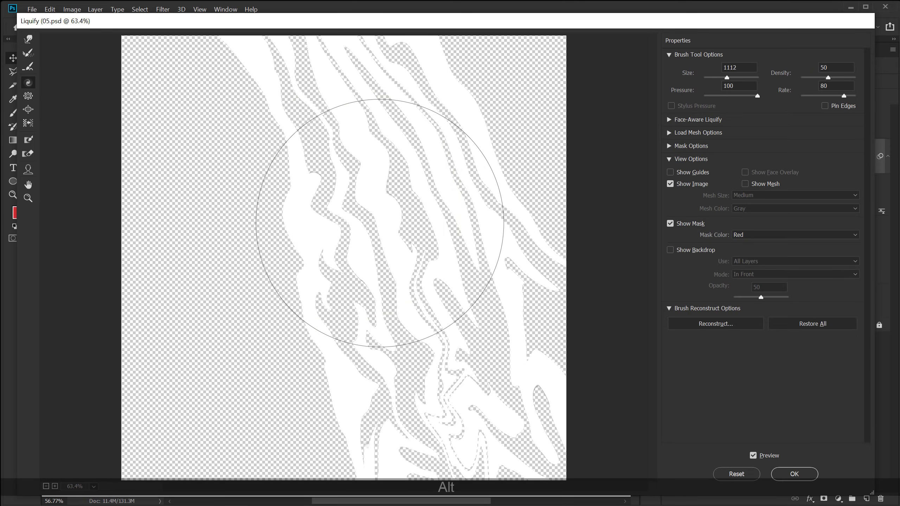
{"action": "left_click_drag", "start_coordinate": [379, 224], "coordinate": [378, 441]}
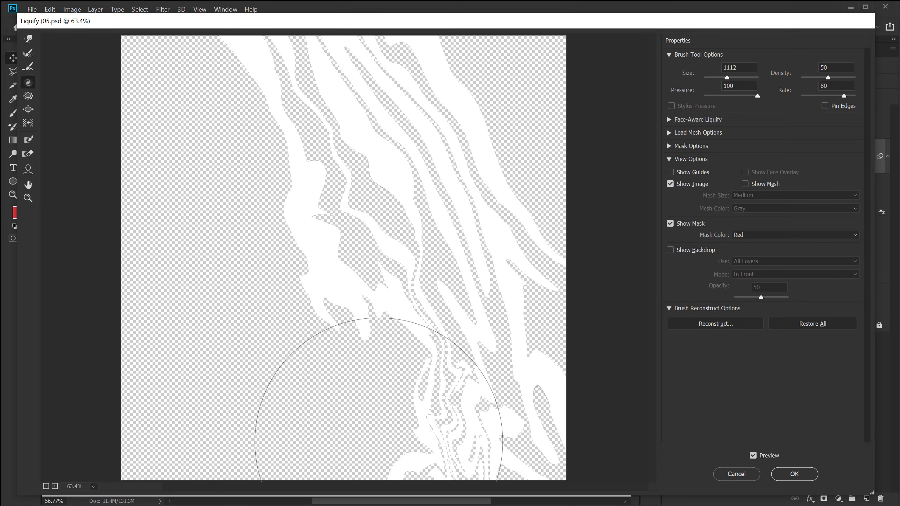
{"action": "key", "text": "ctrl+z"}
{"action": "key", "text": "ctrl+z"}
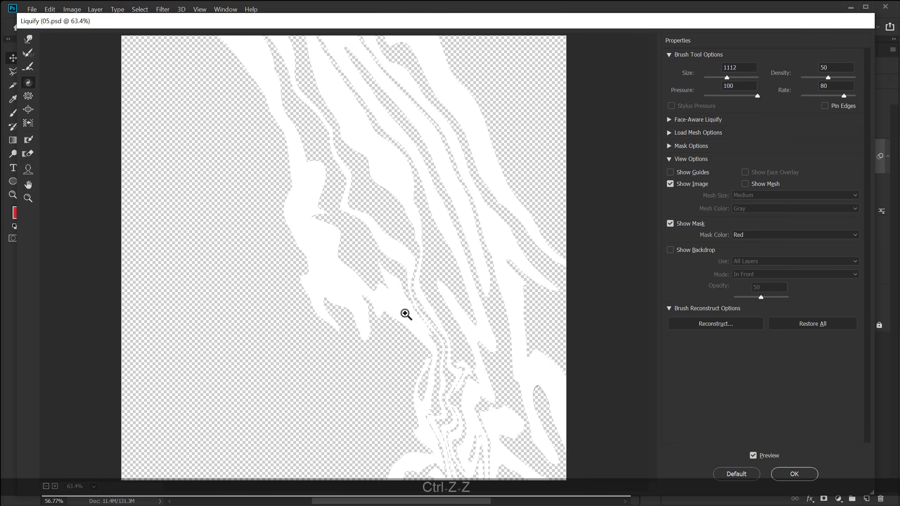
{"action": "left_click_drag", "start_coordinate": [457, 241], "coordinate": [467, 259]}
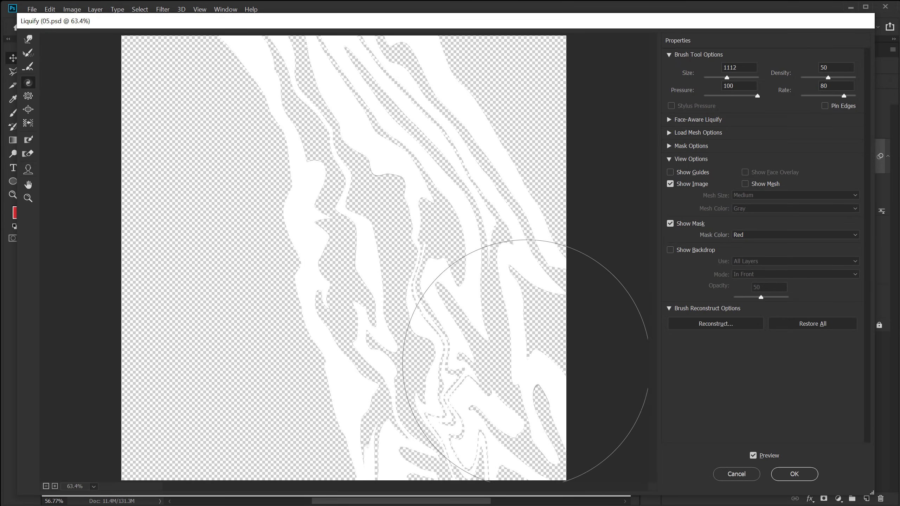
{"action": "left_click_drag", "start_coordinate": [526, 362], "coordinate": [560, 391]}
{"action": "left_click", "coordinate": [795, 474]}
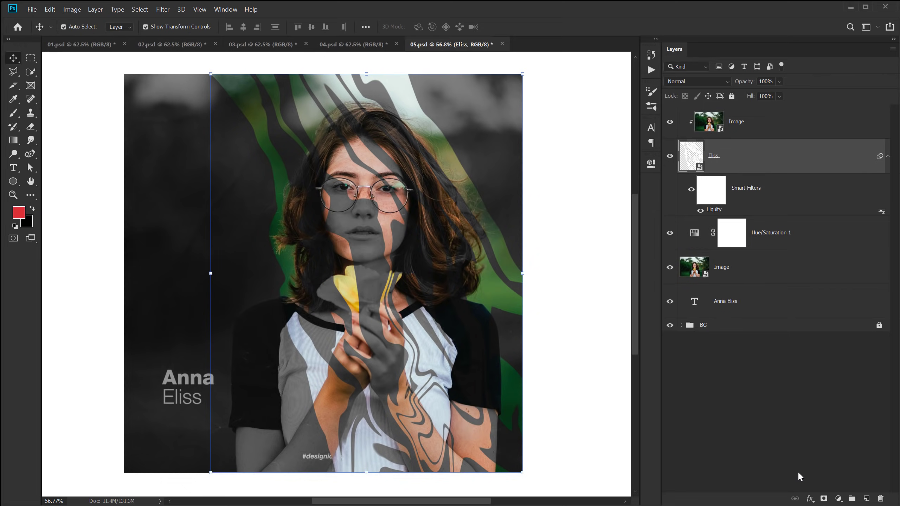
{"action": "left_click_drag", "start_coordinate": [729, 300], "coordinate": [744, 113]}
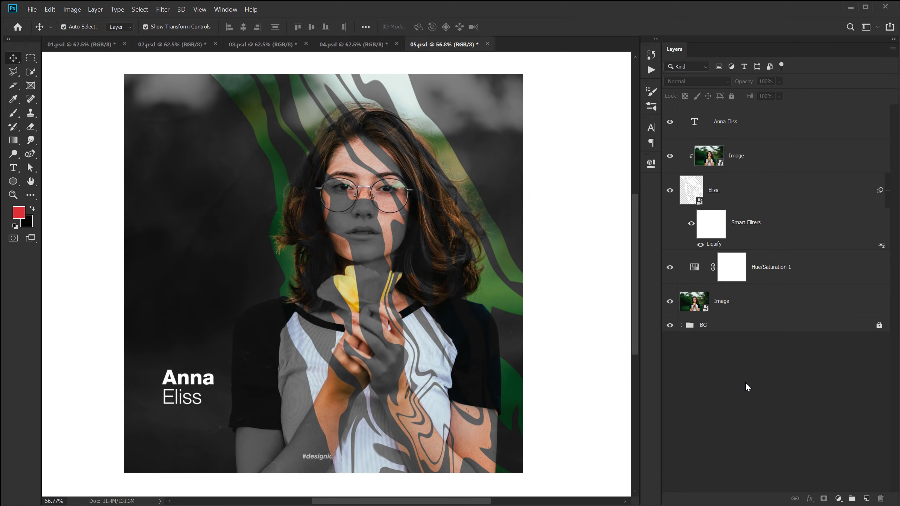